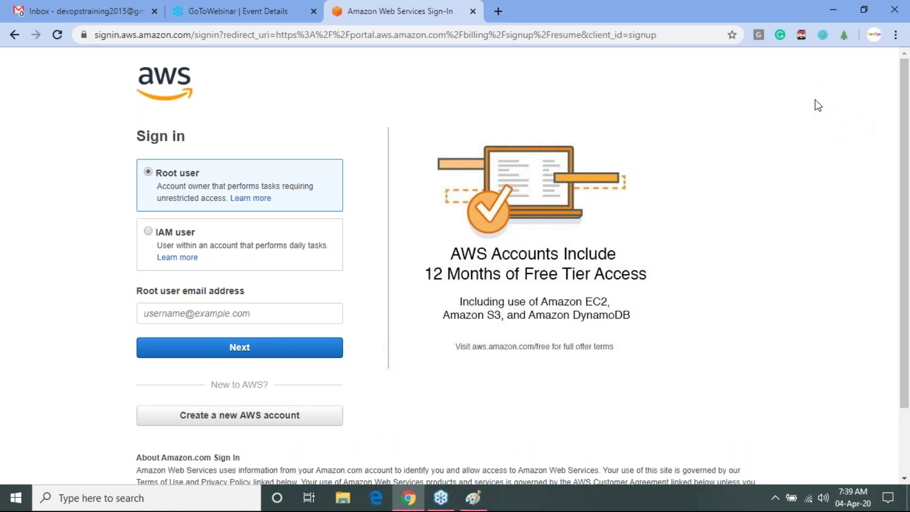
# - Enter the root account's email address, continue, then enter the account password and sign in
pyautogui.scroll(-1, 906, 362)
pyautogui.click(187, 266)
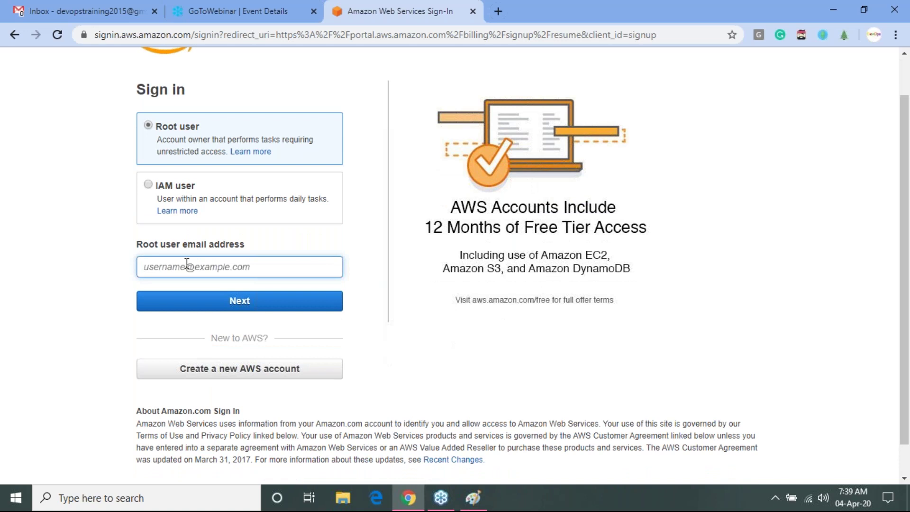
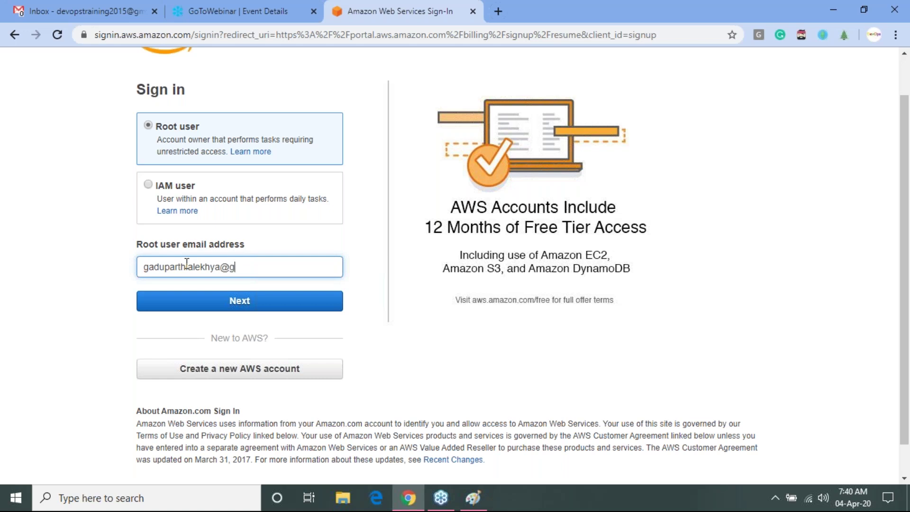
pyautogui.press('Tab')
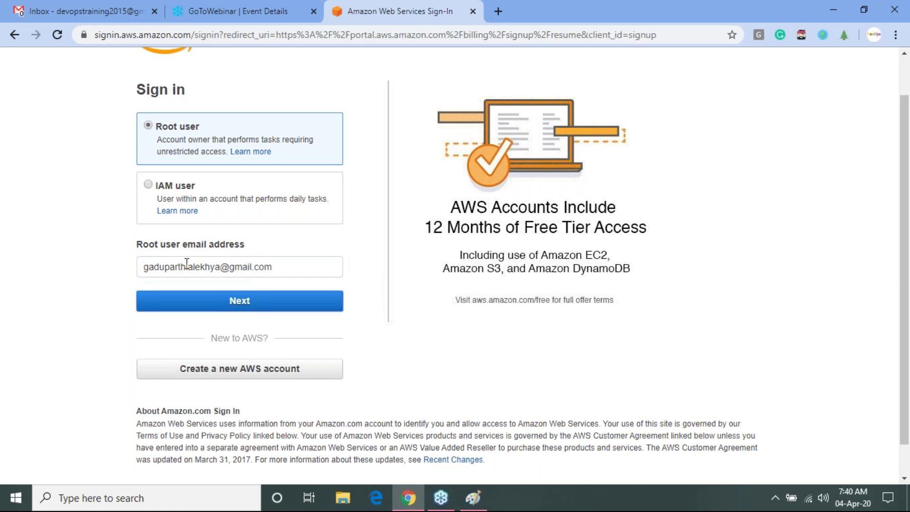
pyautogui.press('Return')
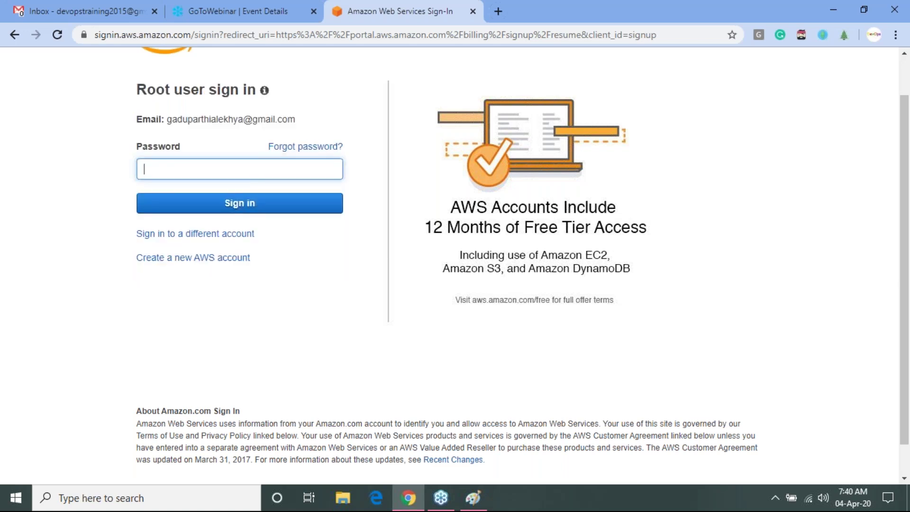
pyautogui.write('**********')
pyautogui.click(321, 209)
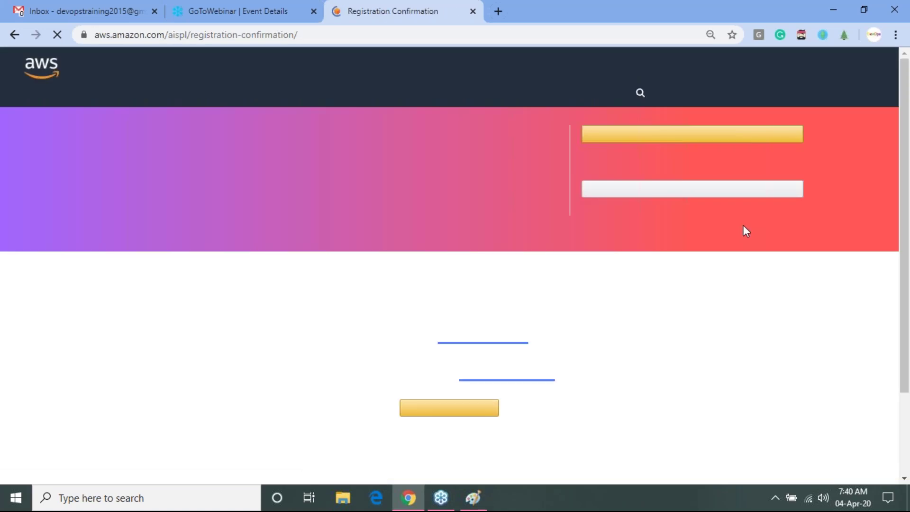
# - Go from the registration confirmation page to the console home in the Mumbai region
pyautogui.click(781, 141)
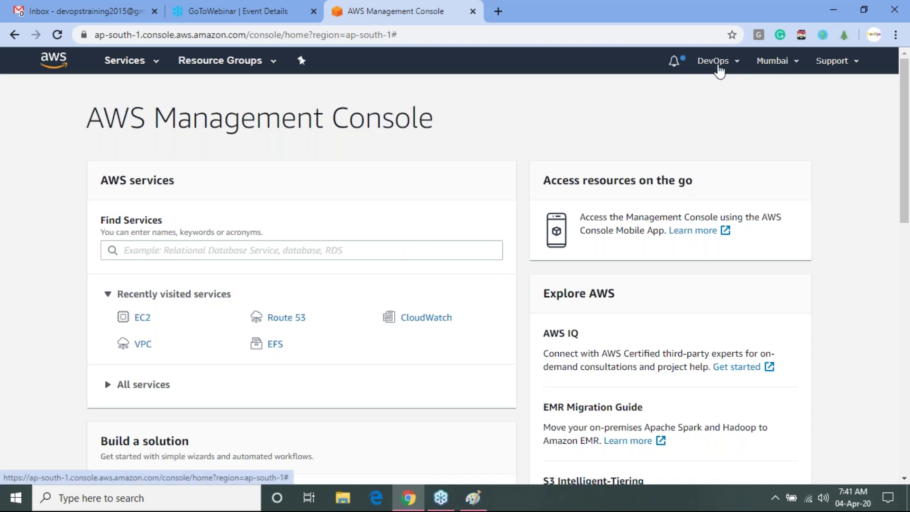
pyautogui.click(716, 64)
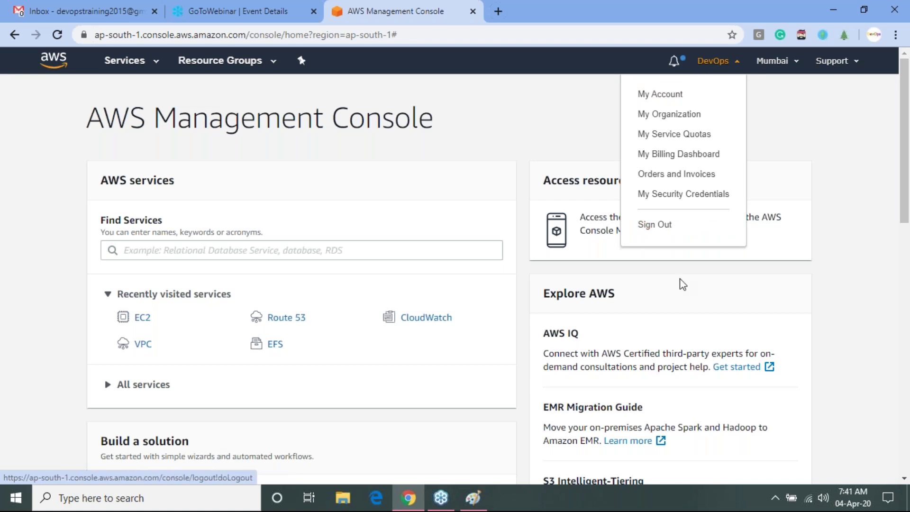
pyautogui.click(808, 130)
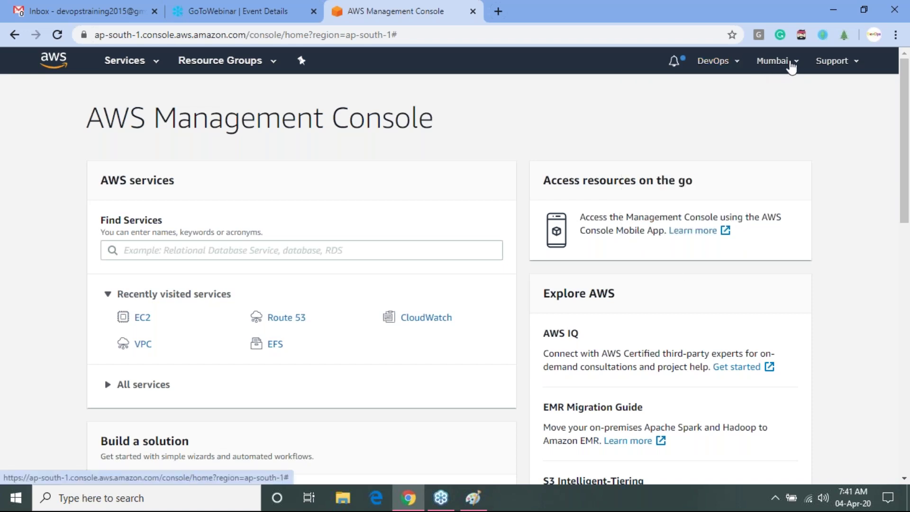
pyautogui.click(794, 67)
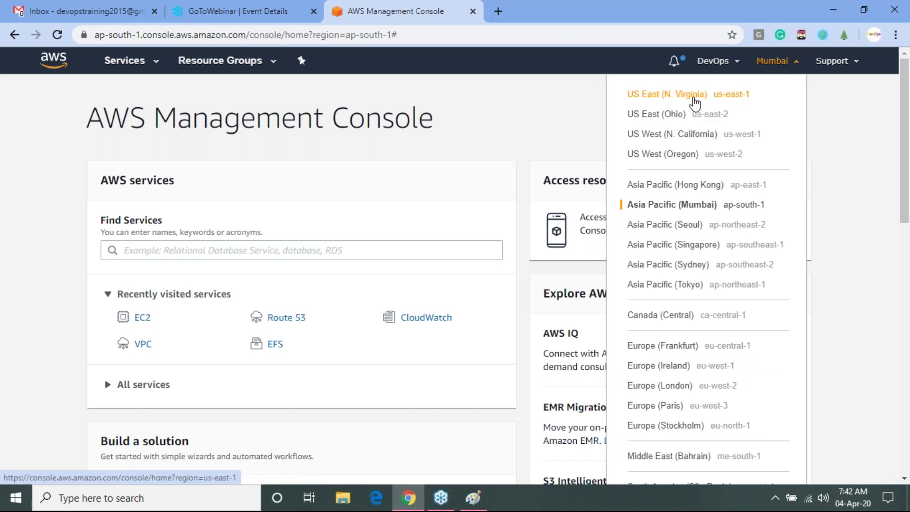
pyautogui.click(694, 97)
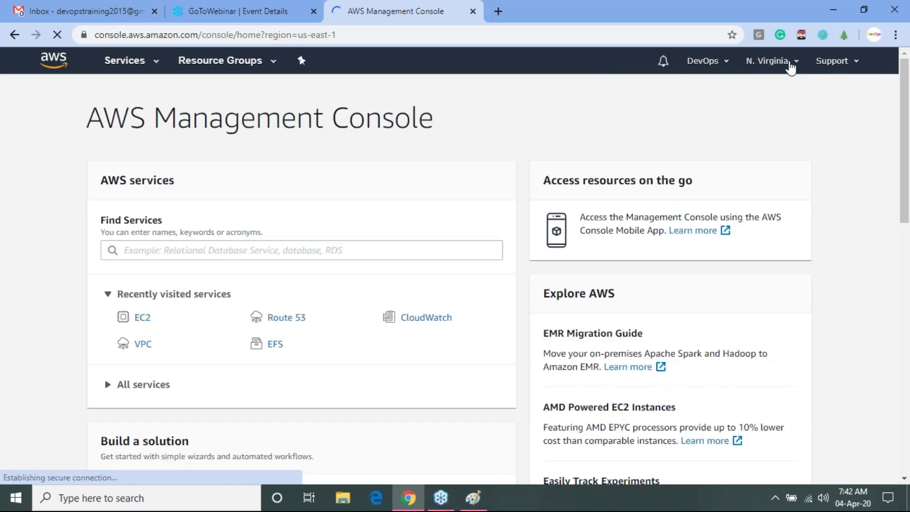
pyautogui.click(790, 67)
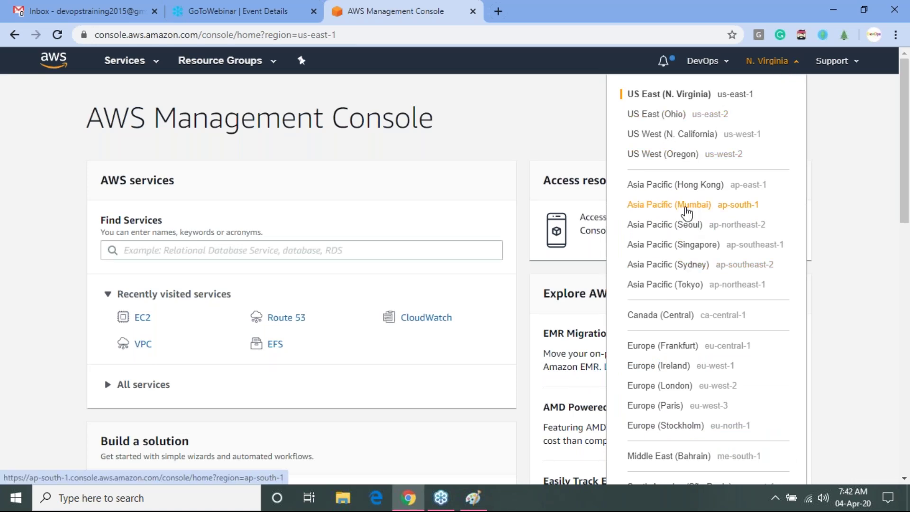
pyautogui.click(685, 208)
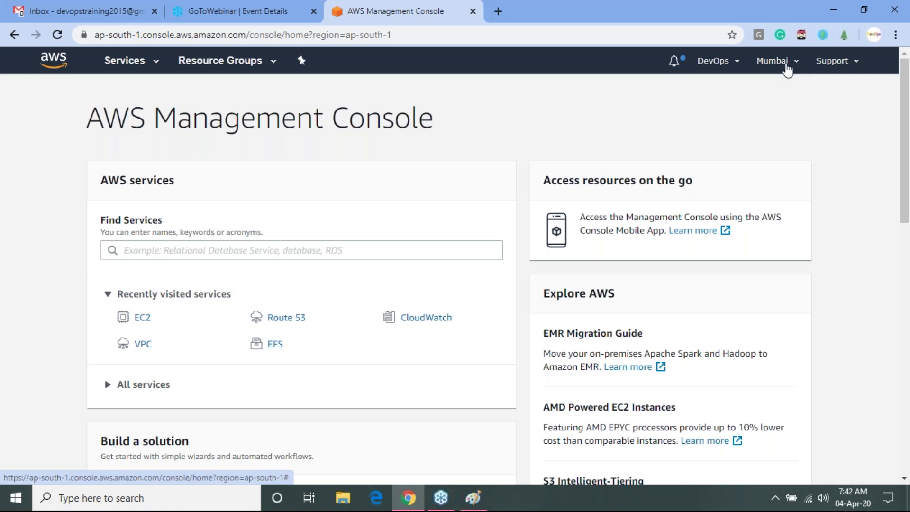
# - Open the Services menu and browse through all the service categories
pyautogui.click(156, 69)
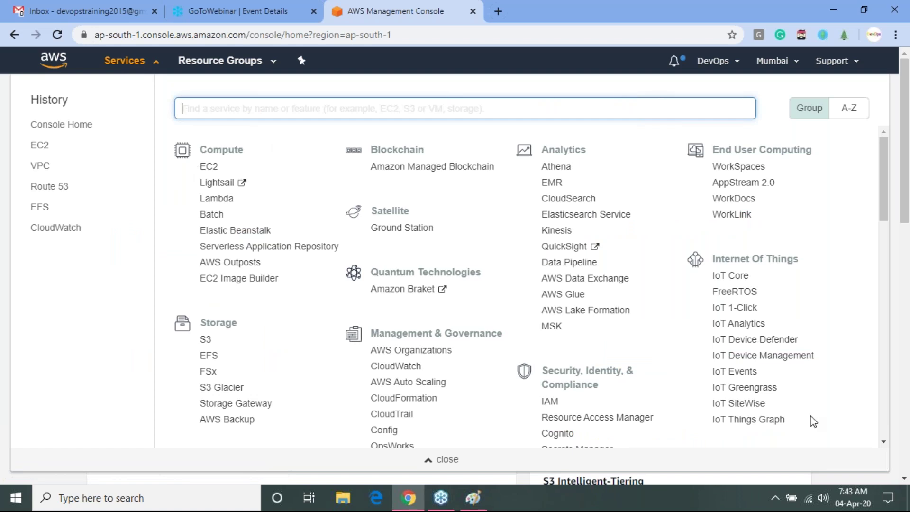
pyautogui.moveTo(885, 224); pyautogui.dragTo(879, 279)
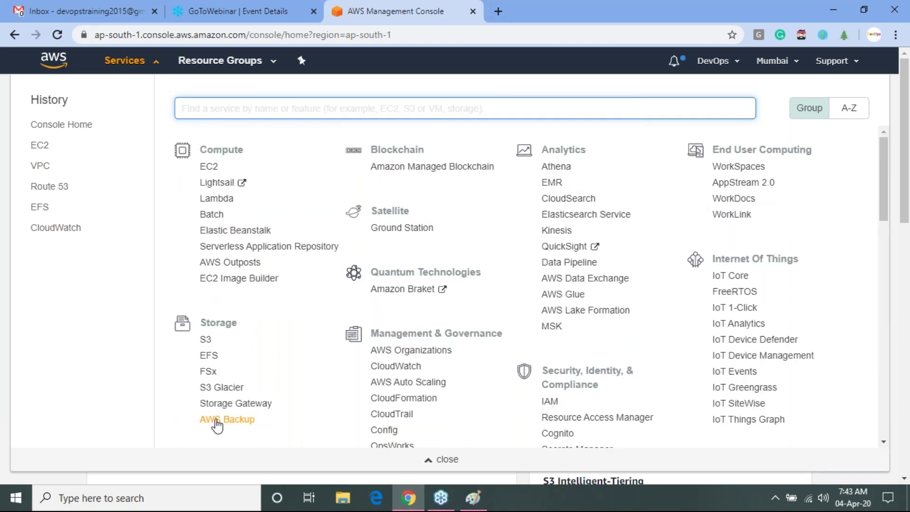
pyautogui.scroll(-5, 886, 230)
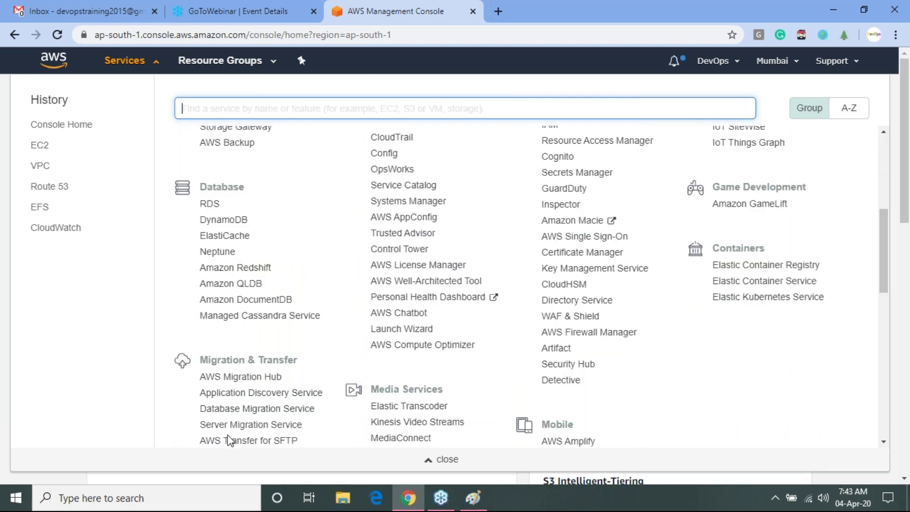
pyautogui.moveTo(879, 251); pyautogui.dragTo(904, 391)
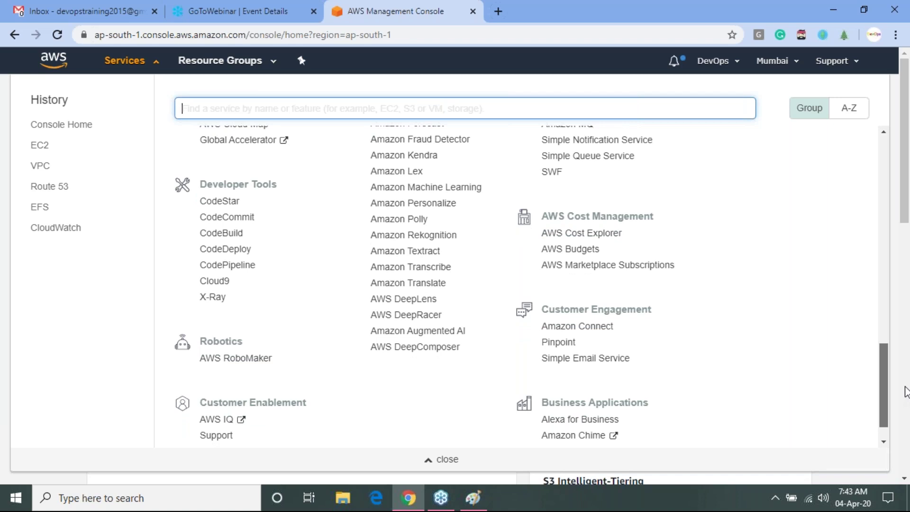
pyautogui.moveTo(906, 391); pyautogui.dragTo(907, 274)
pyautogui.scroll(6, 309, 148)
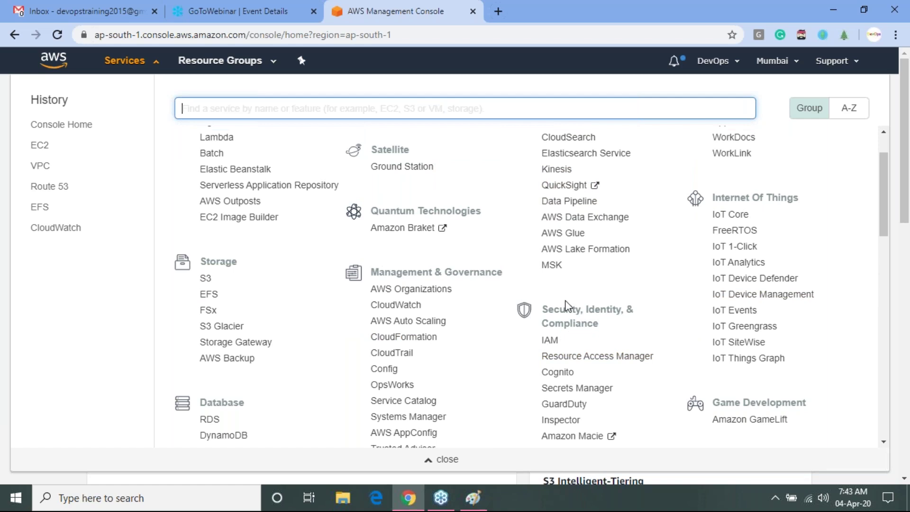
pyautogui.moveTo(880, 220); pyautogui.dragTo(902, 390)
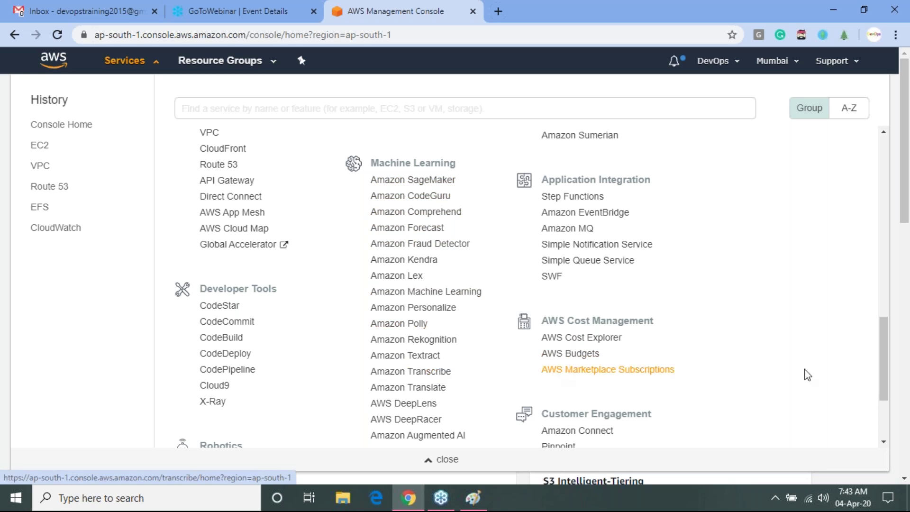
pyautogui.scroll(15, 887, 343)
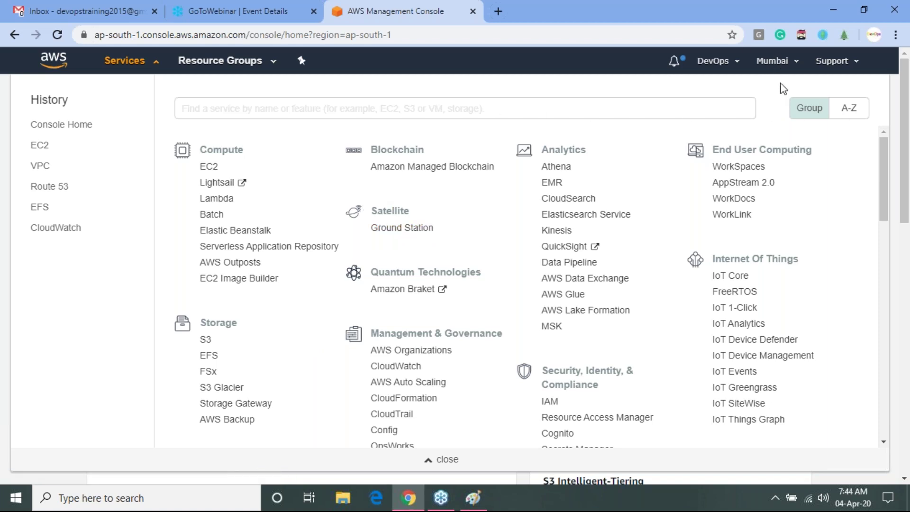
# - Reopen the Services list and return to the Compute category at the top
pyautogui.click(154, 62)
pyautogui.click(154, 63)
pyautogui.scroll(-6, 526, 284)
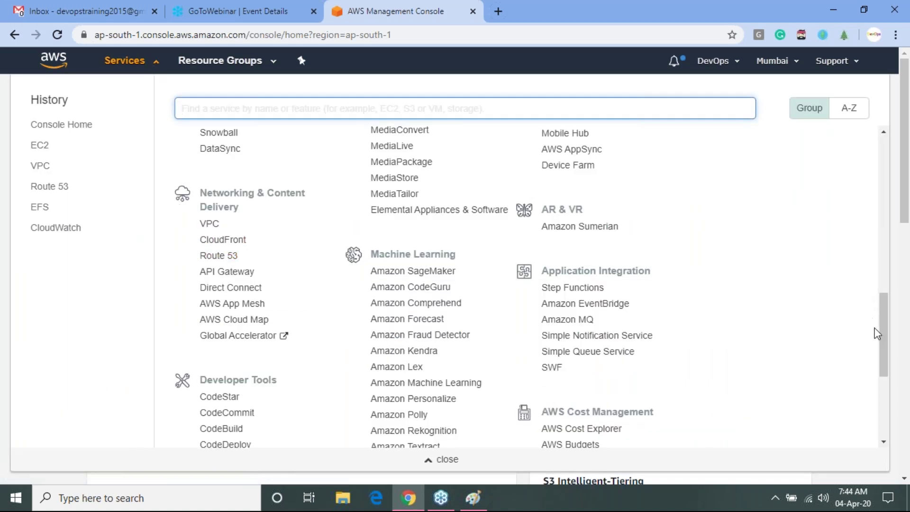
pyautogui.moveTo(882, 326); pyautogui.dragTo(883, 169)
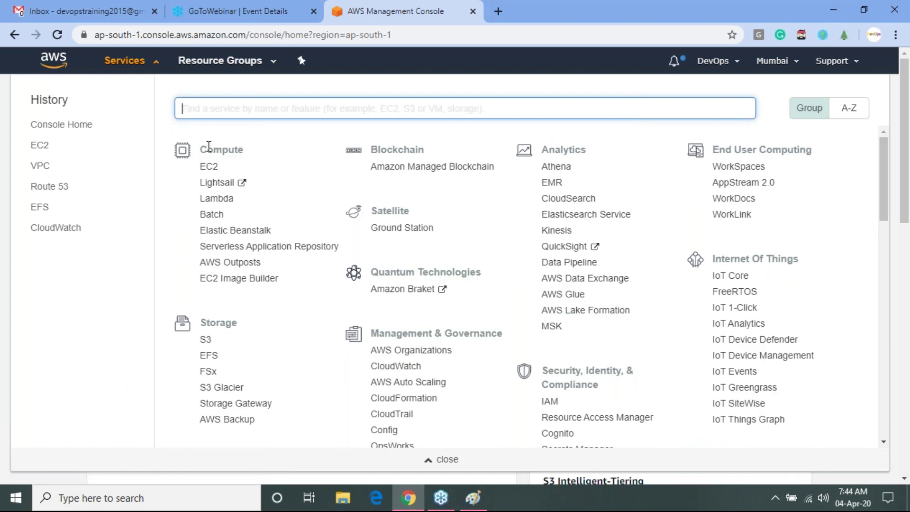
pyautogui.moveTo(202, 148); pyautogui.dragTo(250, 149)
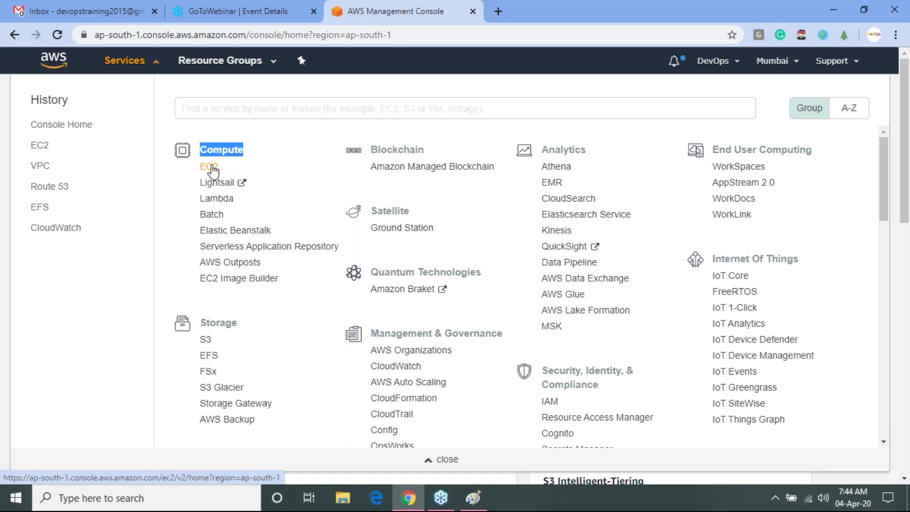
# - Open EC2 under Compute and scroll the dashboard down to the Launch instance section
pyautogui.click(212, 167)
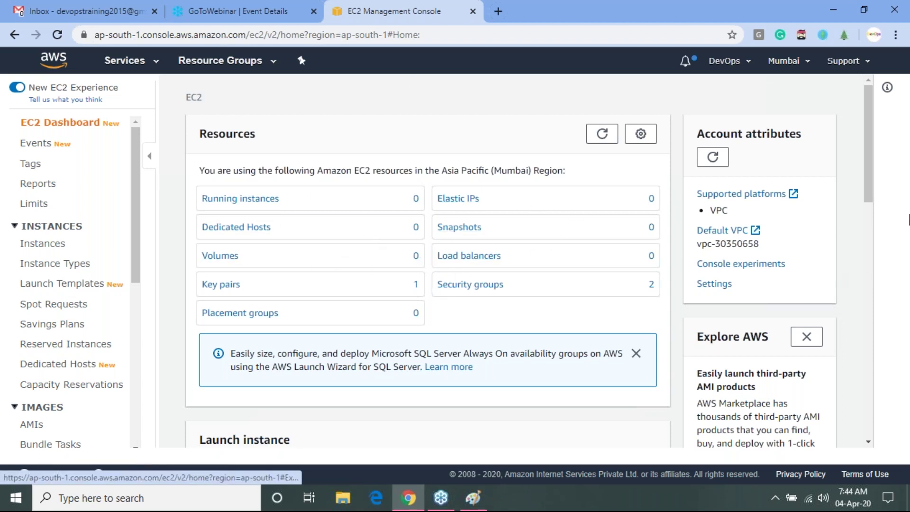
pyautogui.scroll(-1, 875, 199)
pyautogui.scroll(-1, 874, 201)
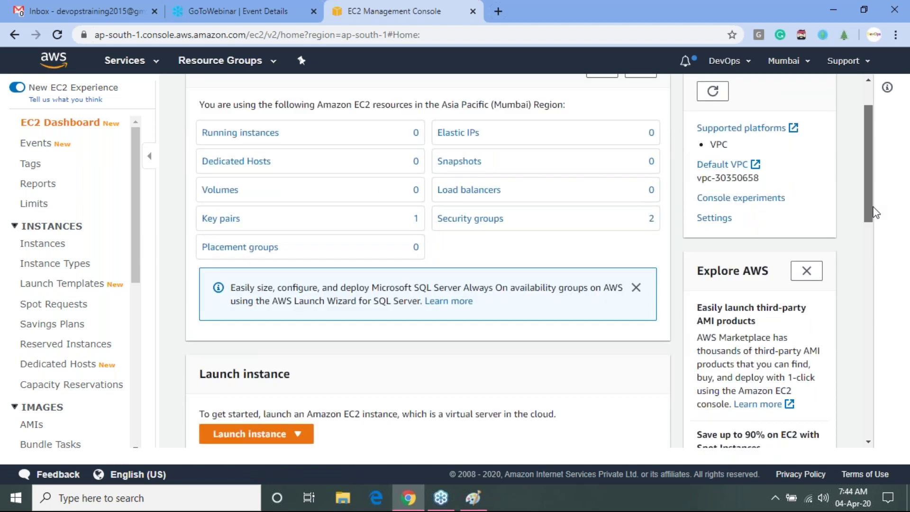
pyautogui.scroll(2, 874, 208)
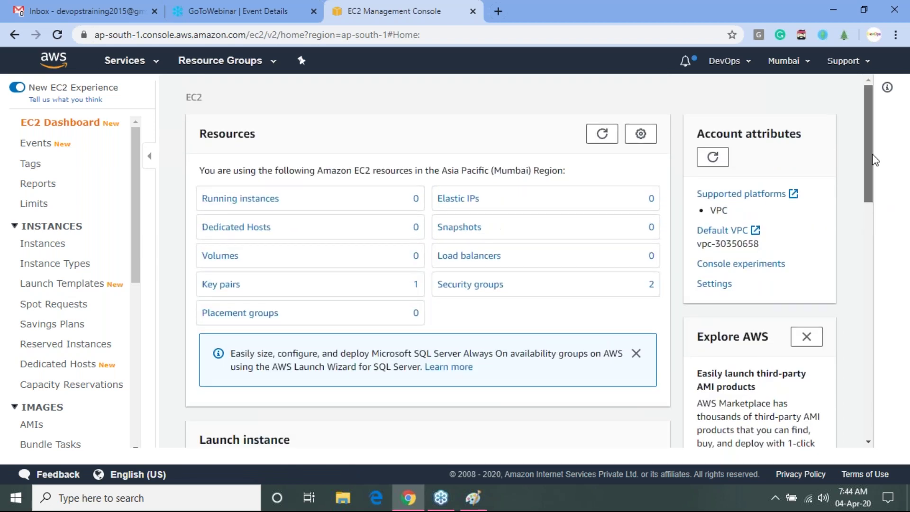
pyautogui.scroll(-3, 877, 190)
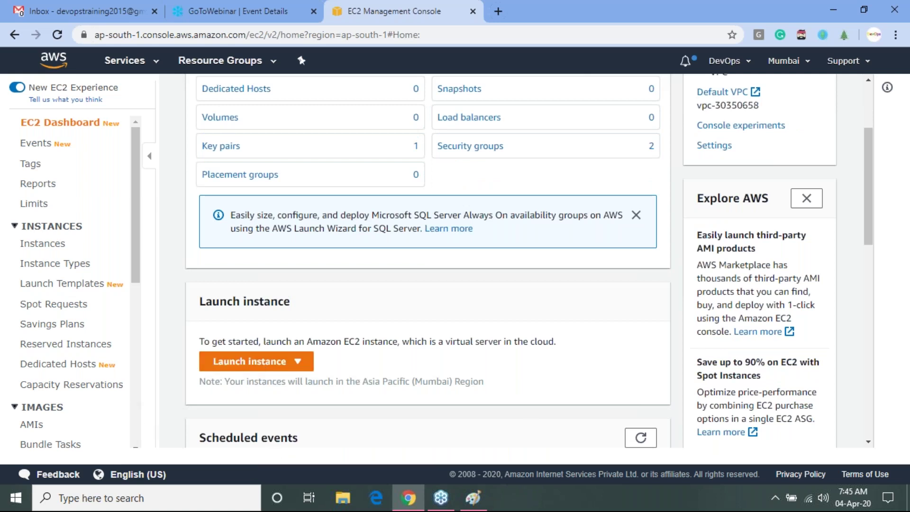
pyautogui.moveTo(873, 237); pyautogui.dragTo(873, 195)
# - Check Running instances, which shows none, and start the Launch Instance wizard
pyautogui.click(220, 200)
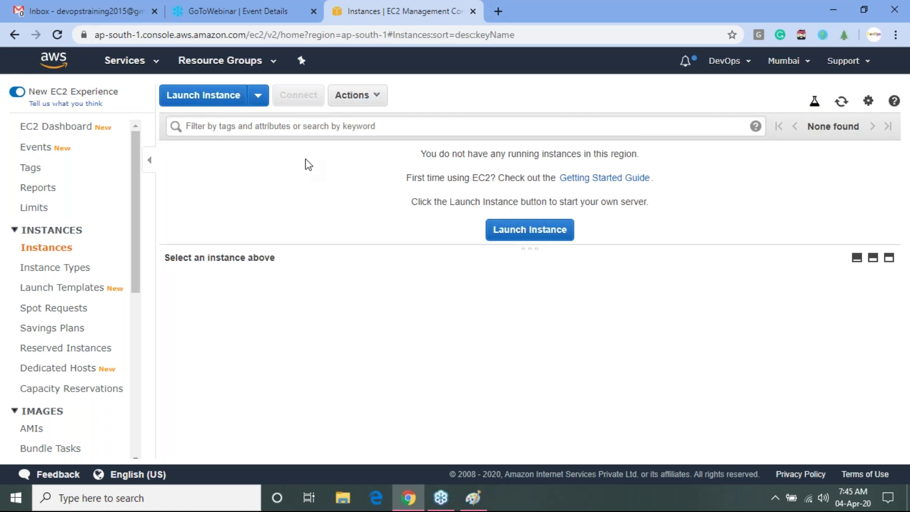
pyautogui.moveTo(213, 153); pyautogui.dragTo(255, 190)
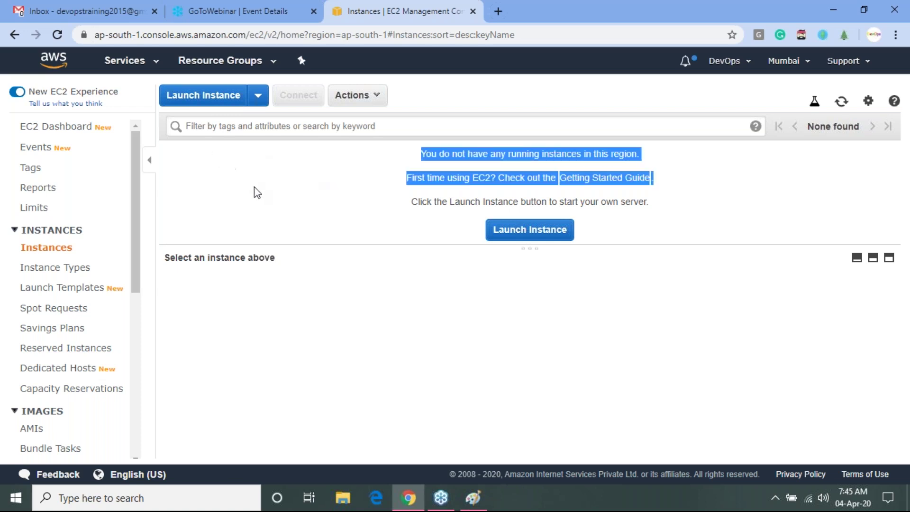
pyautogui.click(257, 191)
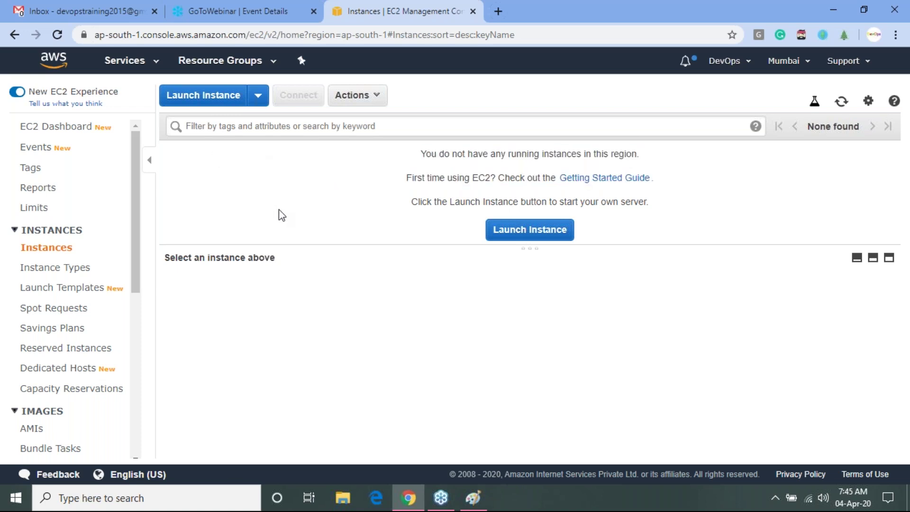
pyautogui.click(213, 98)
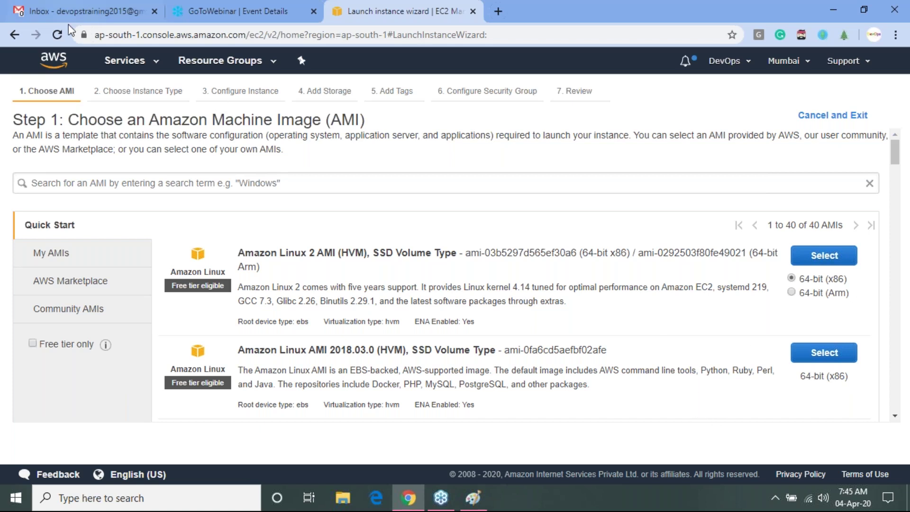
pyautogui.moveTo(103, 91); pyautogui.dragTo(183, 88)
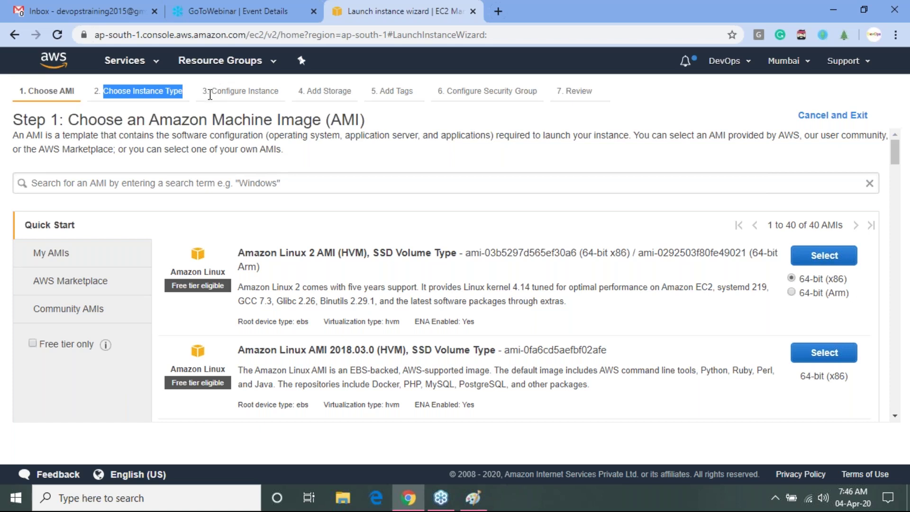
pyautogui.moveTo(212, 91); pyautogui.dragTo(280, 90)
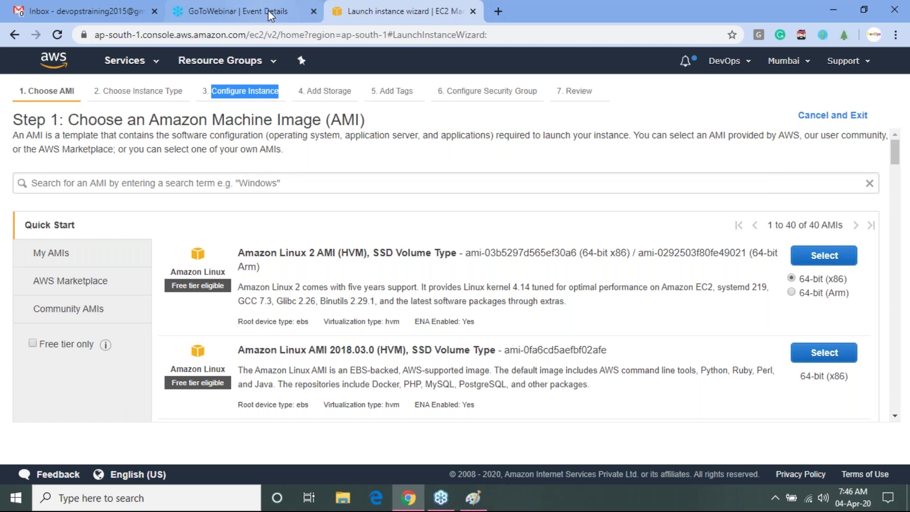
pyautogui.moveTo(303, 89); pyautogui.dragTo(358, 93)
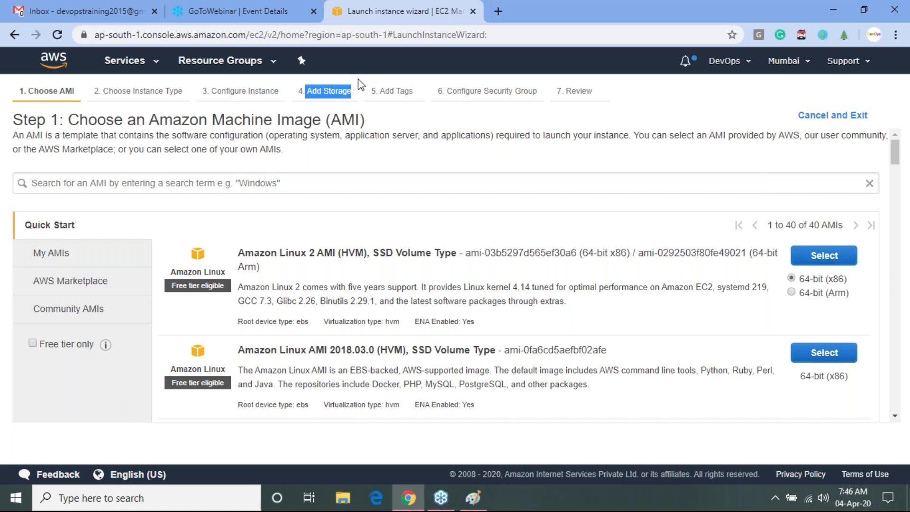
pyautogui.moveTo(376, 91); pyautogui.dragTo(413, 91)
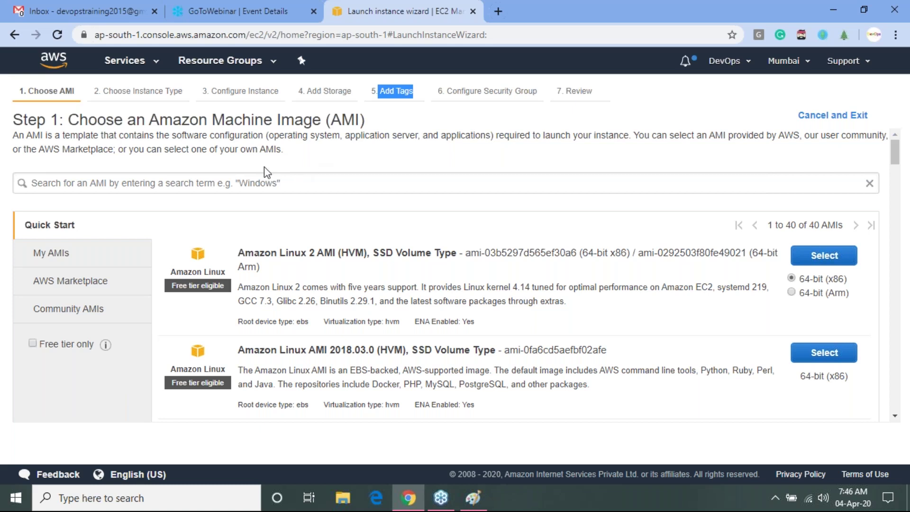
pyautogui.moveTo(452, 91); pyautogui.dragTo(543, 87)
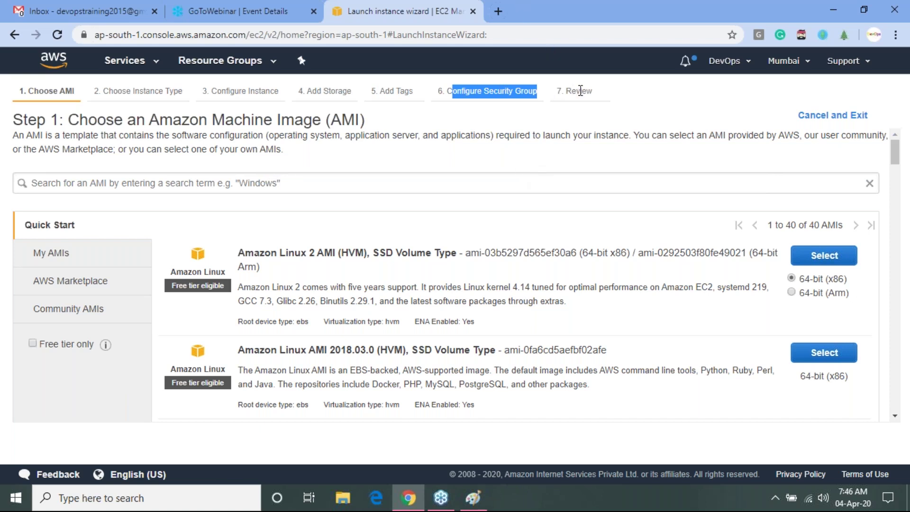
pyautogui.moveTo(571, 90); pyautogui.dragTo(640, 125)
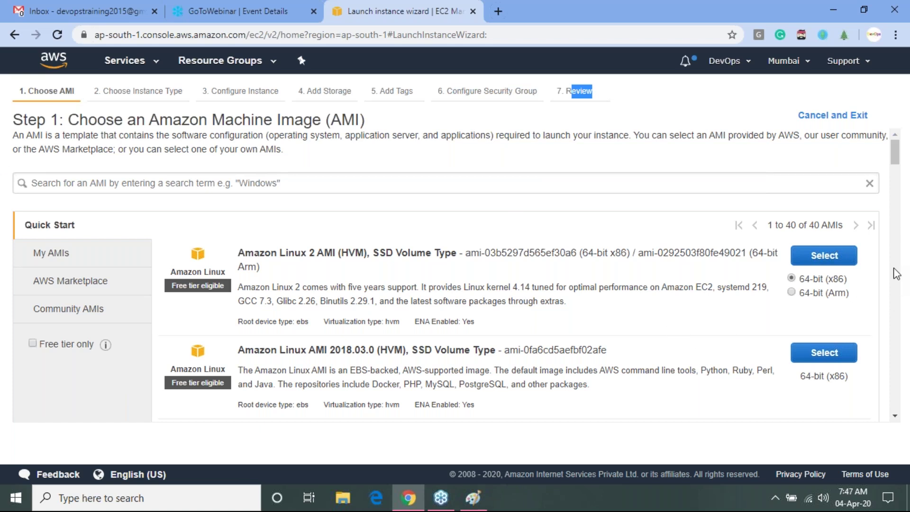
# - Select the Red Hat Enterprise Linux 8 (HVM), SSD Volume Type AMI
pyautogui.scroll(-5, 895, 273)
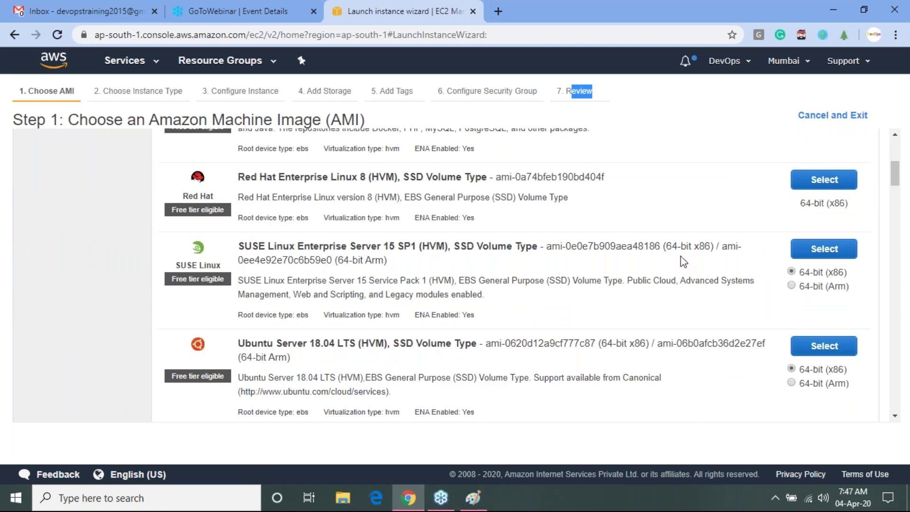
pyautogui.moveTo(244, 175); pyautogui.dragTo(456, 173)
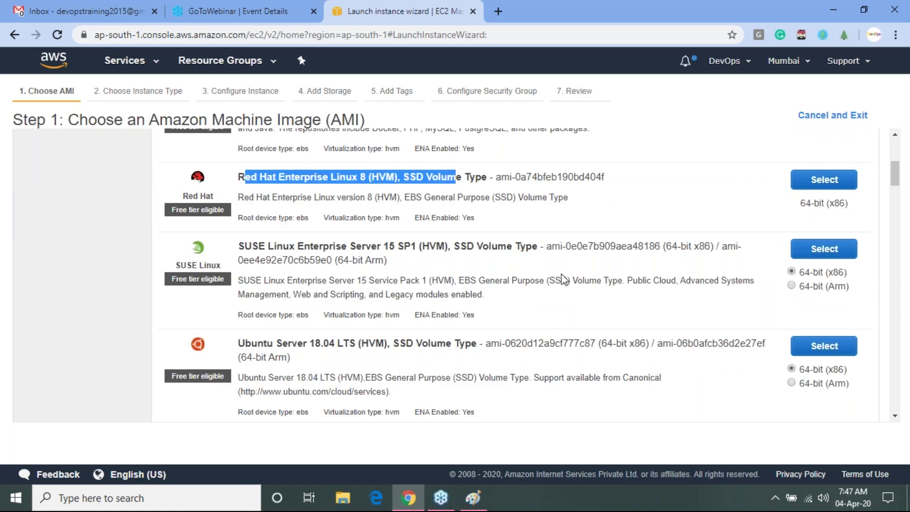
pyautogui.click(837, 181)
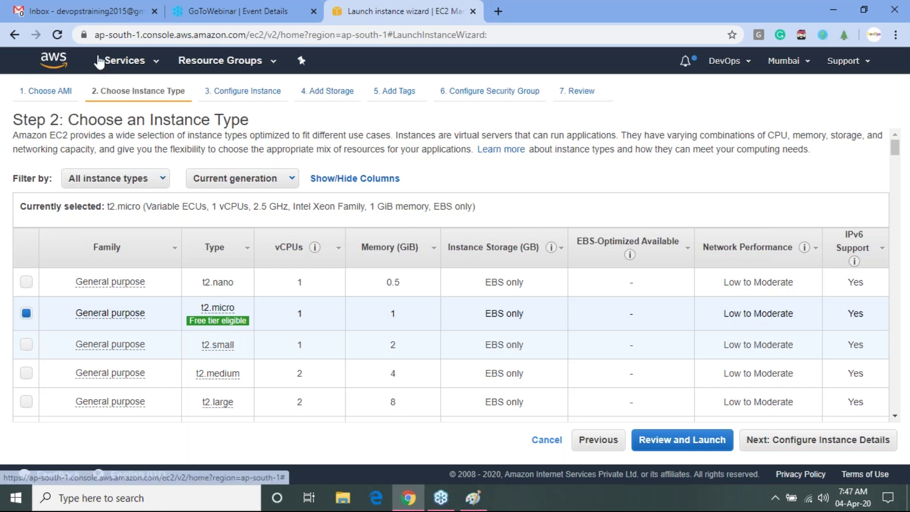
# - Select t2.medium as the instance type
pyautogui.moveTo(108, 322)
pyautogui.moveTo(226, 327)
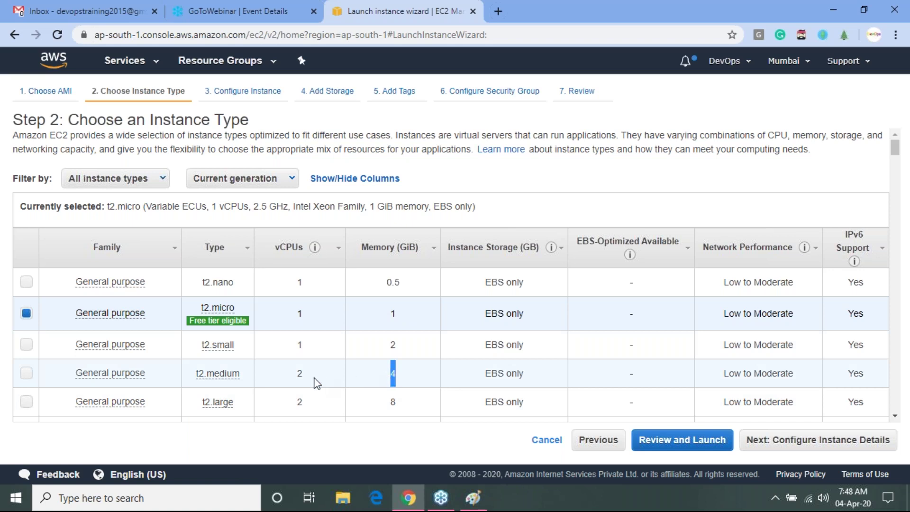
pyautogui.click(298, 374)
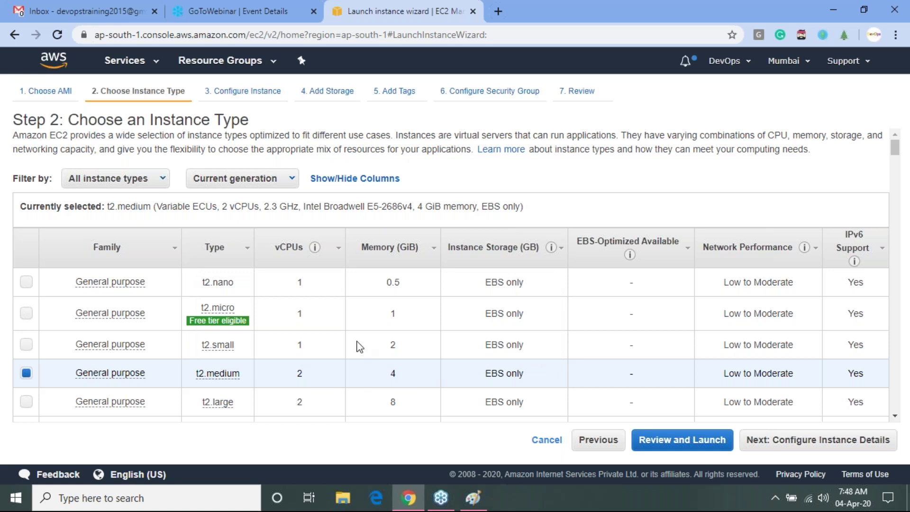
# - Scroll the instance type table through the compute optimized, GPU and memory optimized families
pyautogui.click(894, 418)
pyautogui.scroll(-4, 894, 418)
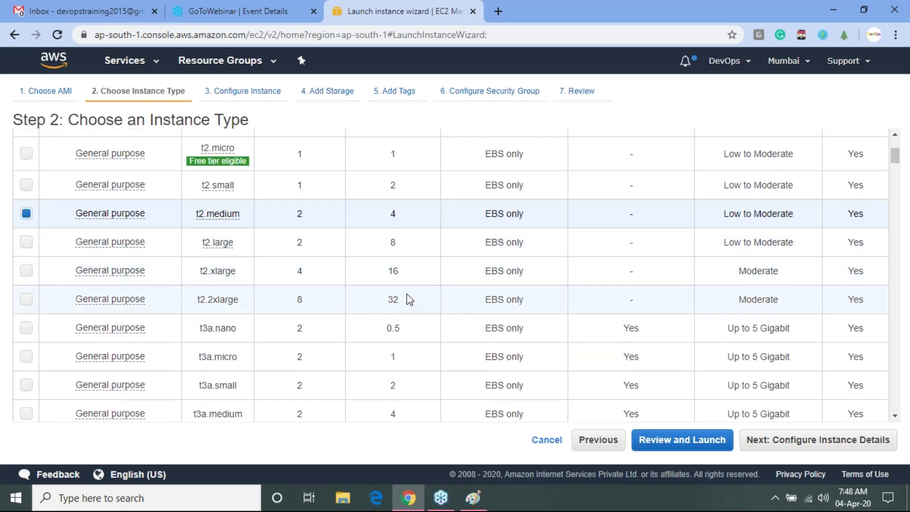
pyautogui.click(897, 416)
pyautogui.scroll(-4, 901, 422)
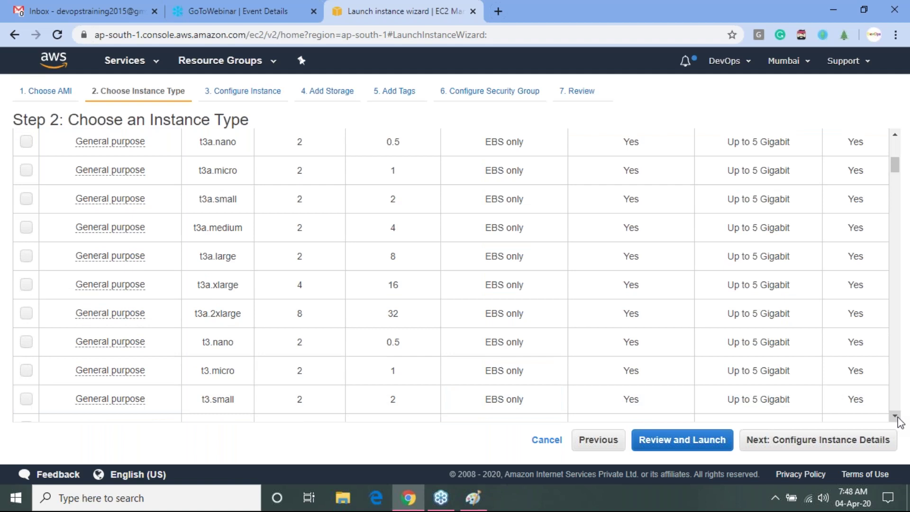
pyautogui.click(895, 417)
pyautogui.scroll(-7, 899, 422)
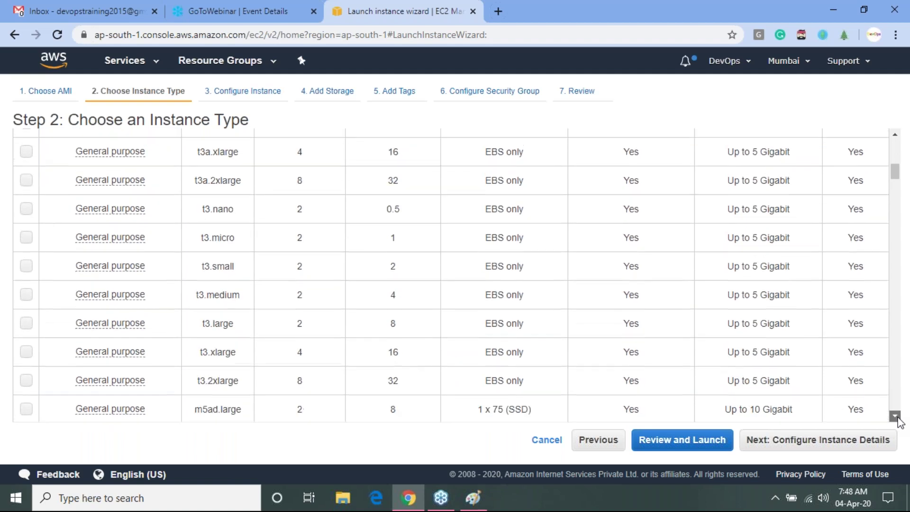
pyautogui.scroll(-1, 900, 422)
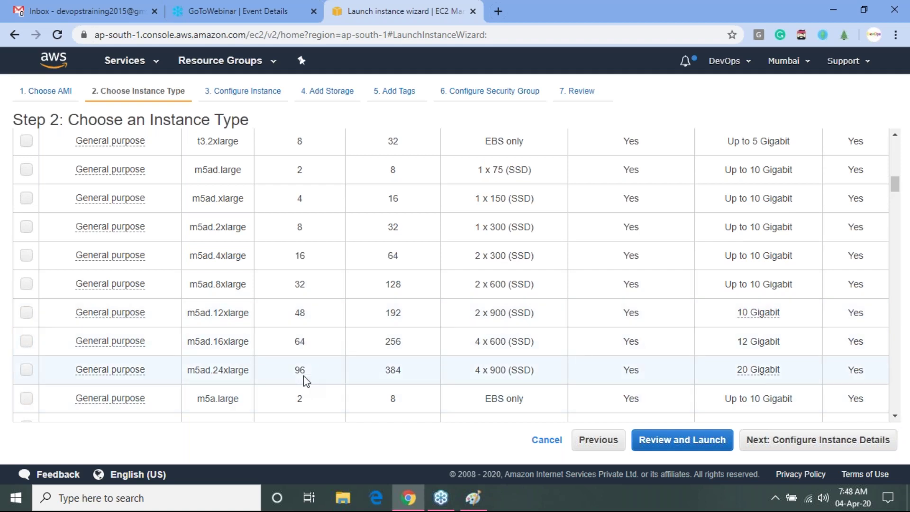
pyautogui.click(898, 416)
pyautogui.moveTo(899, 416); pyautogui.dragTo(899, 416)
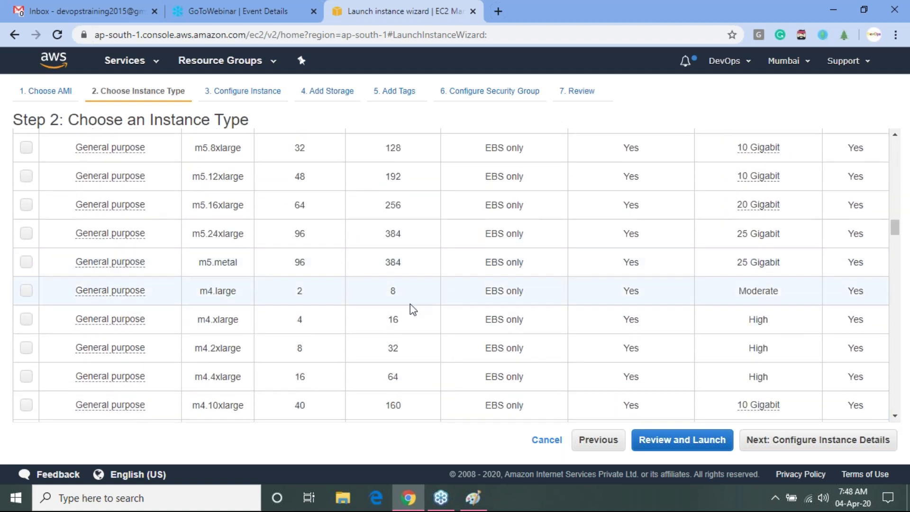
pyautogui.scroll(-1, 895, 232)
pyautogui.moveTo(895, 233); pyautogui.dragTo(907, 284)
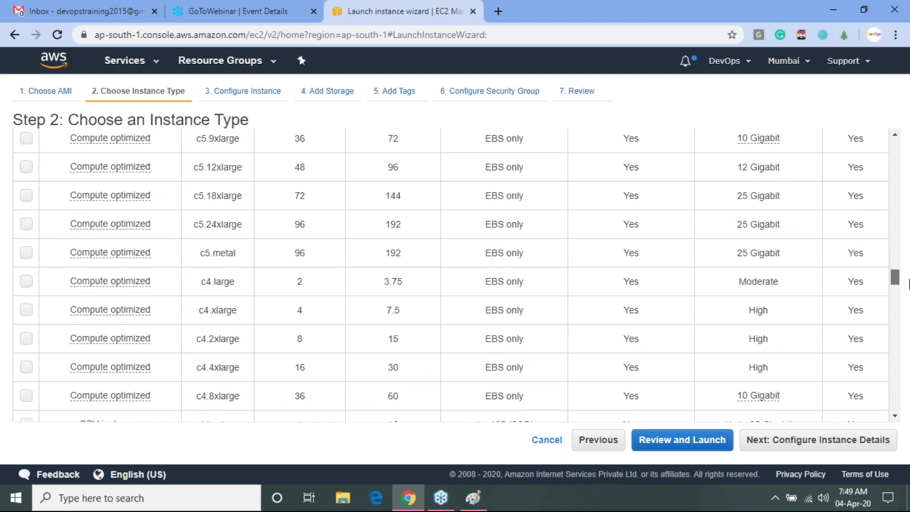
pyautogui.scroll(-10, 810, 311)
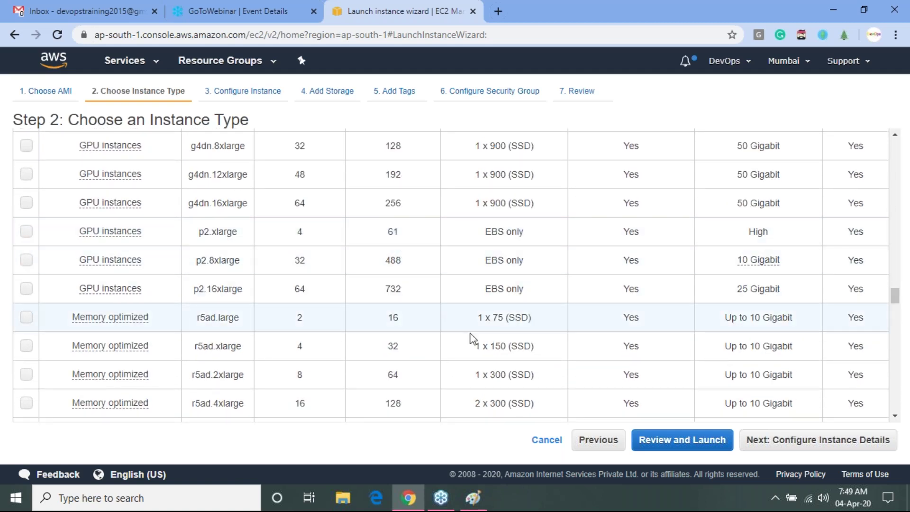
pyautogui.moveTo(895, 297); pyautogui.dragTo(902, 315)
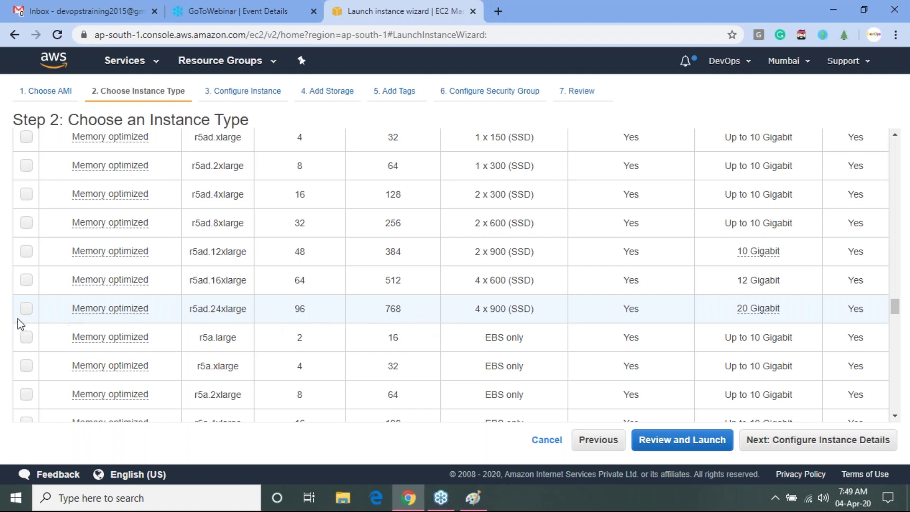
# - Try r5ad.24xlarge, r5a.24xlarge, x1.16xlarge and x1.32xlarge in turn
pyautogui.click(26, 309)
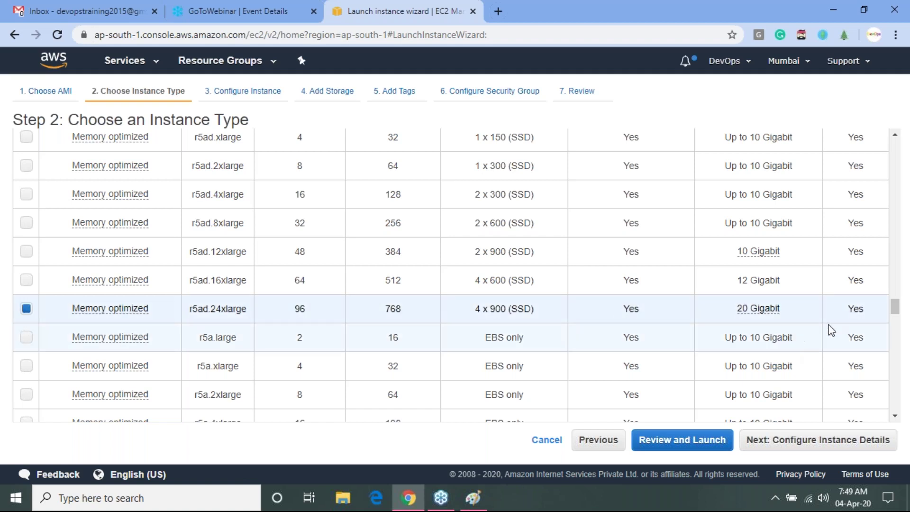
pyautogui.moveTo(894, 308); pyautogui.dragTo(899, 326)
pyautogui.click(433, 232)
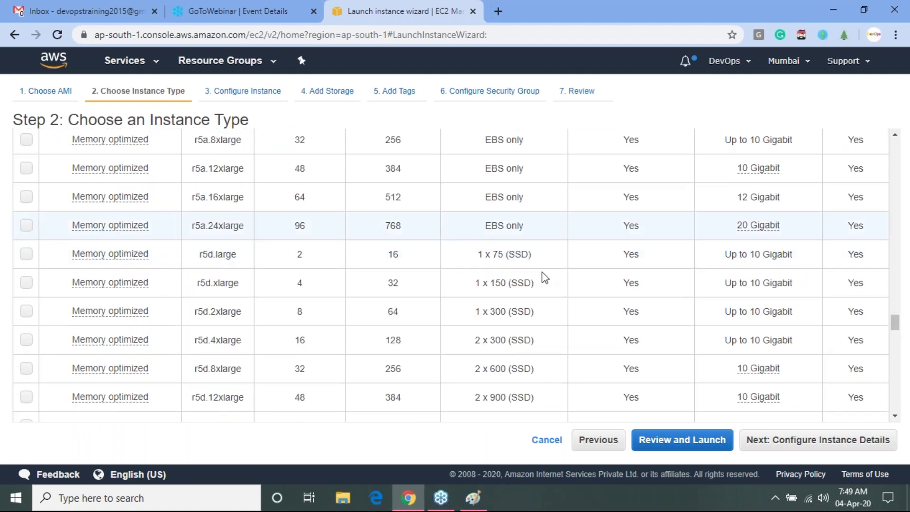
pyautogui.moveTo(896, 324); pyautogui.dragTo(905, 359)
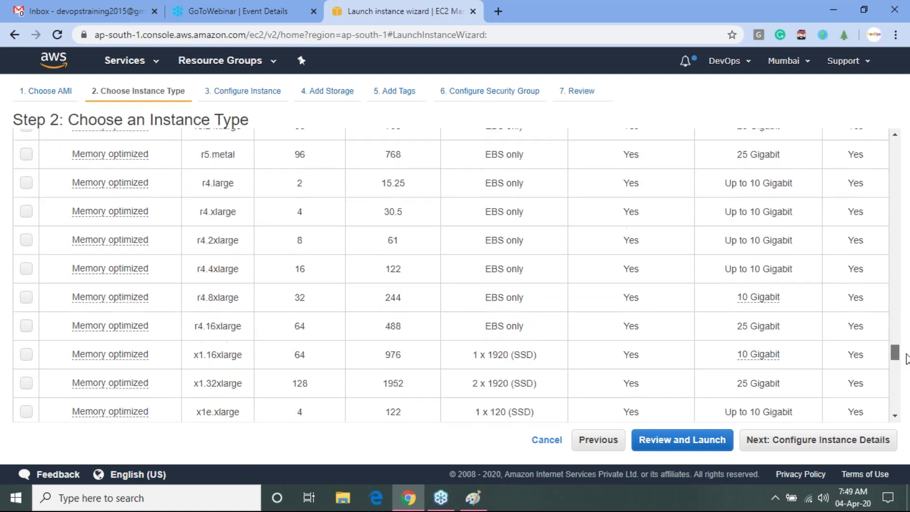
pyautogui.click(415, 358)
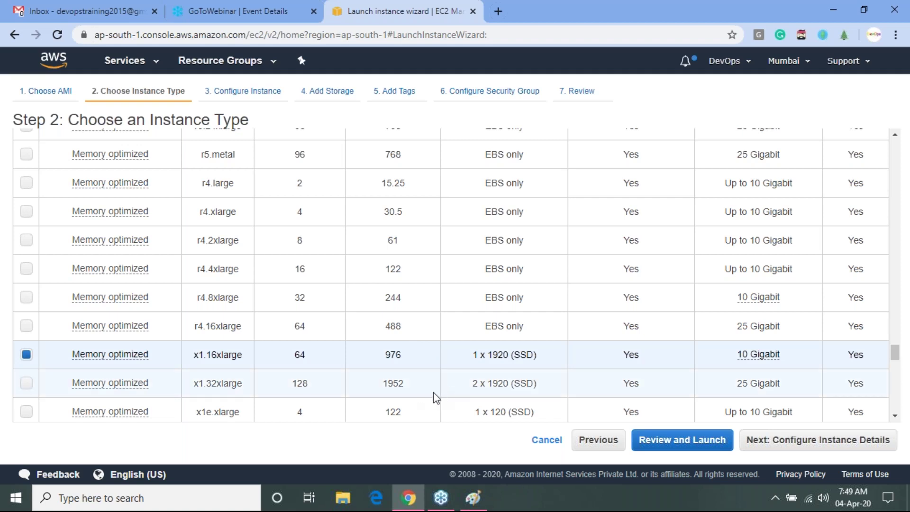
pyautogui.click(496, 393)
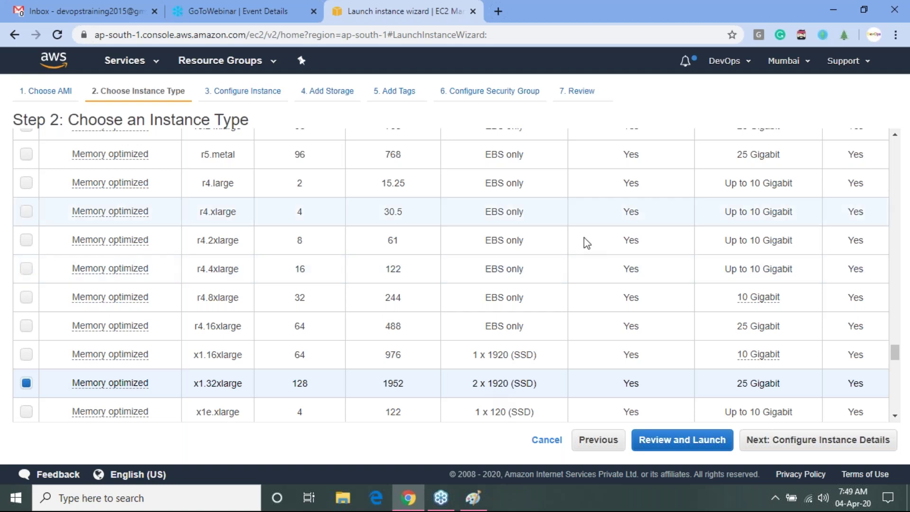
# - Choose x1e.32xlarge (128 vCPUs, 3904 GiB memory) and scroll the table back to the top
pyautogui.scroll(-3, 896, 355)
pyautogui.scroll(-1, 895, 365)
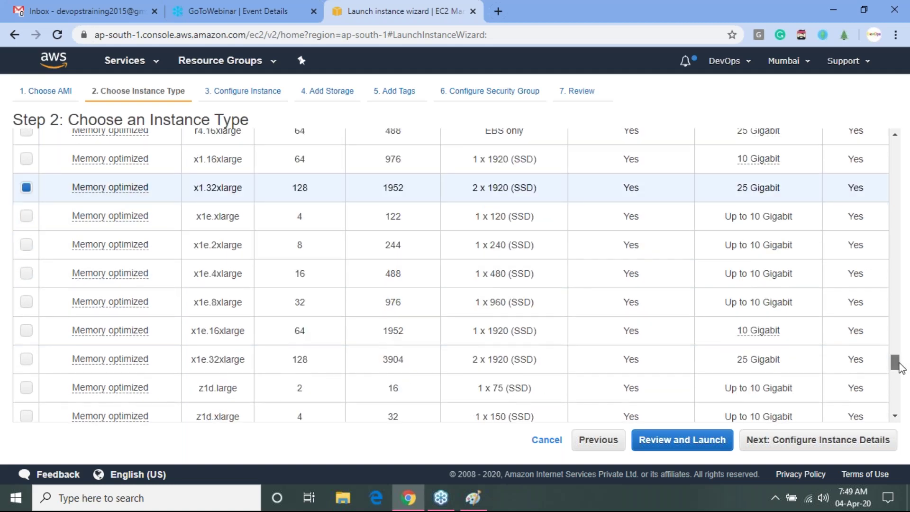
pyautogui.click(423, 362)
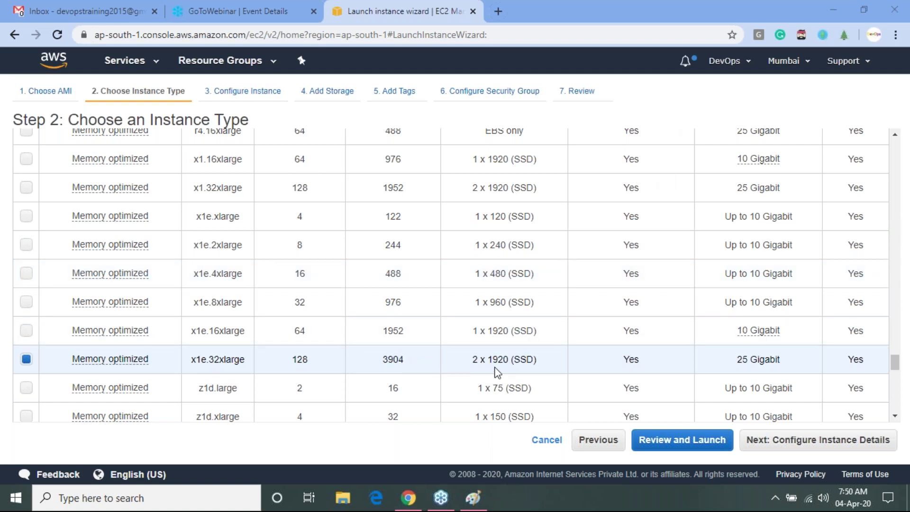
pyautogui.moveTo(895, 364); pyautogui.dragTo(905, 407)
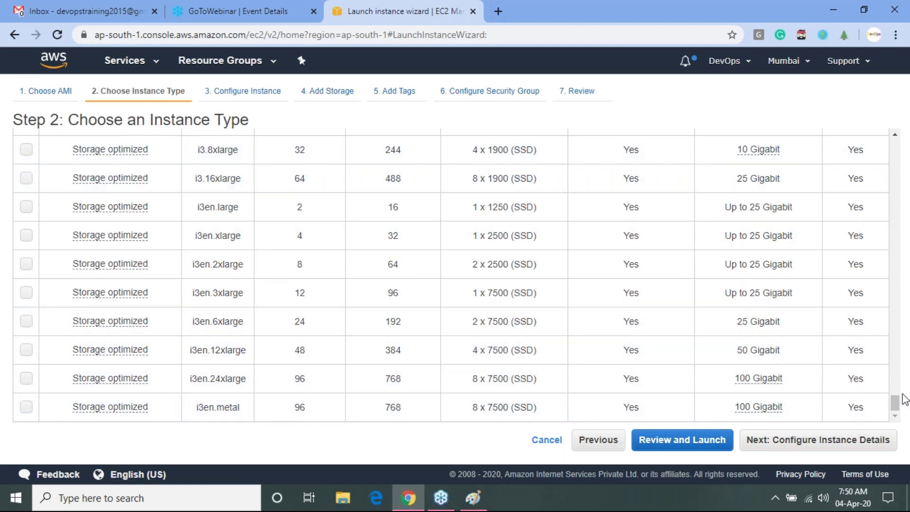
pyautogui.moveTo(899, 402); pyautogui.dragTo(895, 133)
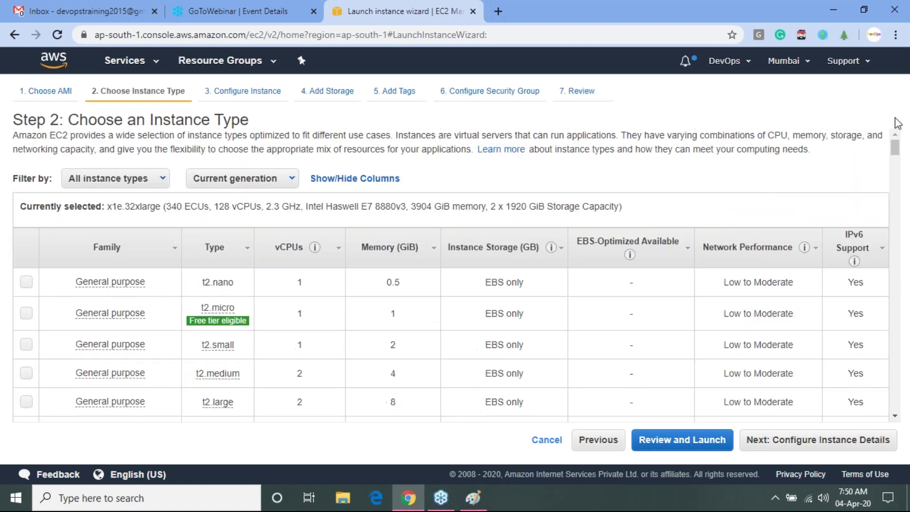
# - Select t2.micro (1 vCPU, 1 GiB memory) as the instance type
pyautogui.click(26, 316)
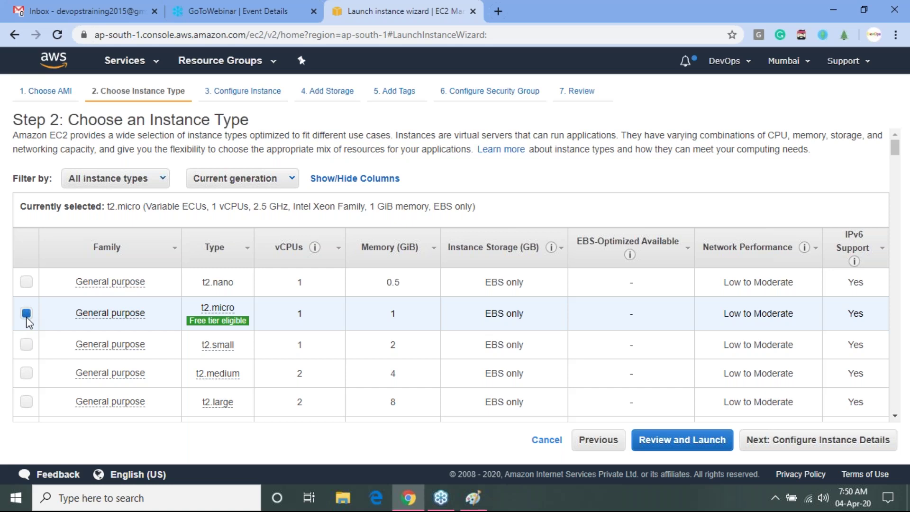
pyautogui.moveTo(217, 345)
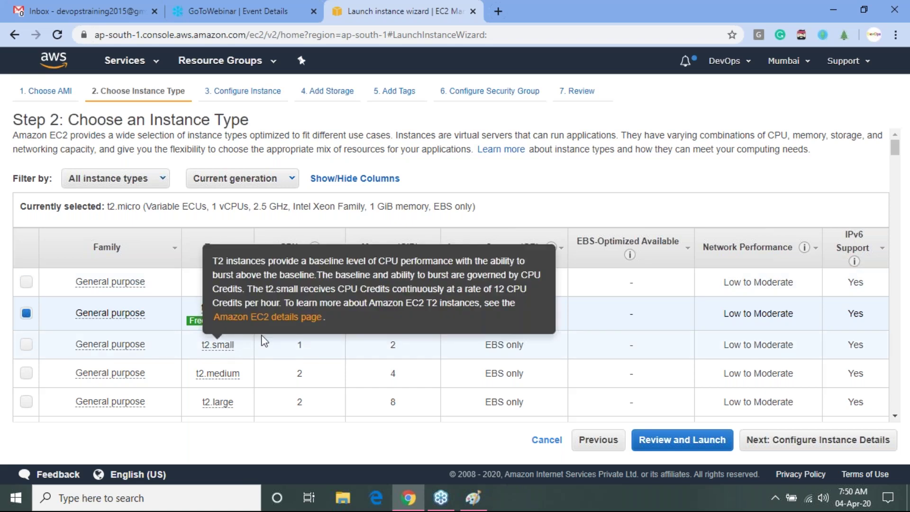
# - On the instance details step, try 10 instances, then set Number of instances back to 1
pyautogui.click(817, 449)
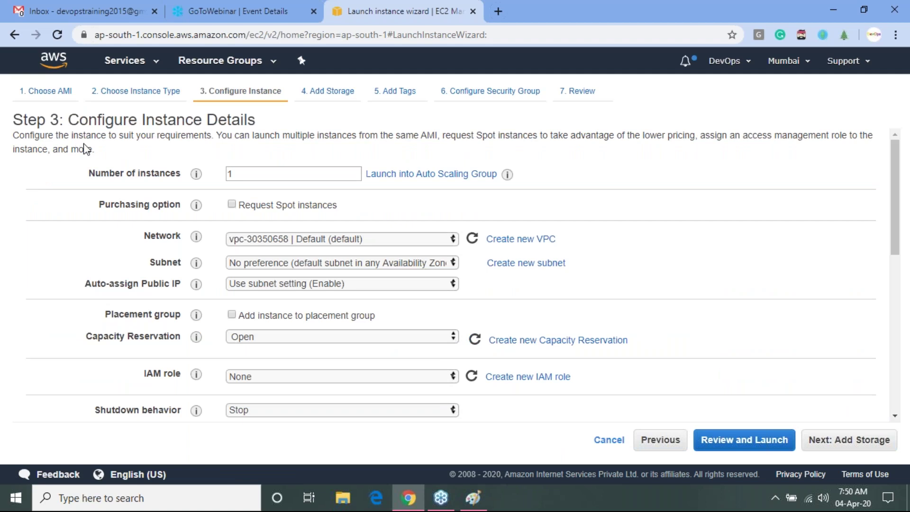
pyautogui.moveTo(96, 171); pyautogui.dragTo(184, 173)
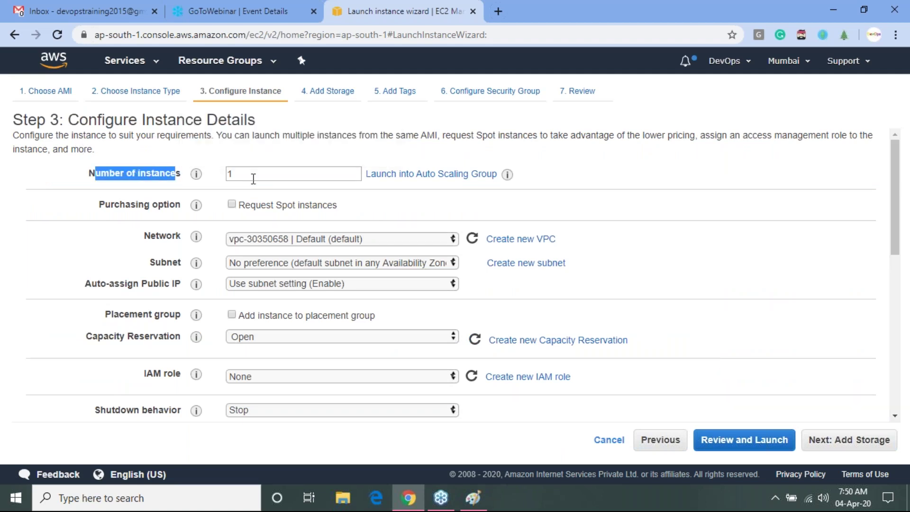
pyautogui.doubleClick(251, 178)
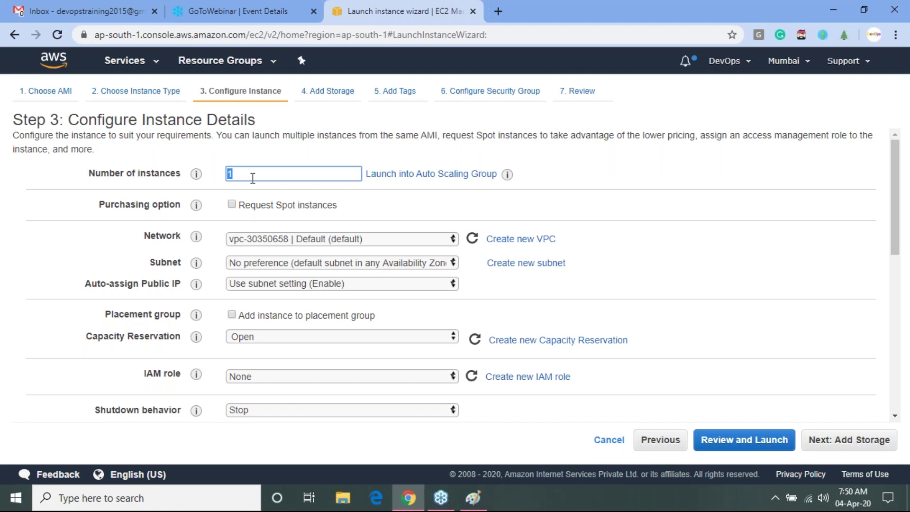
pyautogui.write('10')
pyautogui.press('BackSpace')
pyautogui.click(756, 198)
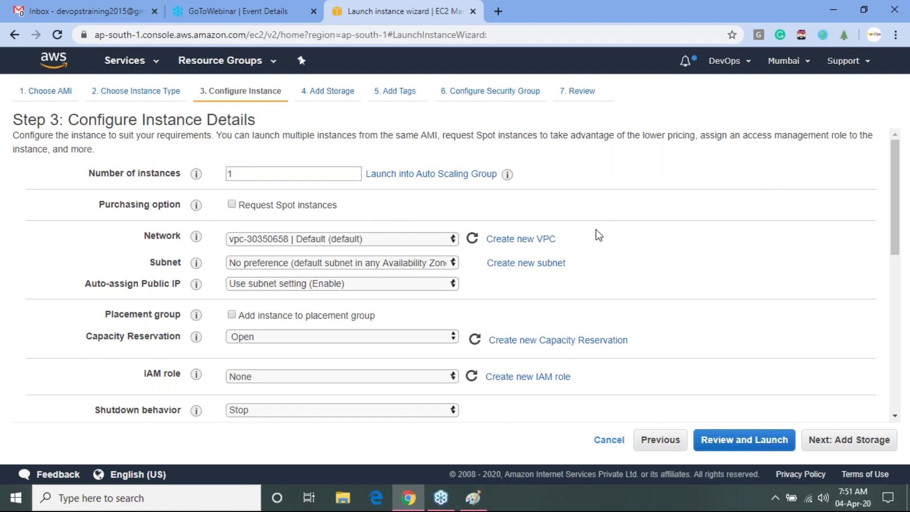
# - Keep the default VPC as the network and bring up the Subnet options
pyautogui.moveTo(186, 242)
pyautogui.click(352, 239)
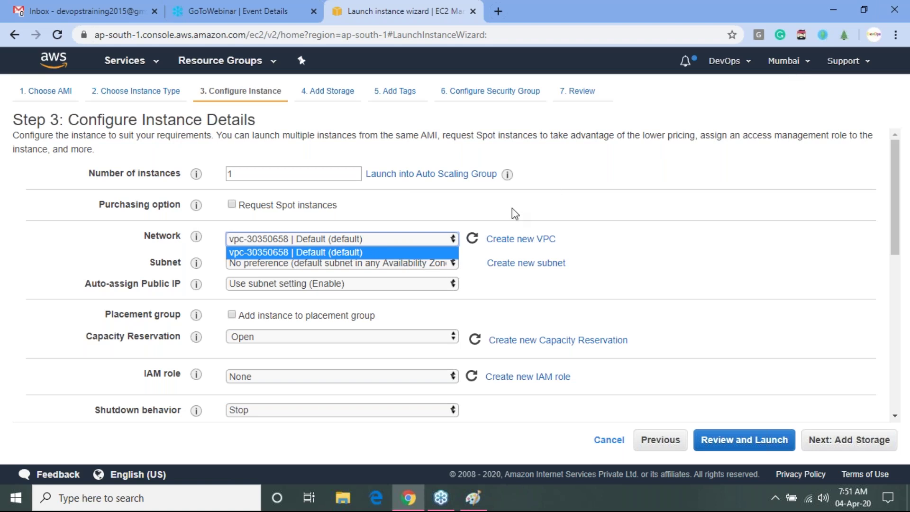
pyautogui.click(396, 251)
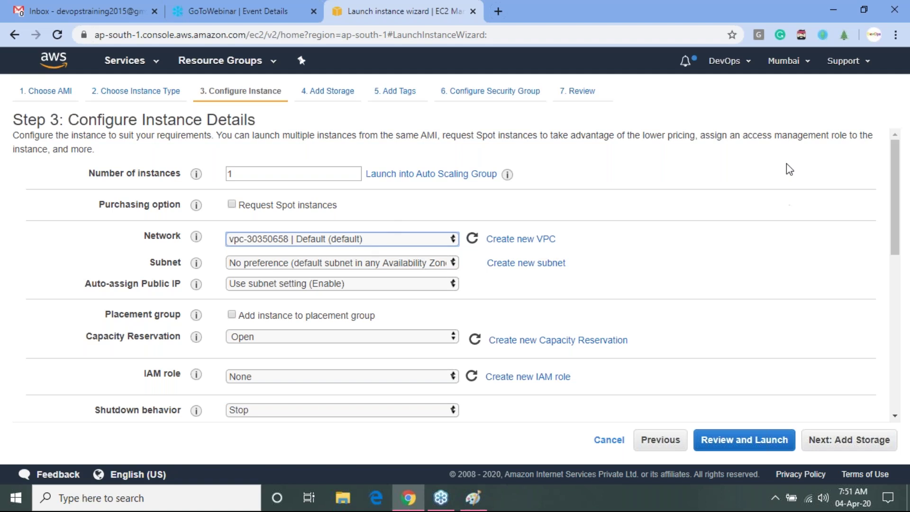
pyautogui.click(420, 266)
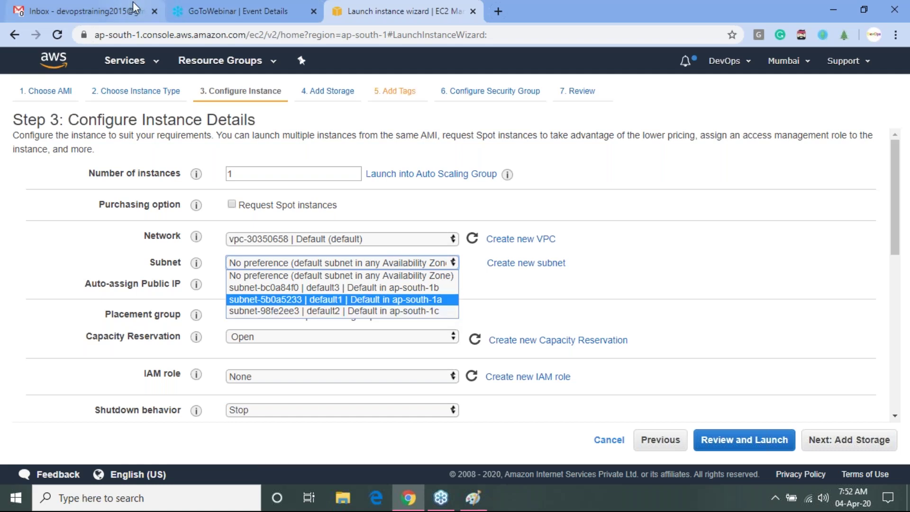
# - Put the instance in the ap-south-1a subnet with Auto-assign Public IP enabled
pyautogui.click(442, 299)
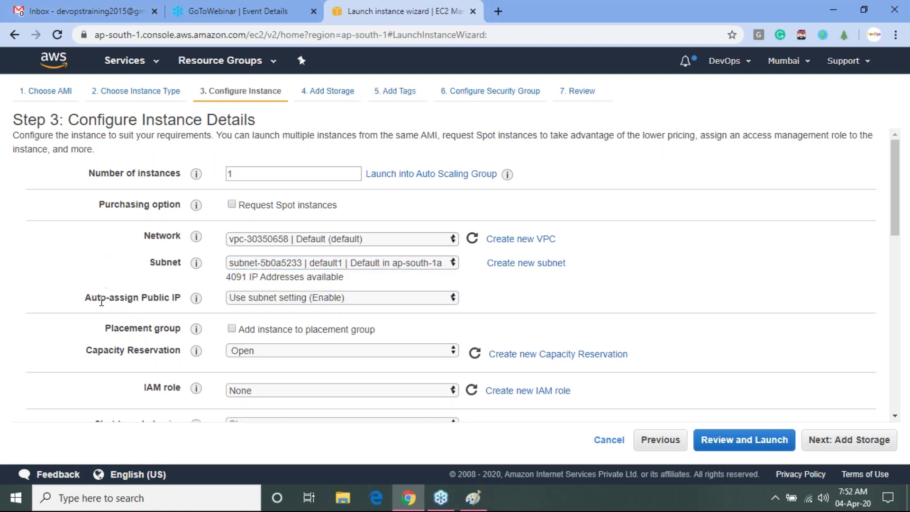
pyautogui.moveTo(101, 302); pyautogui.dragTo(180, 297)
pyautogui.click(363, 297)
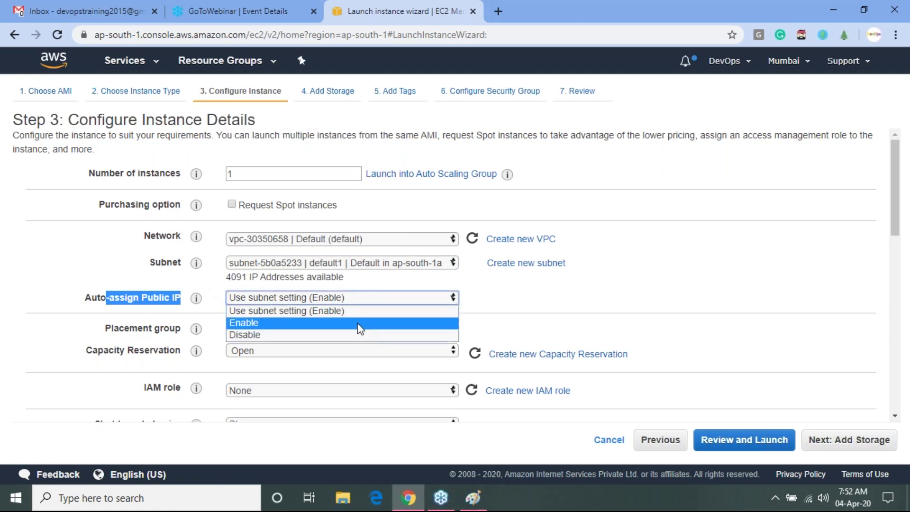
pyautogui.click(364, 323)
pyautogui.click(682, 291)
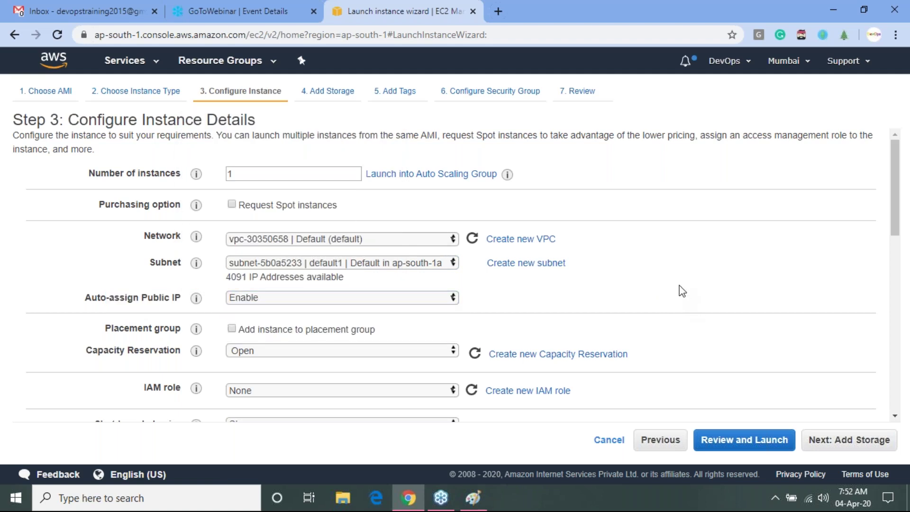
pyautogui.scroll(-1, 682, 291)
pyautogui.scroll(1, 682, 291)
# - Confirm the ap-south-1a subnet and instance count of 1, then continue to Add Storage
pyautogui.doubleClick(271, 175)
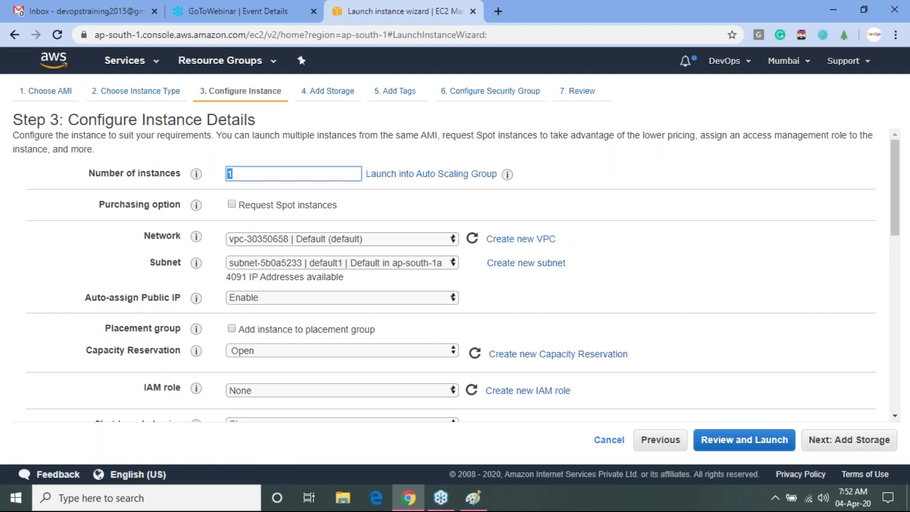
pyautogui.click(424, 264)
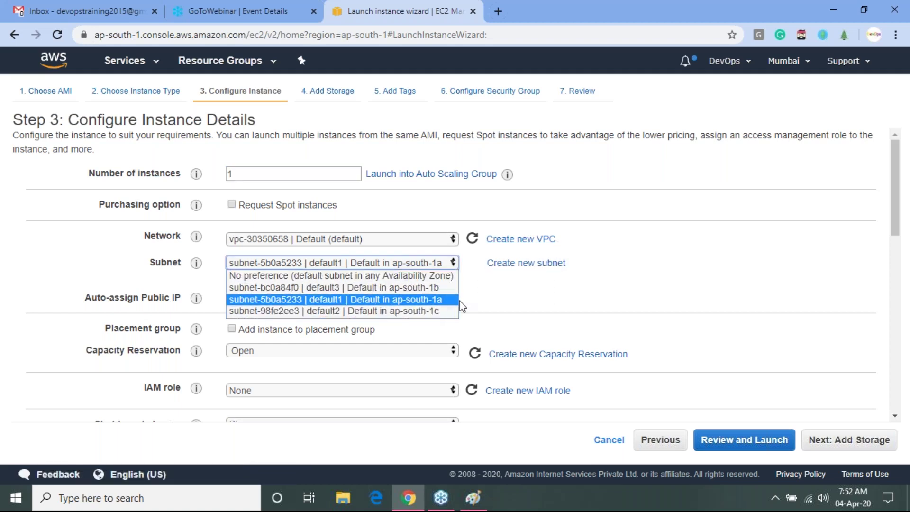
pyautogui.click(687, 272)
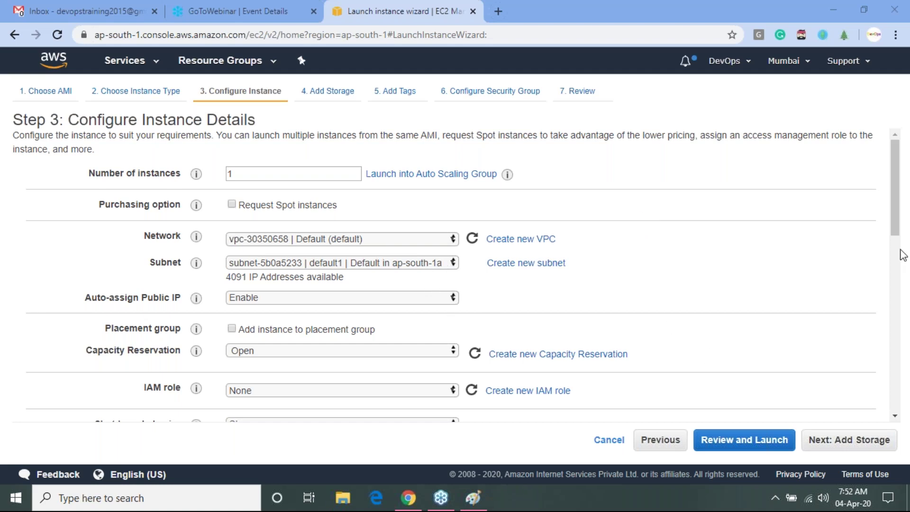
pyautogui.moveTo(895, 234); pyautogui.dragTo(906, 406)
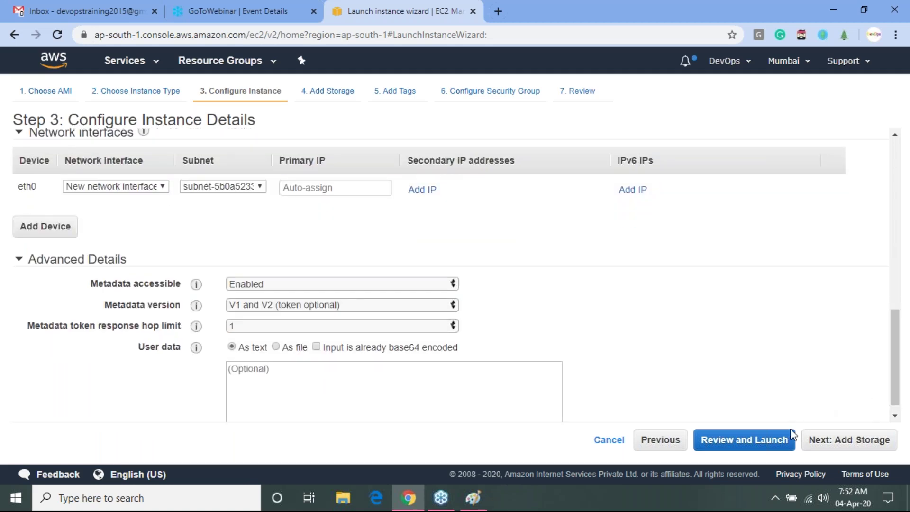
pyautogui.click(822, 441)
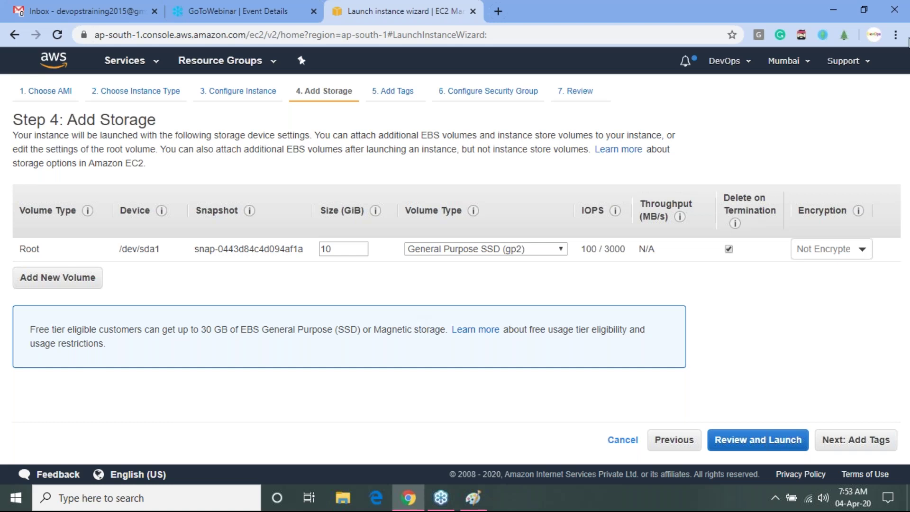
# - Keep the root volume size at 10 GiB, reviewing its snapshot ID and IOPS
pyautogui.doubleClick(339, 250)
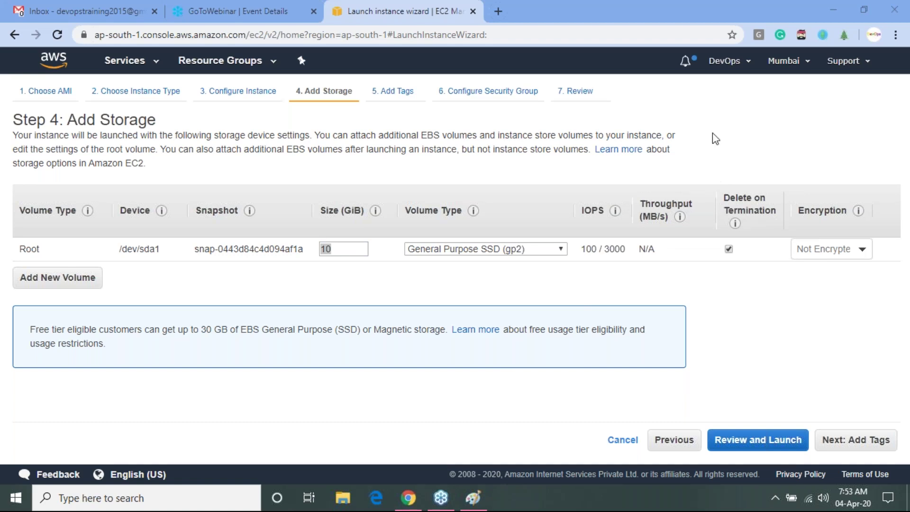
pyautogui.click(339, 249)
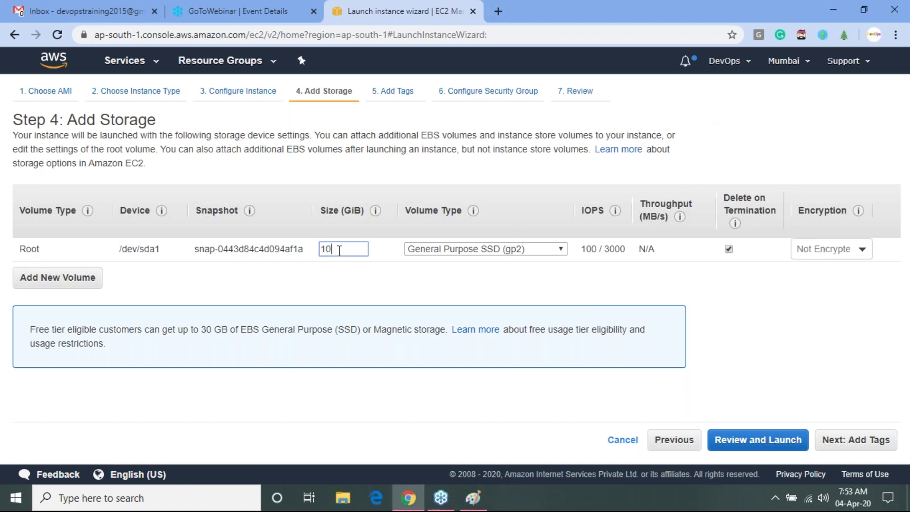
pyautogui.write('0')
pyautogui.press('BackSpace')
pyautogui.click(409, 300)
pyautogui.doubleClick(256, 249)
pyautogui.click(346, 254)
pyautogui.moveTo(587, 249); pyautogui.dragTo(627, 249)
# - Add an extra /dev/sdb EBS volume, remove it again, and continue to Add Tags
pyautogui.click(67, 283)
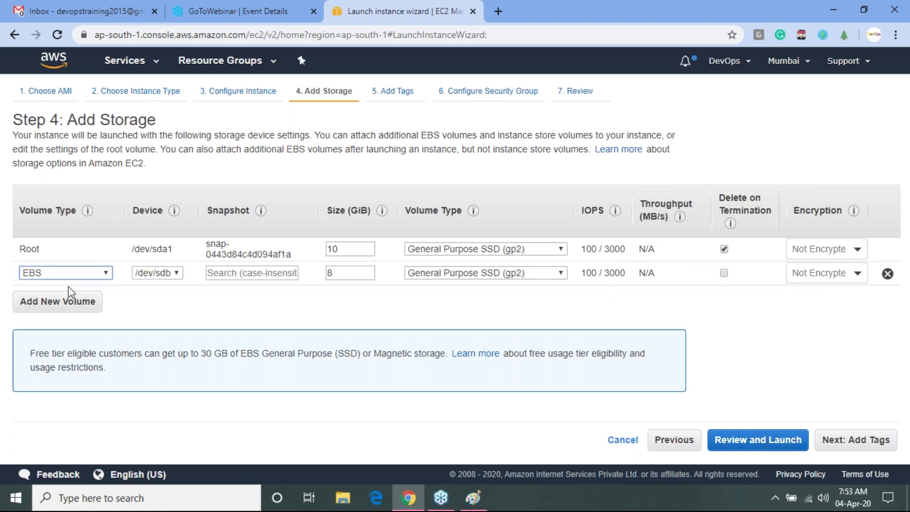
pyautogui.click(887, 273)
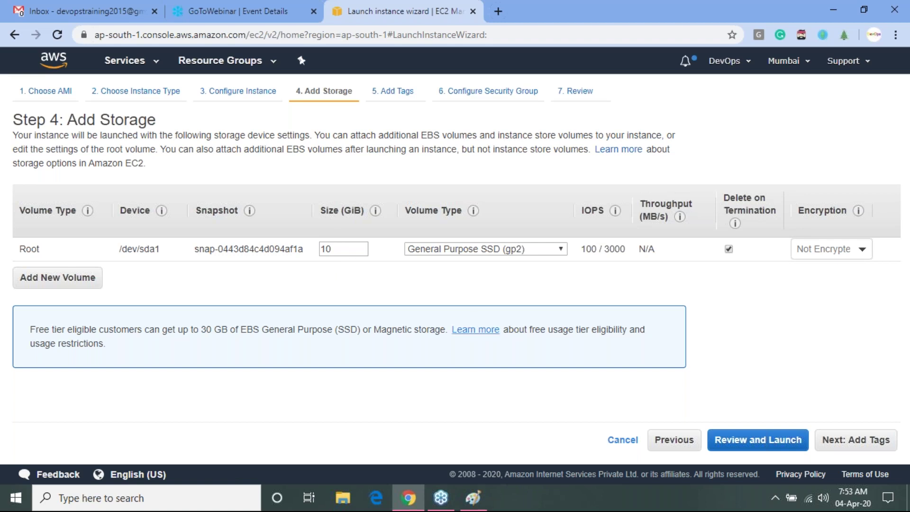
pyautogui.click(857, 443)
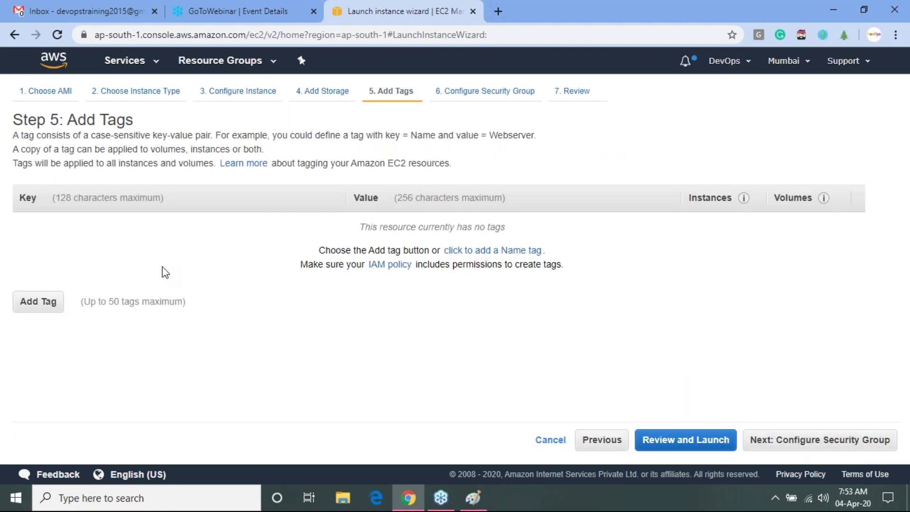
# - Add a tag with key Name and value Server-1, then continue to Configure Security Group
pyautogui.click(42, 302)
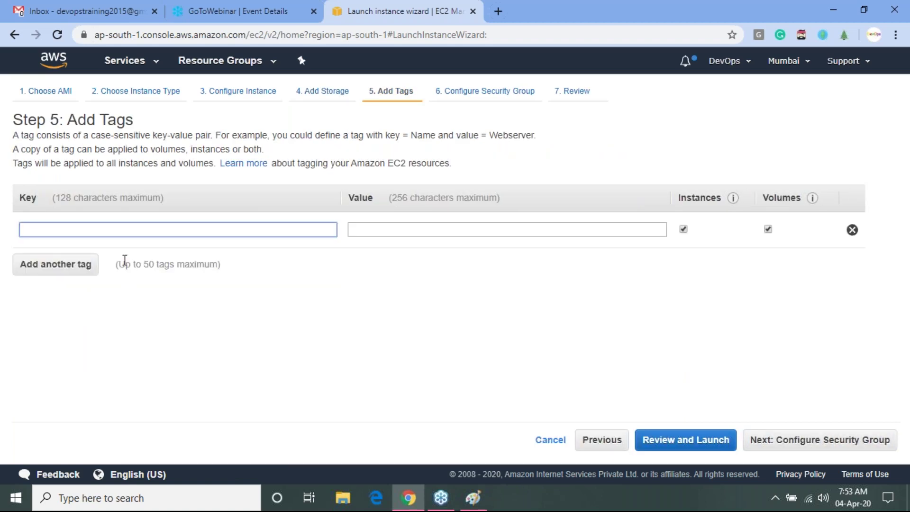
pyautogui.write('Name')
pyautogui.press('Tab')
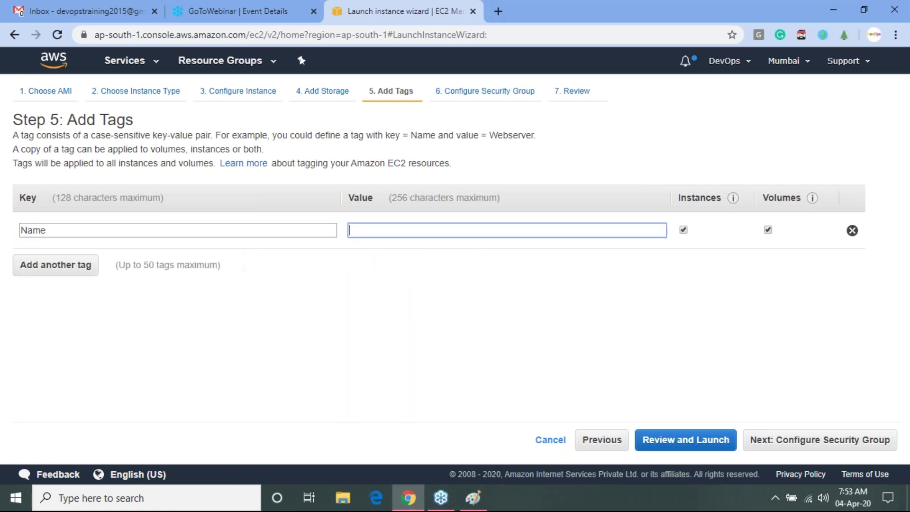
pyautogui.write('Server-1')
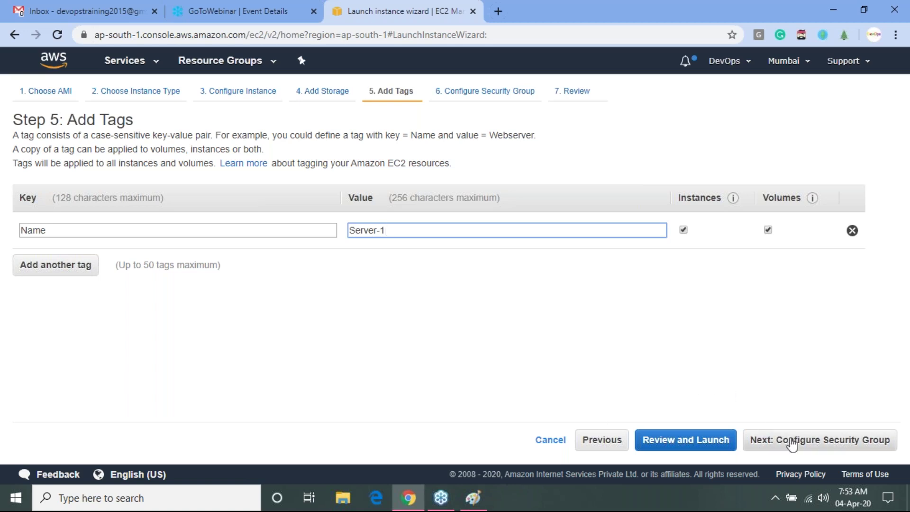
pyautogui.click(827, 440)
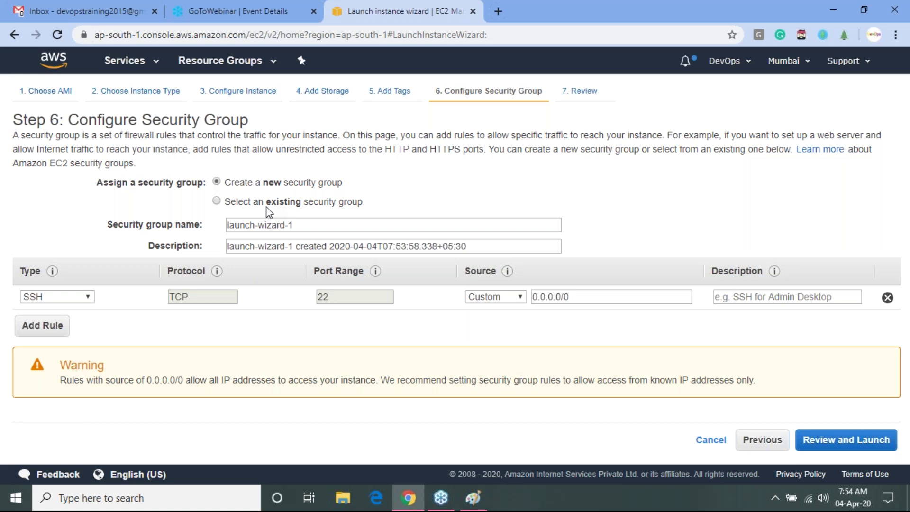
pyautogui.click(260, 203)
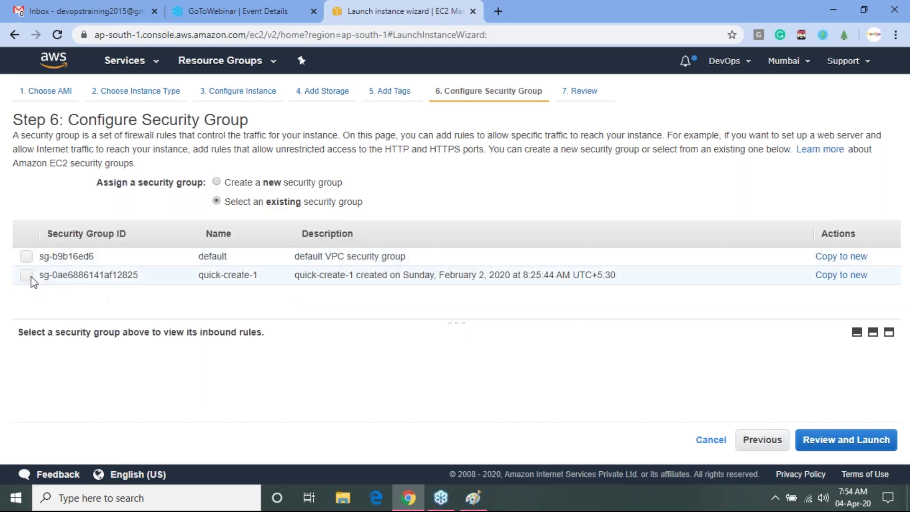
pyautogui.click(284, 185)
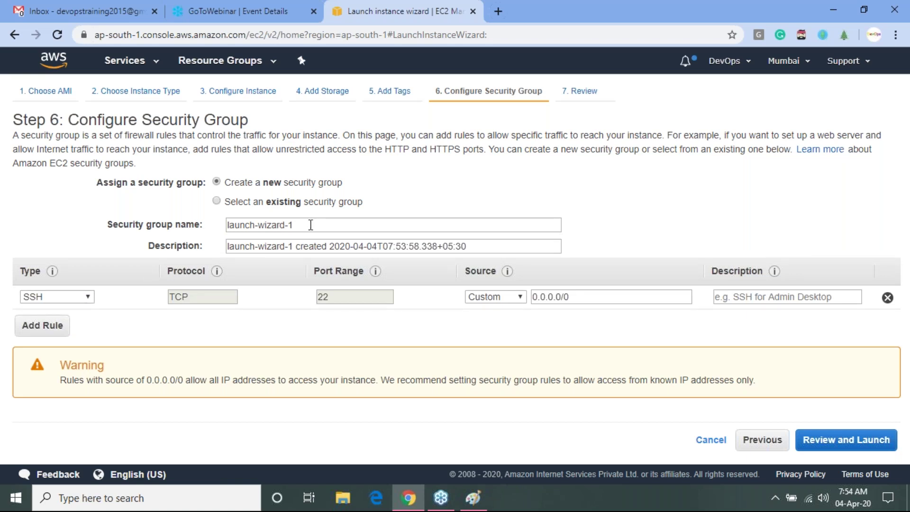
pyautogui.tripleClick(337, 225)
pyautogui.click(85, 251)
pyautogui.click(422, 245)
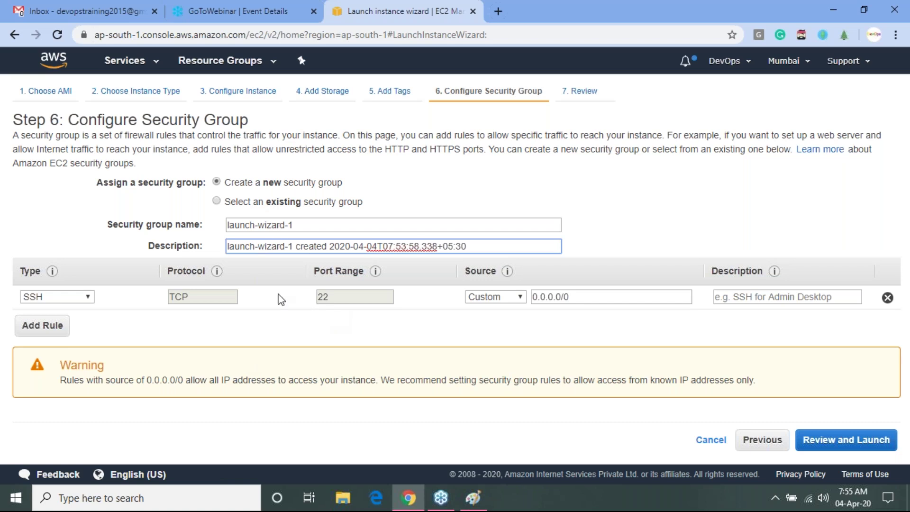
# - Add a port 8080 rule, delete it to keep only SSH port 22, then open the review
pyautogui.click(47, 335)
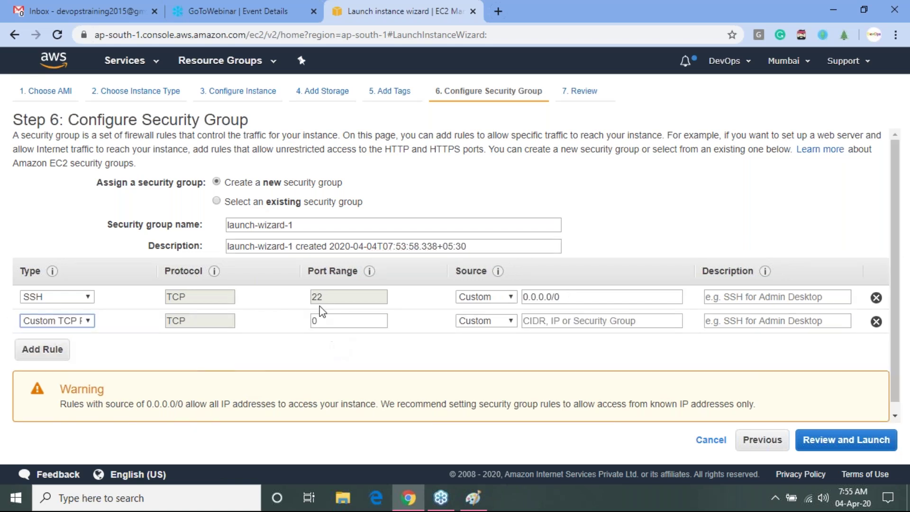
pyautogui.moveTo(319, 320); pyautogui.dragTo(302, 327)
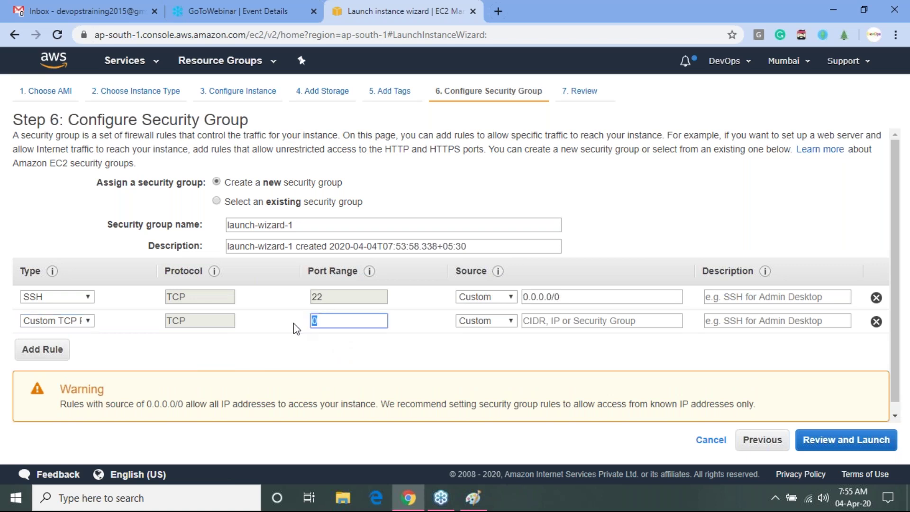
pyautogui.write('8080')
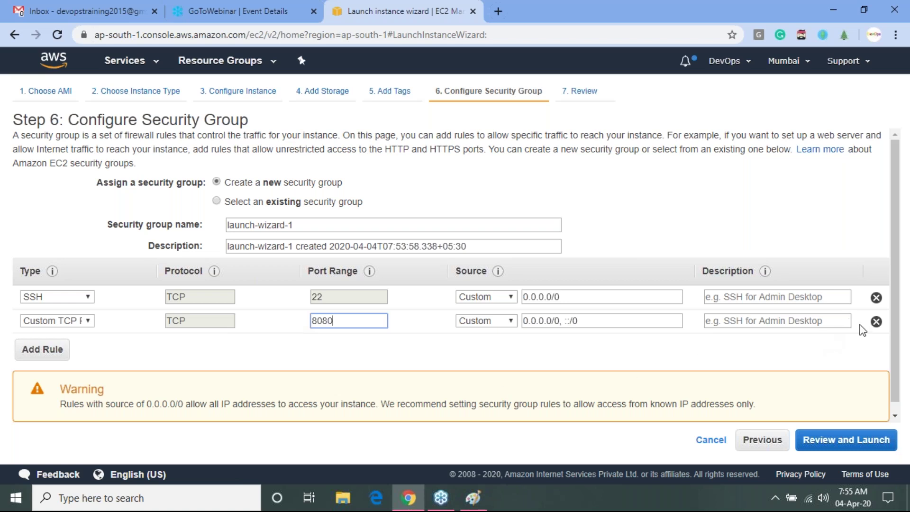
pyautogui.click(876, 322)
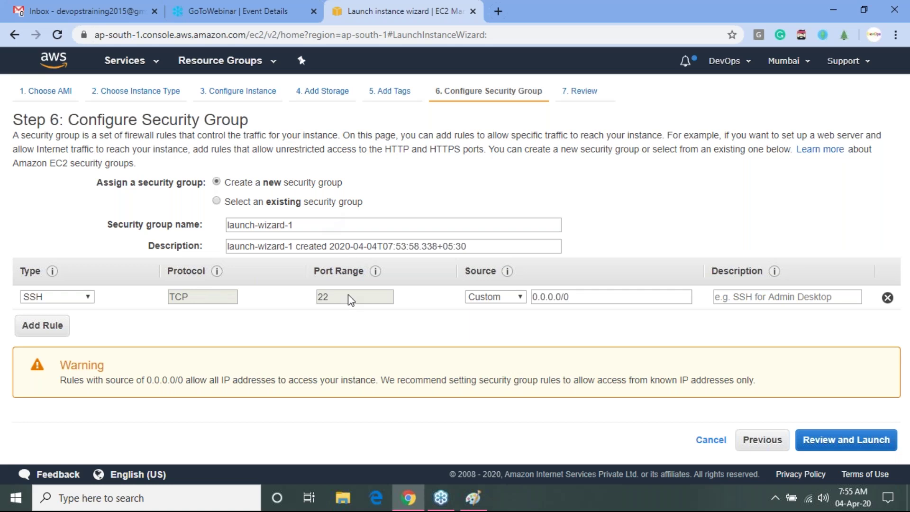
pyautogui.click(826, 446)
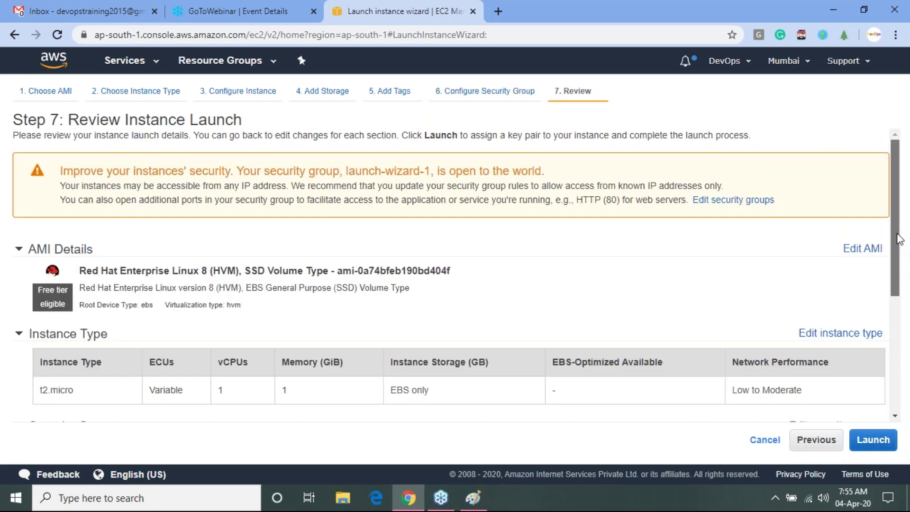
# - Check the Red Hat Enterprise Linux 8 image name and vCPU count on the review page
pyautogui.moveTo(899, 239); pyautogui.dragTo(899, 282)
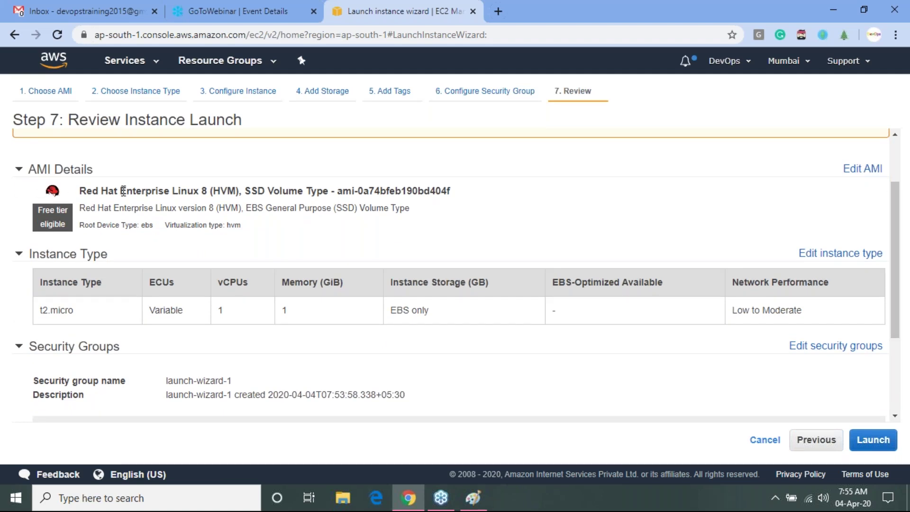
pyautogui.moveTo(99, 191); pyautogui.dragTo(275, 195)
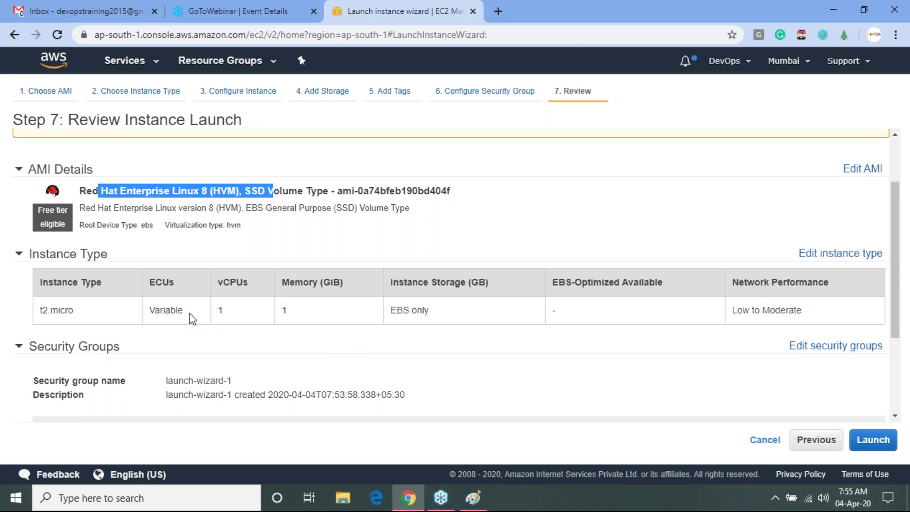
pyautogui.moveTo(218, 311); pyautogui.dragTo(311, 308)
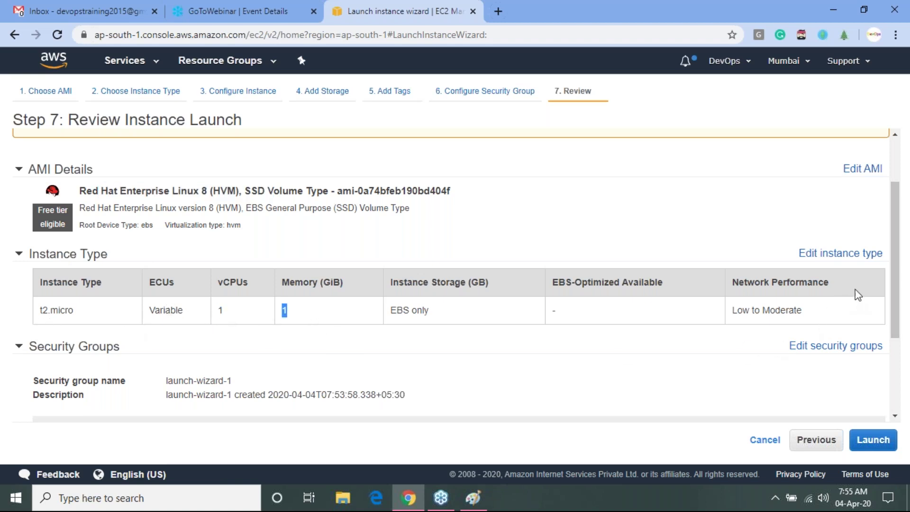
pyautogui.scroll(-3, 894, 262)
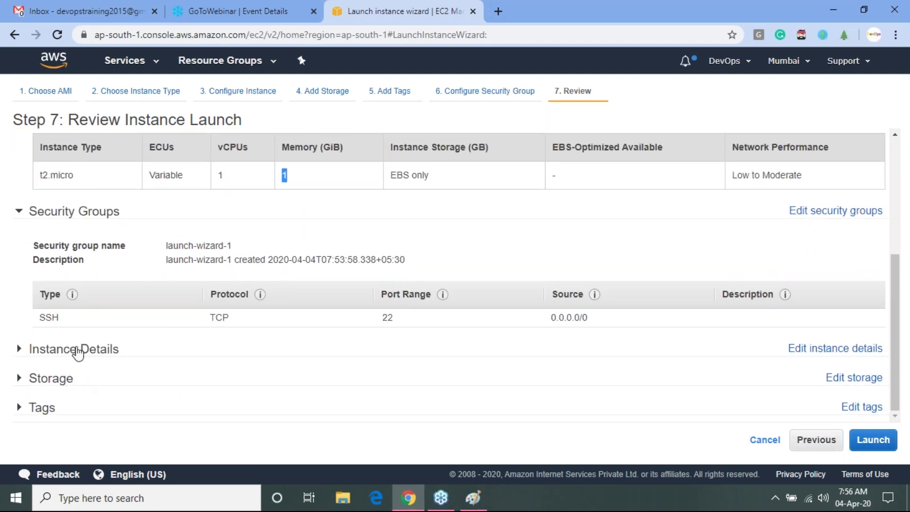
# - Expand the Instance Details, Storage and Tags summaries, then Launch to reach the key pair dialog
pyautogui.click(74, 349)
pyautogui.moveTo(894, 265); pyautogui.dragTo(825, 391)
pyautogui.click(42, 384)
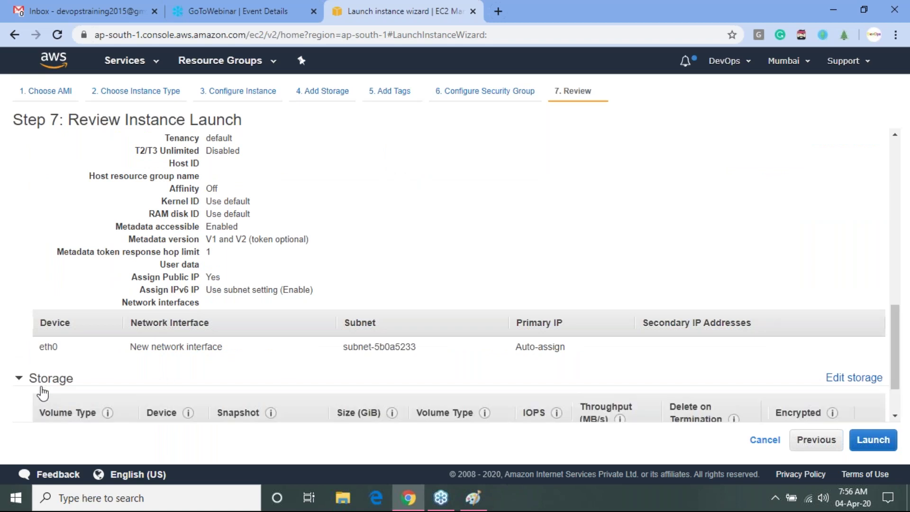
pyautogui.hotkey('ctrl', 'a')
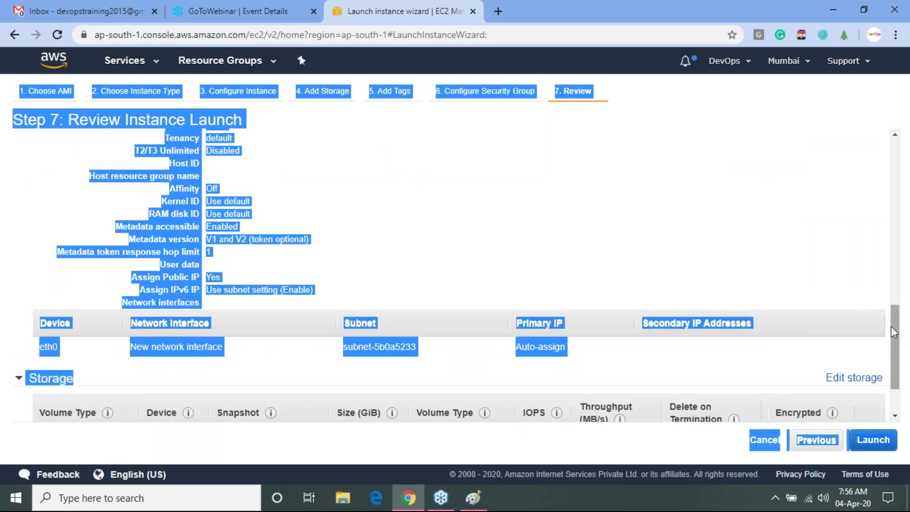
pyautogui.moveTo(899, 330); pyautogui.dragTo(899, 352)
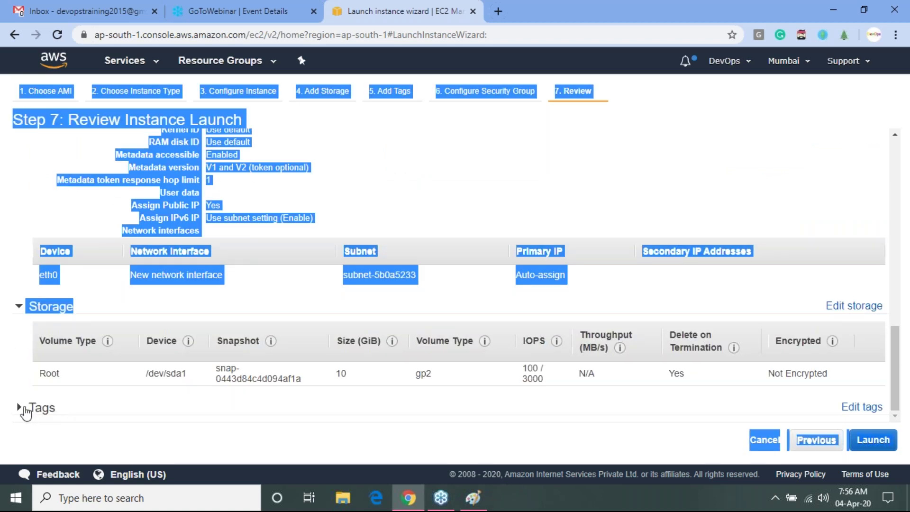
pyautogui.click(26, 411)
pyautogui.hotkey('ctrl', 'a')
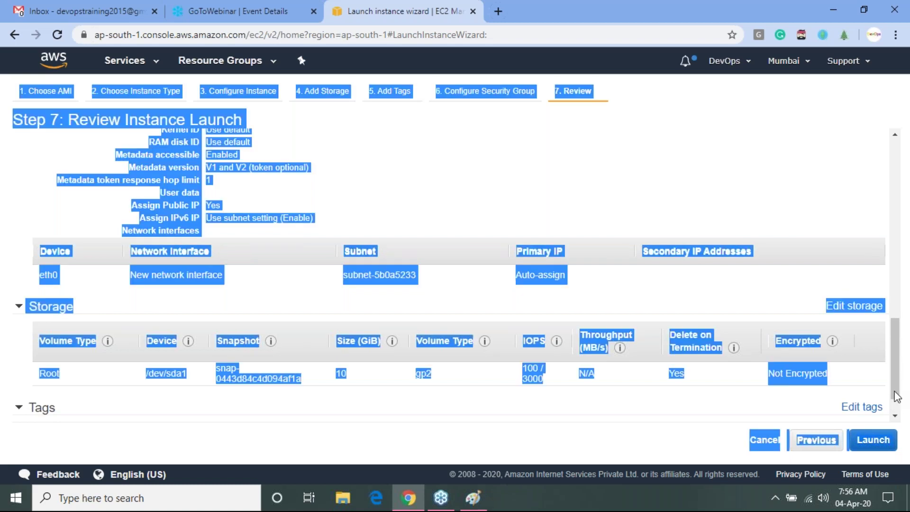
pyautogui.scroll(-1, 889, 354)
pyautogui.scroll(6, 888, 355)
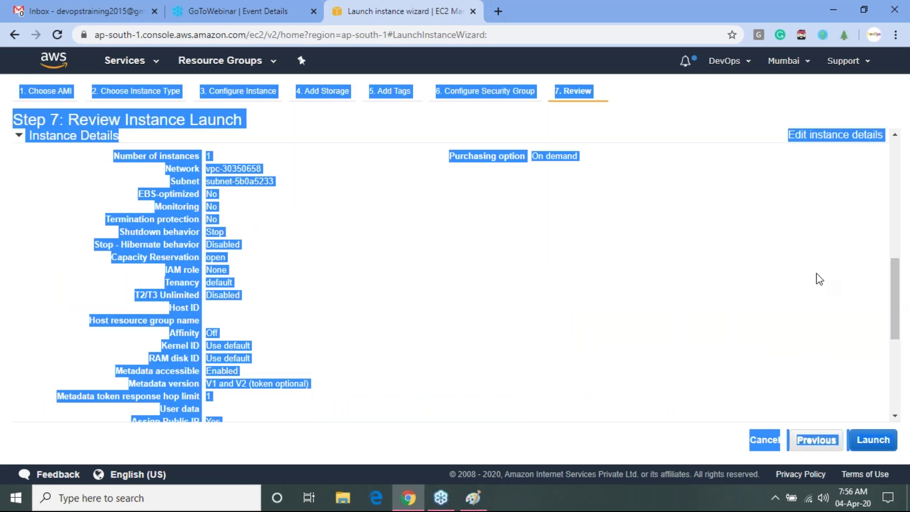
pyautogui.click(816, 278)
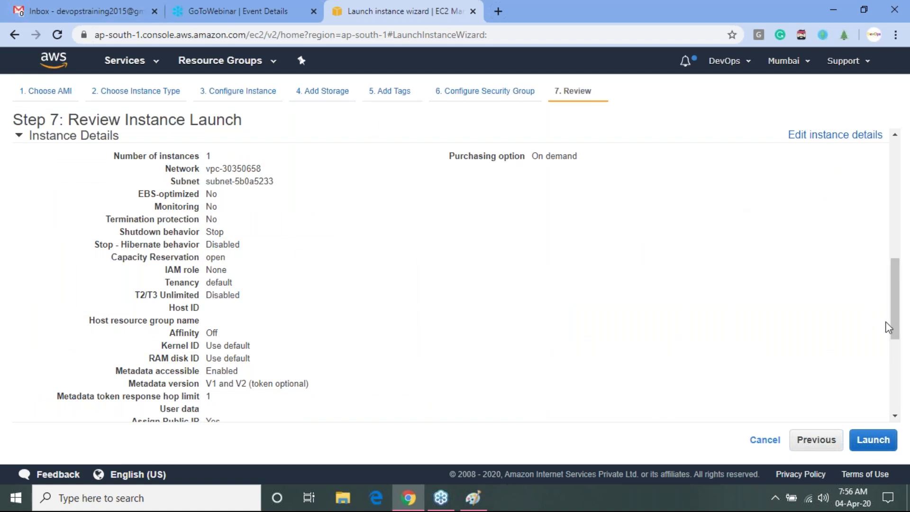
pyautogui.click(874, 440)
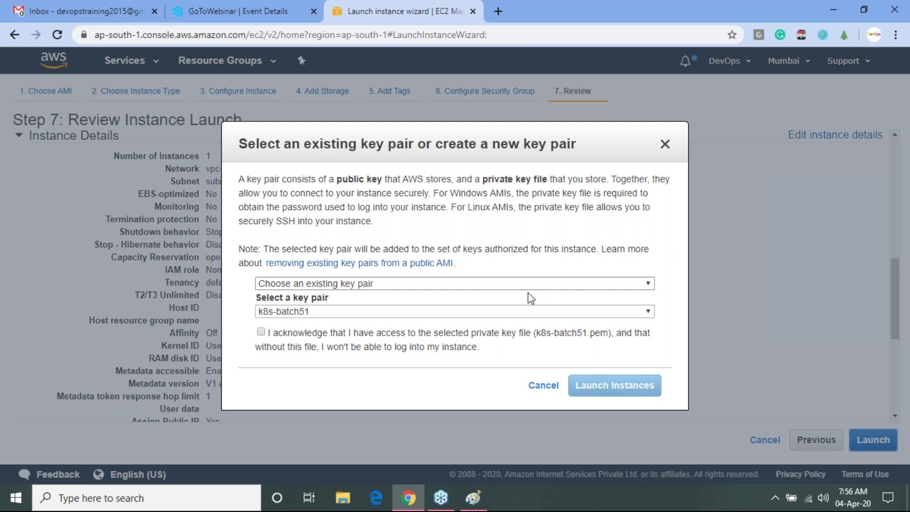
# - Create a new key pair named devops53, download devops53.pem, and launch the instance
pyautogui.click(410, 284)
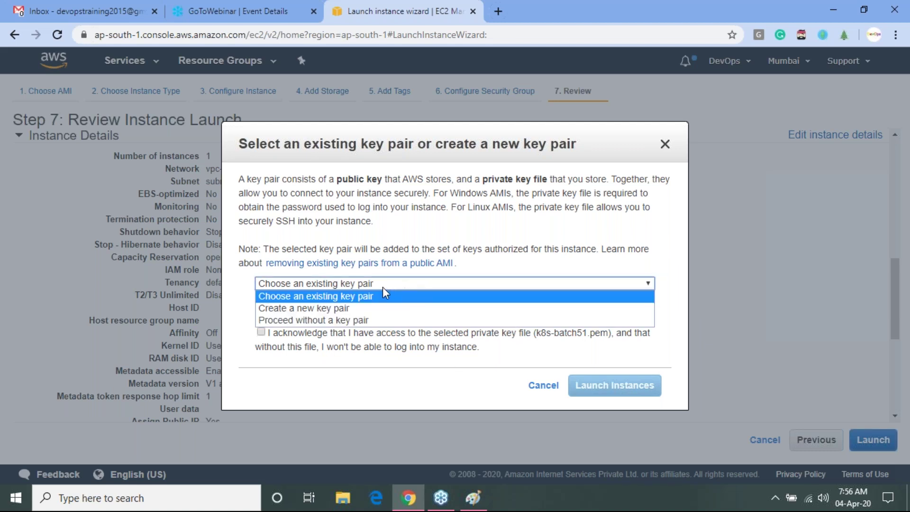
pyautogui.click(299, 308)
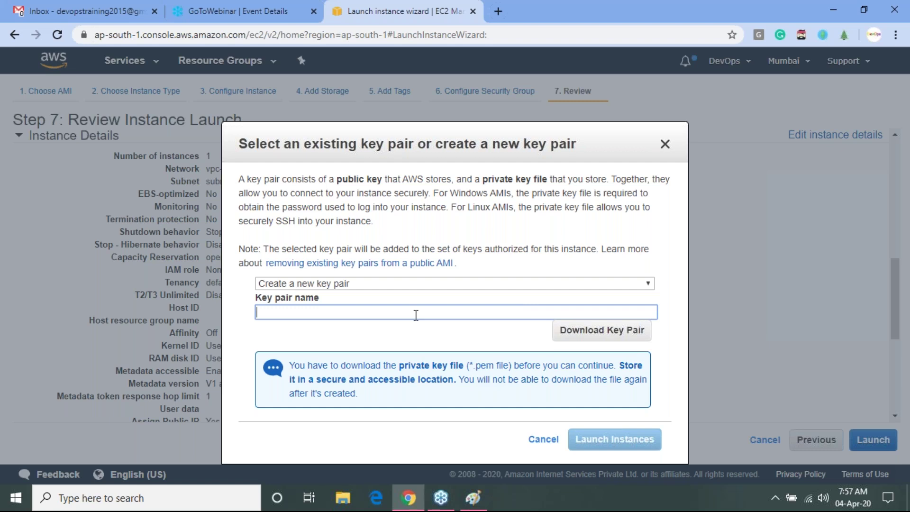
pyautogui.write('devops53')
pyautogui.click(573, 340)
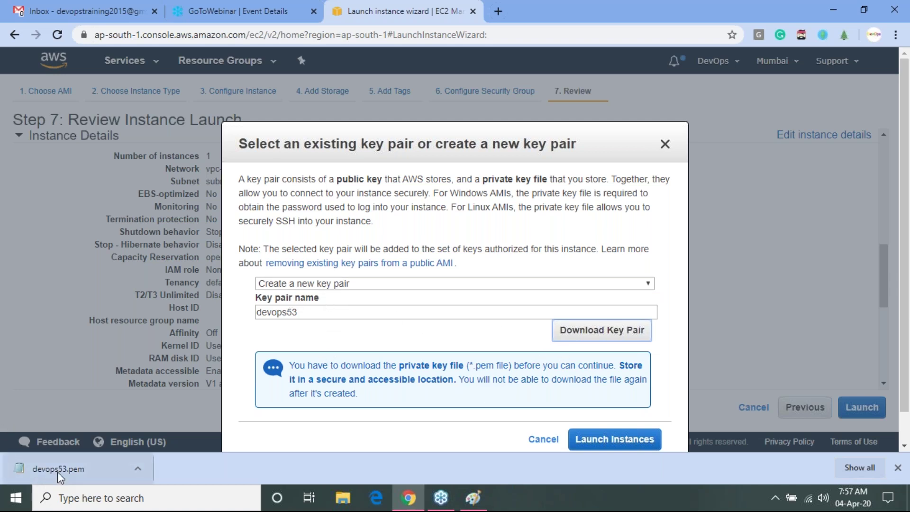
pyautogui.click(614, 437)
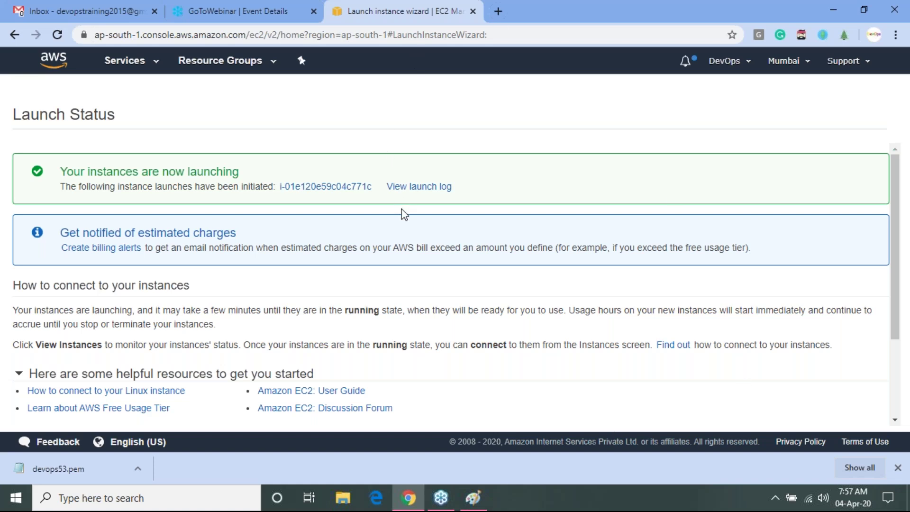
# - View the launch log, then go to EC2 from the Services menu
pyautogui.click(410, 188)
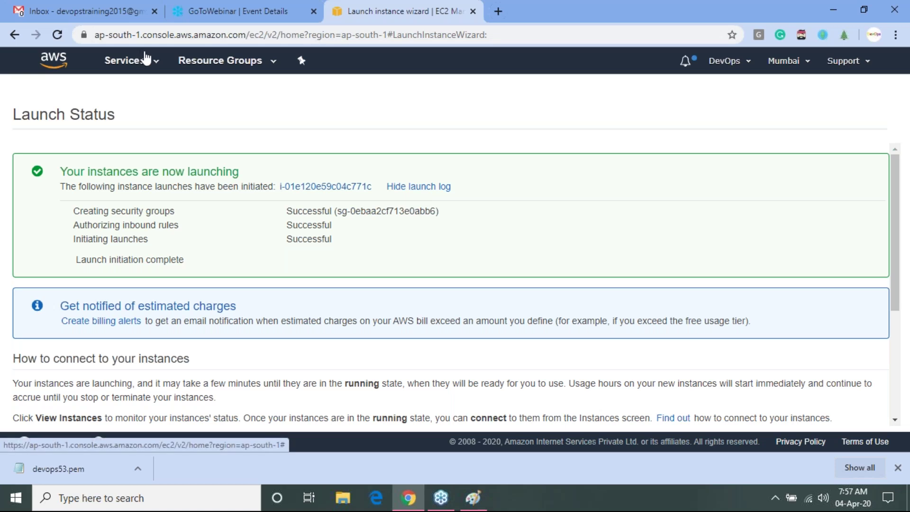
pyautogui.click(152, 67)
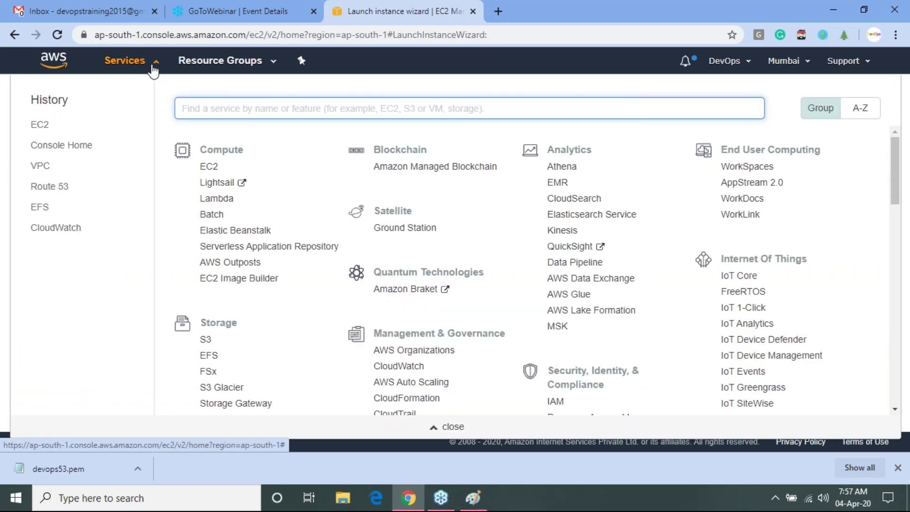
pyautogui.click(212, 167)
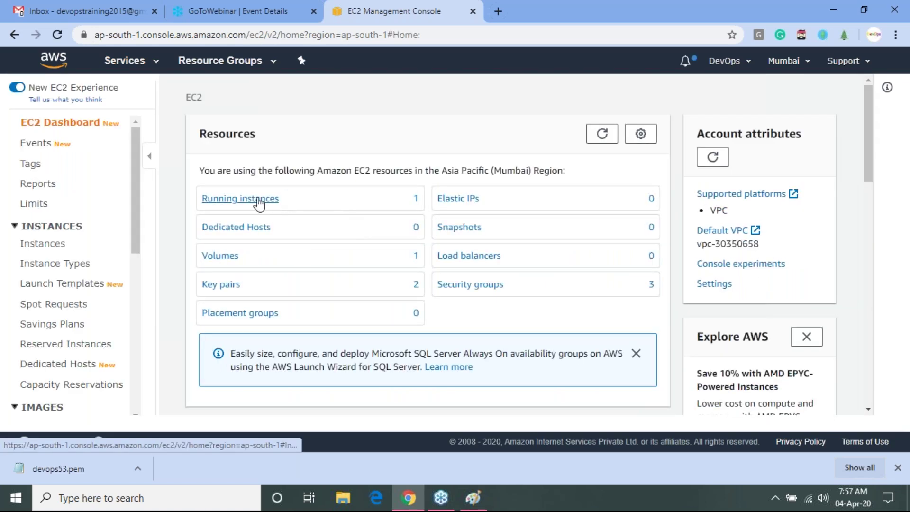
# - List the running instances and inspect Server-1's instance ID, t2.micro type and ap-south-1a zone
pyautogui.click(259, 201)
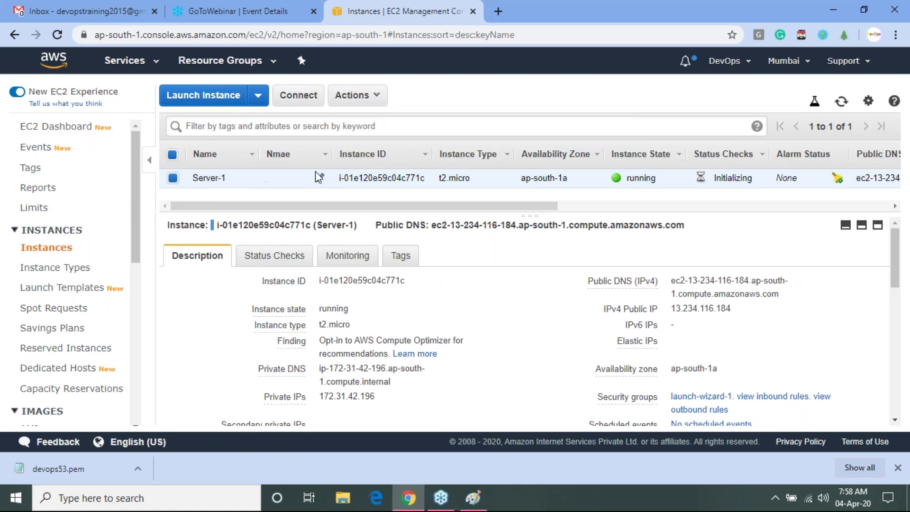
pyautogui.doubleClick(407, 179)
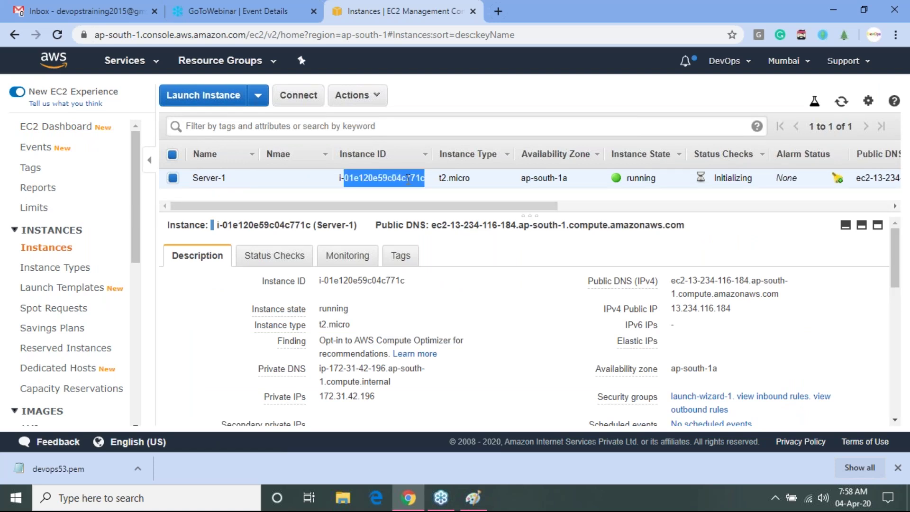
pyautogui.doubleClick(468, 178)
pyautogui.moveTo(526, 178); pyautogui.dragTo(584, 180)
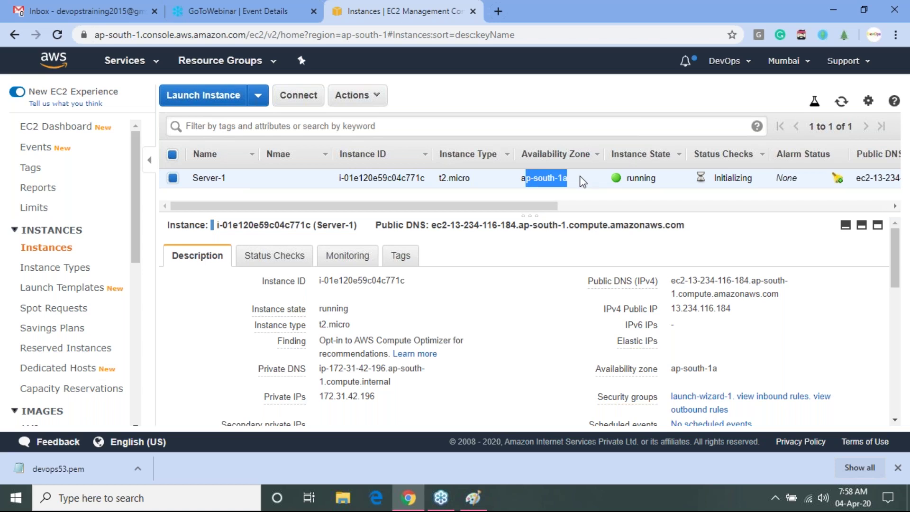
pyautogui.click(629, 178)
# - Inspect the remaining instance table columns, refresh the list, and minimize the browser
pyautogui.moveTo(552, 206); pyautogui.dragTo(676, 206)
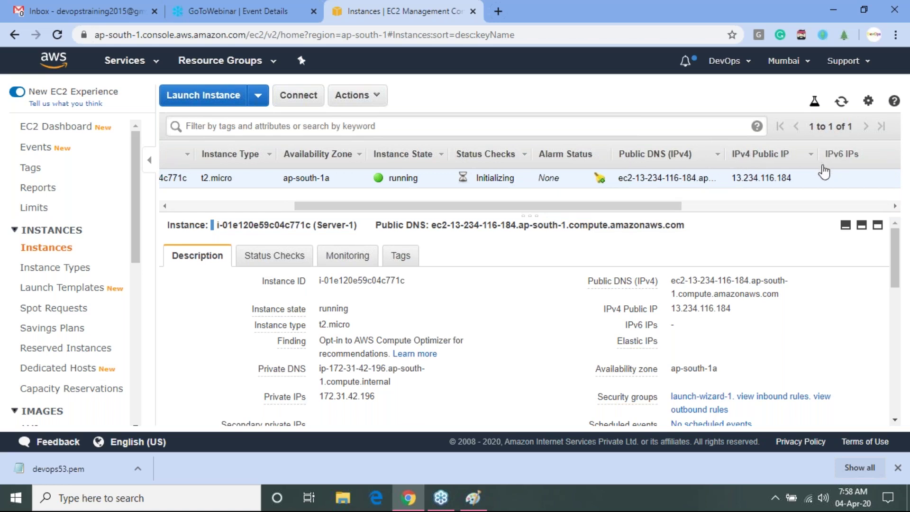
pyautogui.moveTo(611, 209); pyautogui.dragTo(804, 214)
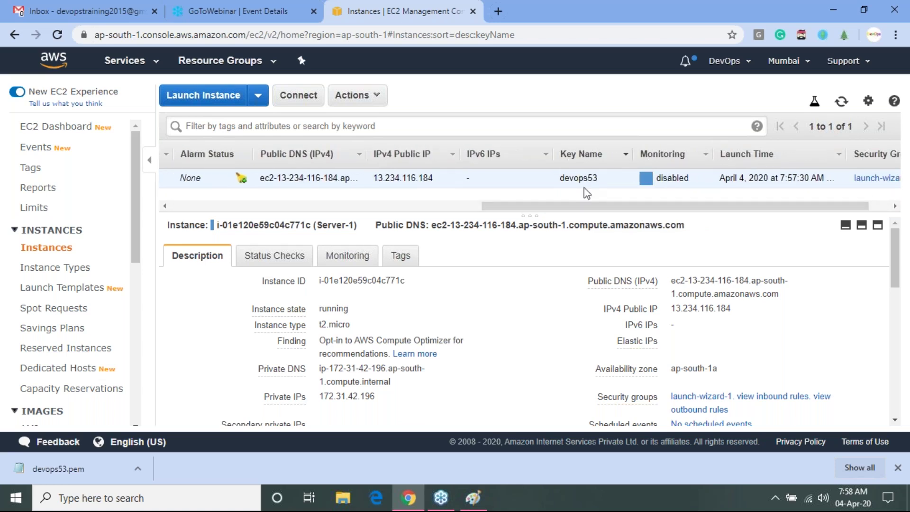
pyautogui.moveTo(569, 177); pyautogui.dragTo(578, 178)
pyautogui.moveTo(671, 181); pyautogui.dragTo(690, 180)
pyautogui.moveTo(728, 207); pyautogui.dragTo(773, 207)
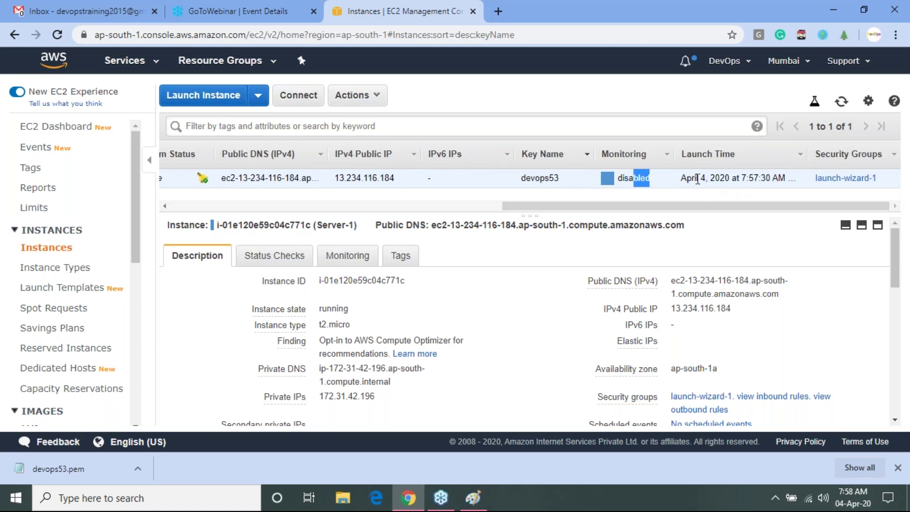
pyautogui.moveTo(699, 179); pyautogui.dragTo(775, 181)
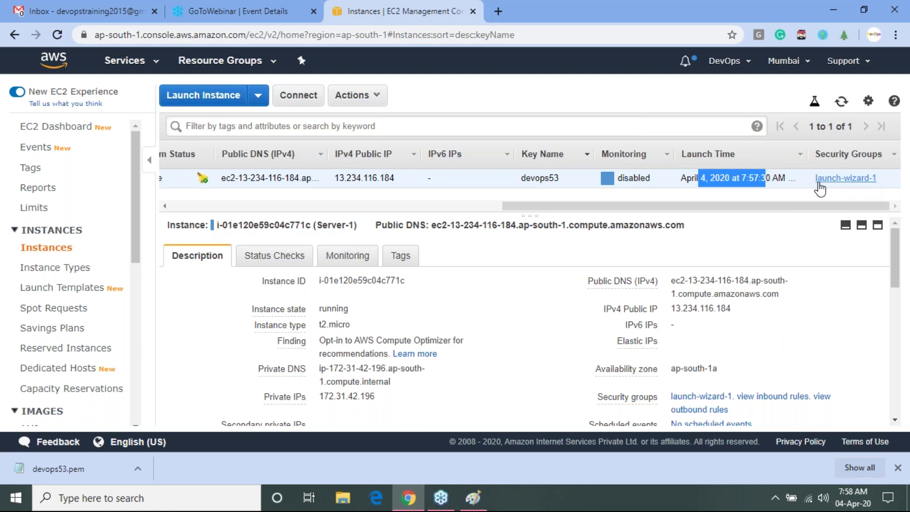
pyautogui.moveTo(784, 205); pyautogui.dragTo(144, 219)
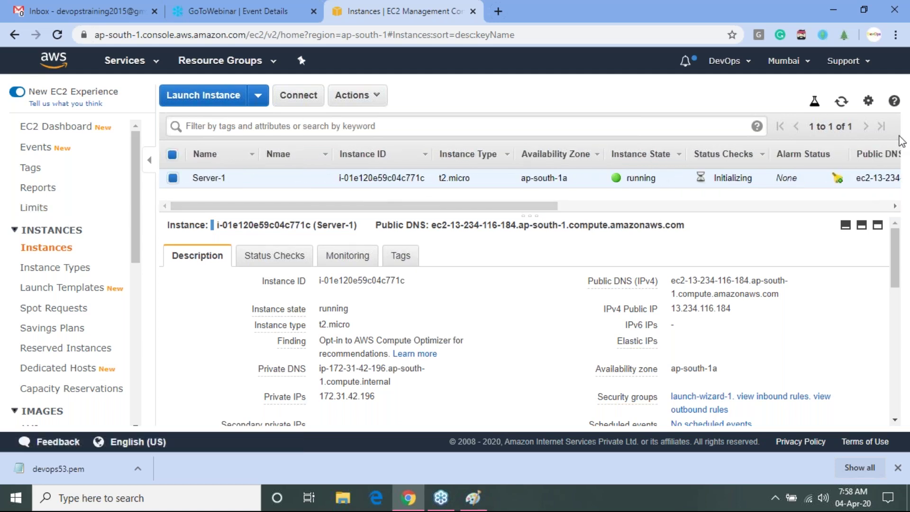
pyautogui.hscroll(10, 529, 178)
pyautogui.click(841, 102)
pyautogui.click(835, 7)
# - Refresh the desktop and launch PuTTY from its desktop icon
pyautogui.rightClick(624, 129)
pyautogui.click(663, 187)
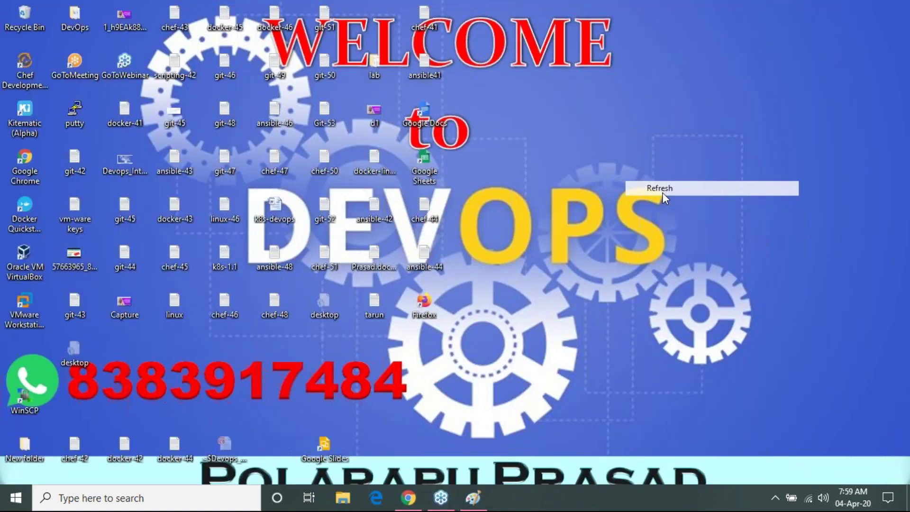
pyautogui.doubleClick(76, 114)
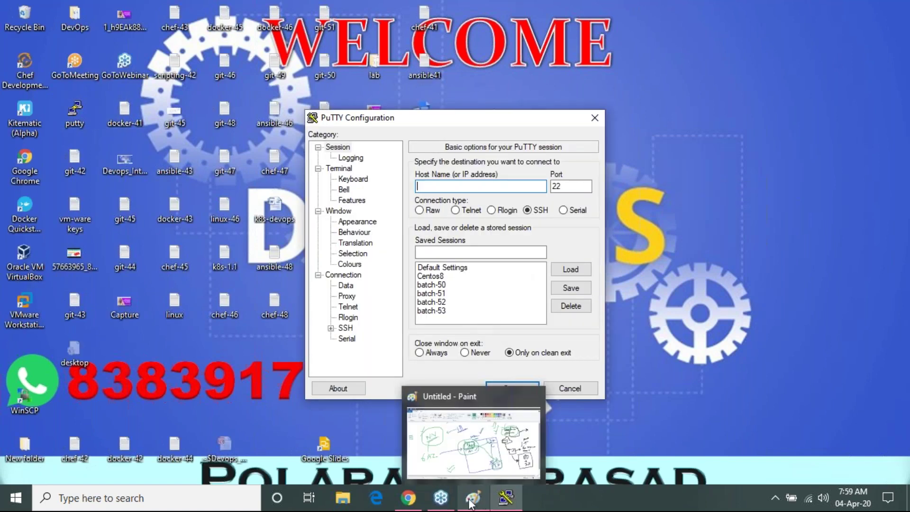
# - Copy the instance's public IP 13.234.116.184 and paste it as PuTTY's host name
pyautogui.click(409, 500)
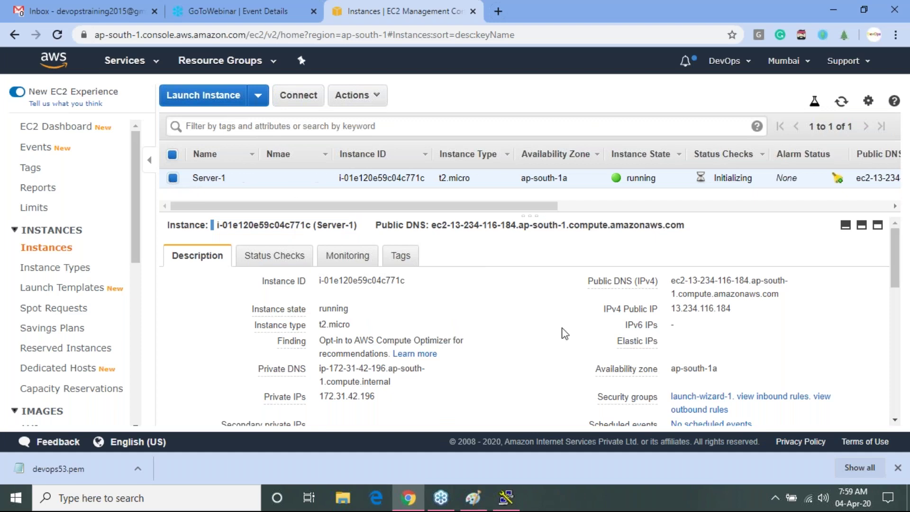
pyautogui.click(742, 310)
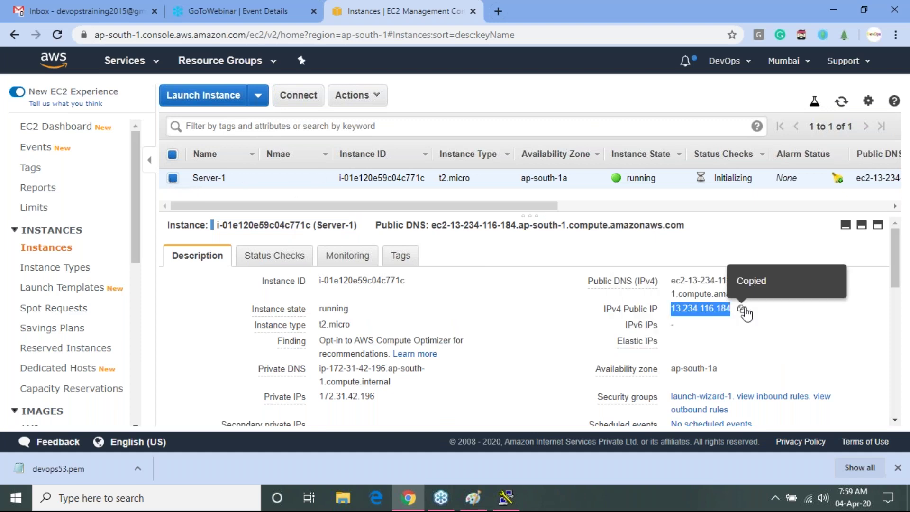
pyautogui.click(511, 500)
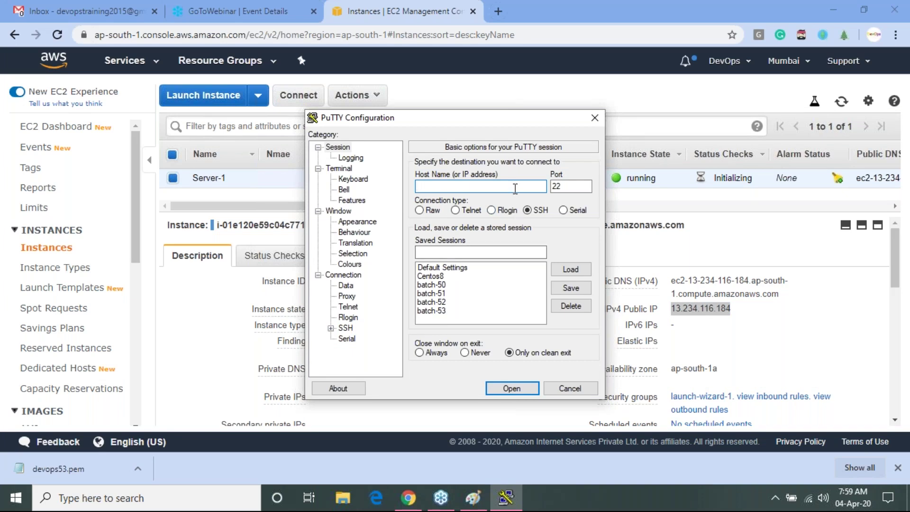
pyautogui.hotkey('ctrl', 'v')
# - Connect to 13.234.116.184 as ec2-user, dismiss the authentication failure, and close PuTTY
pyautogui.click(511, 387)
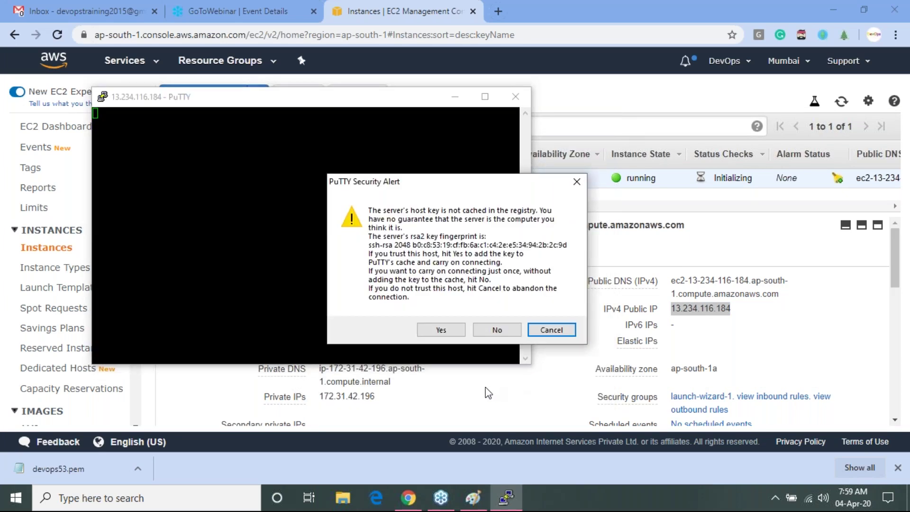
pyautogui.click(441, 331)
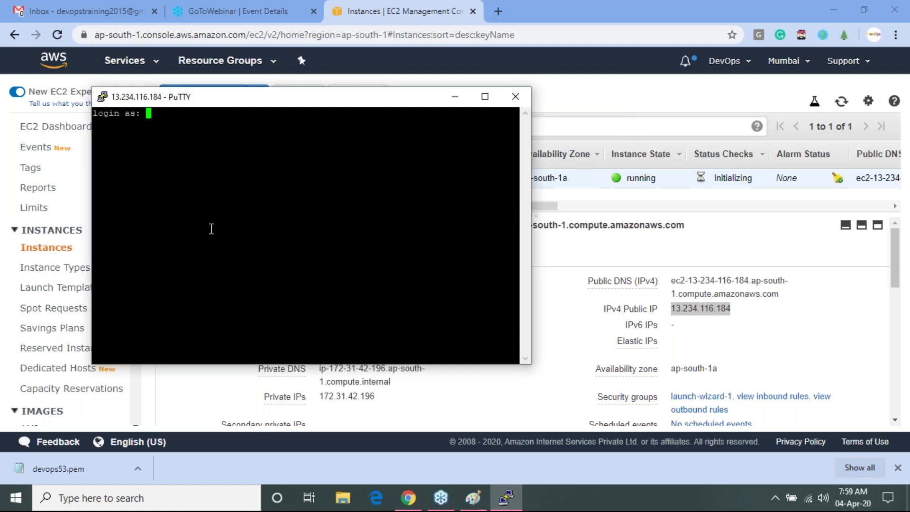
pyautogui.write('ec2-user')
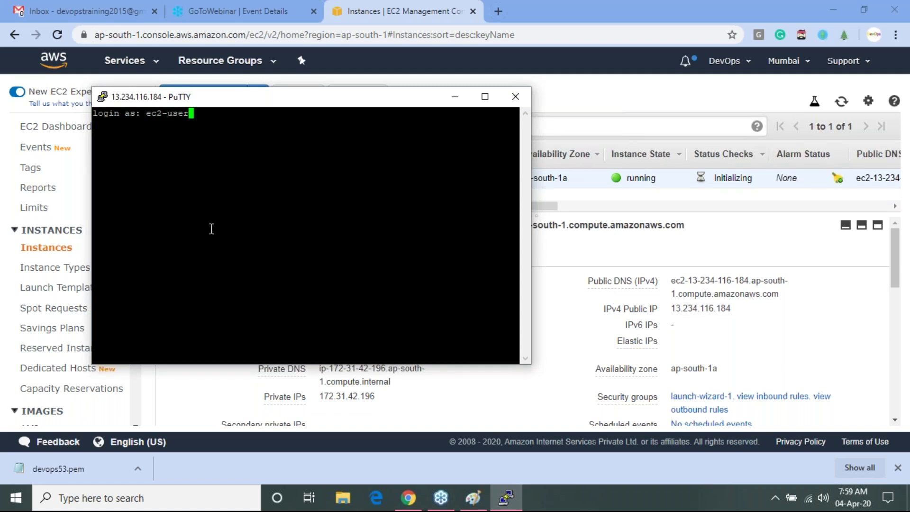
pyautogui.press('Return')
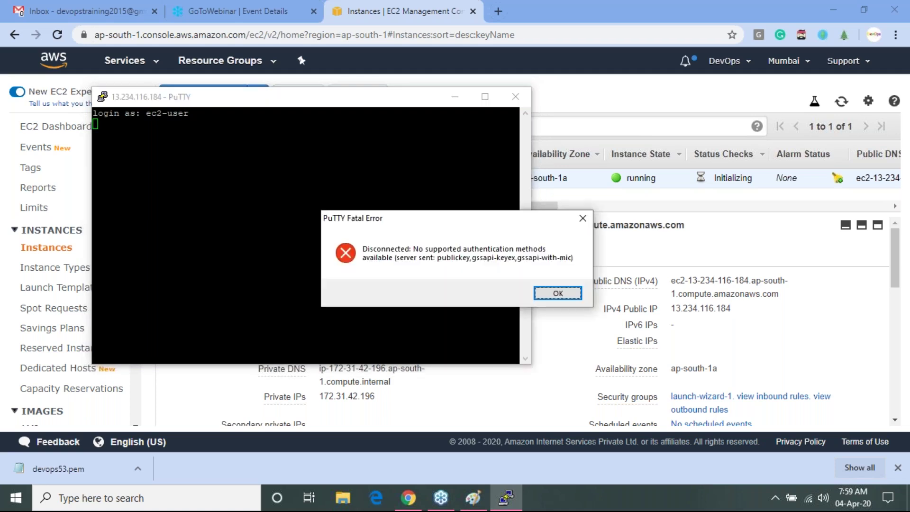
pyautogui.press('Return')
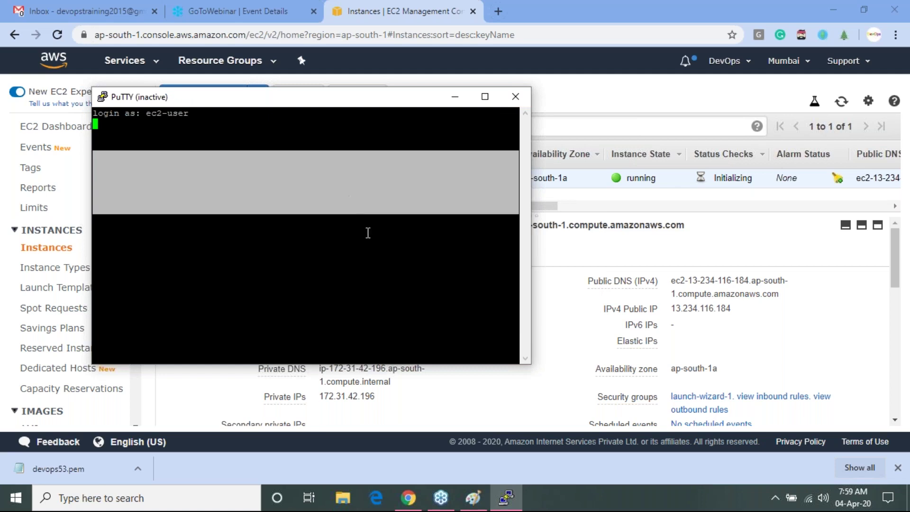
pyautogui.click(511, 98)
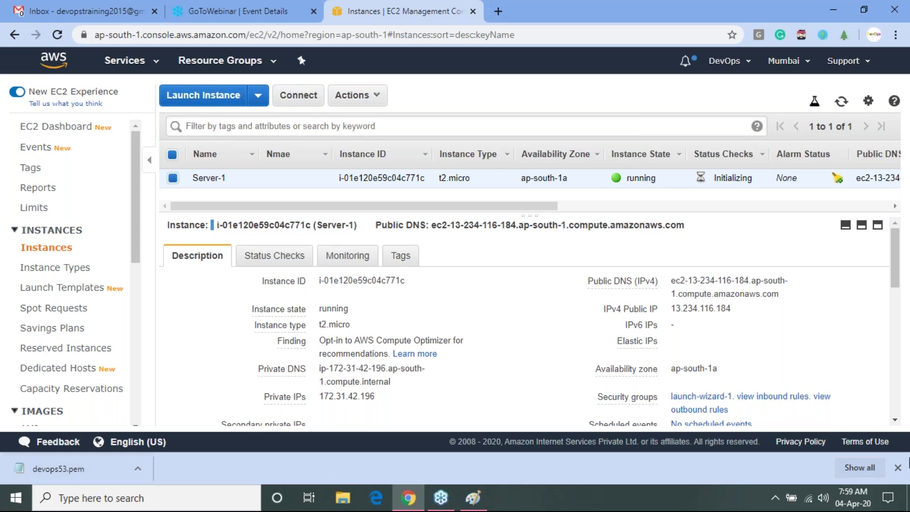
# - Open devops53.pem from Chrome's downloads list and review the RSA private key in Notepad
pyautogui.click(870, 468)
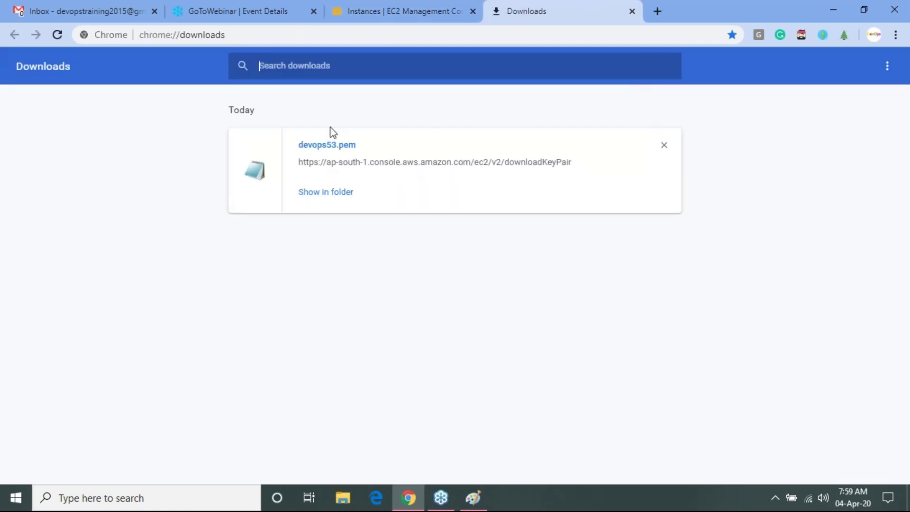
pyautogui.click(331, 148)
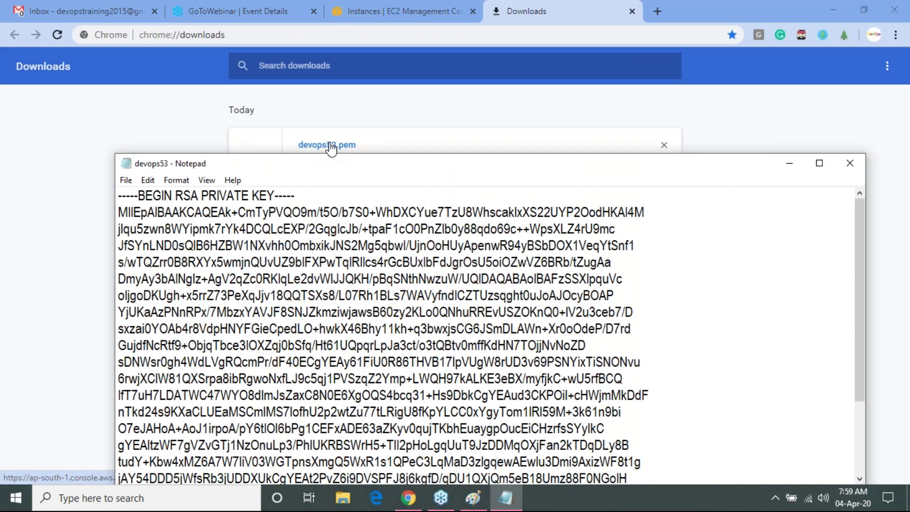
pyautogui.moveTo(861, 247); pyautogui.dragTo(862, 278)
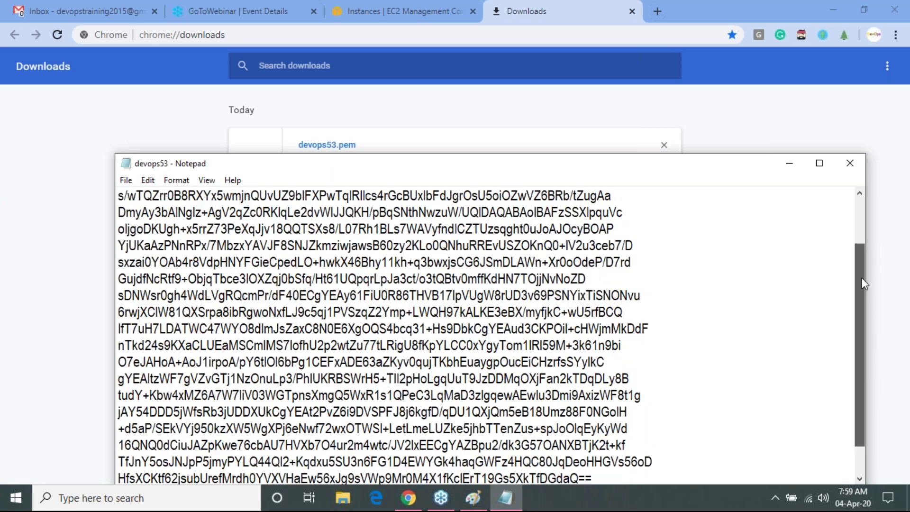
pyautogui.hotkey('alt', 'F4')
# - Remove devops53.pem from the downloads list, close the Downloads tab and minimize Chrome
pyautogui.click(664, 145)
pyautogui.click(430, 9)
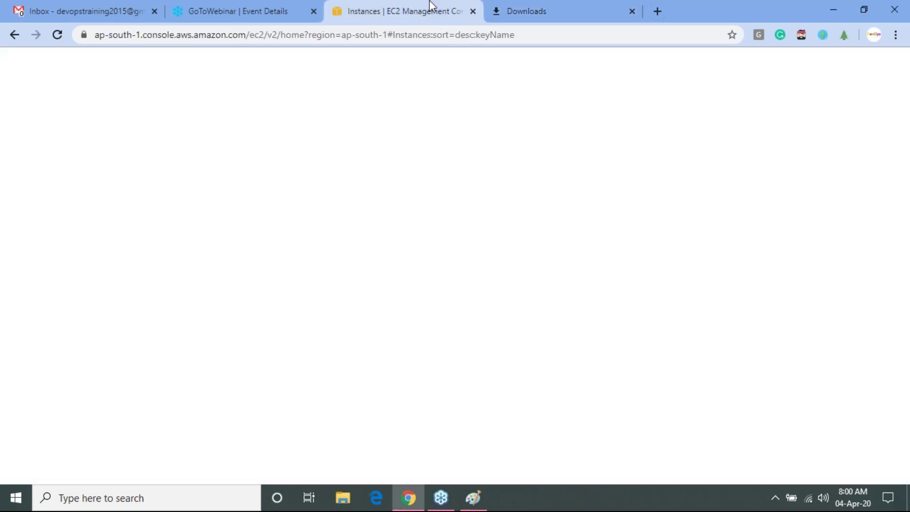
pyautogui.click(632, 11)
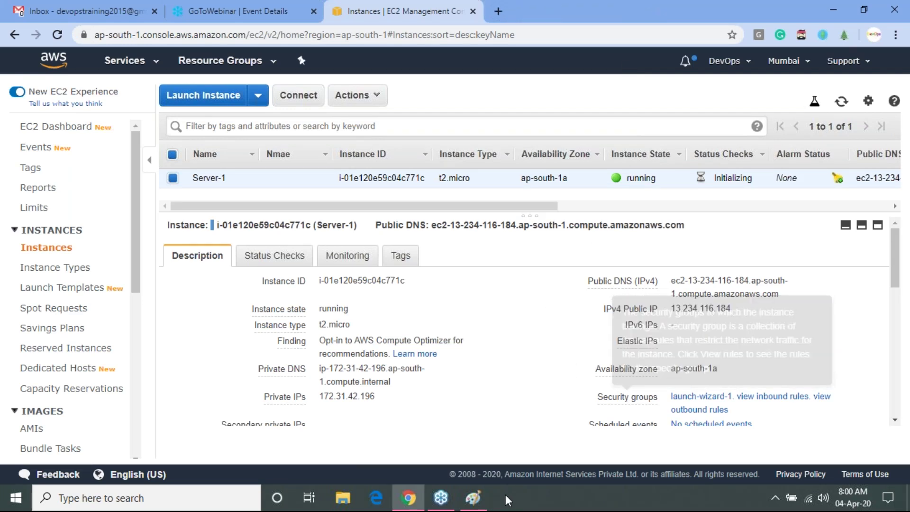
pyautogui.click(843, 7)
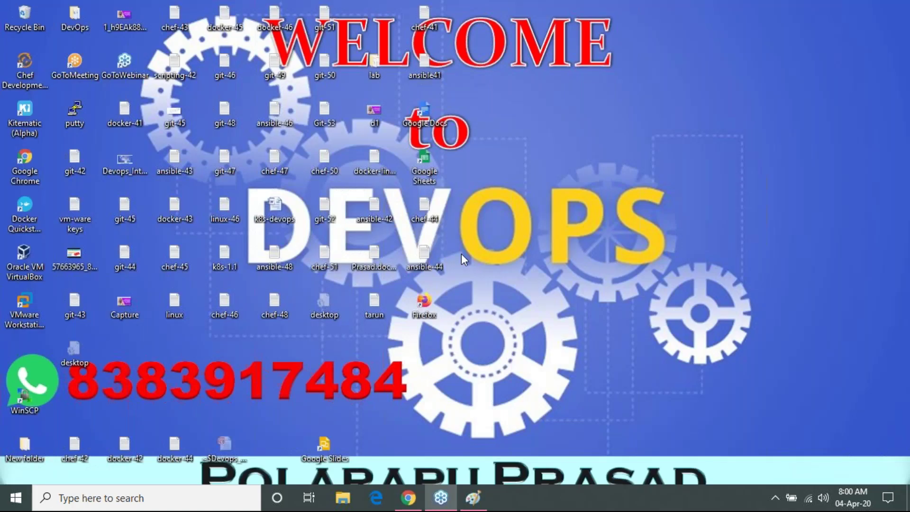
# - Locate the devops53 key file in File Explorer, moving from Downloads to F:\Batch-53
pyautogui.click(349, 499)
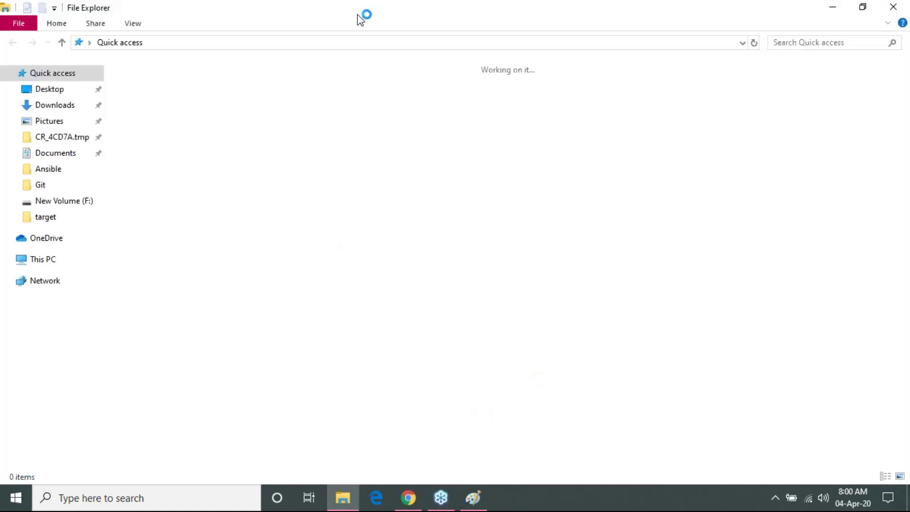
pyautogui.click(54, 104)
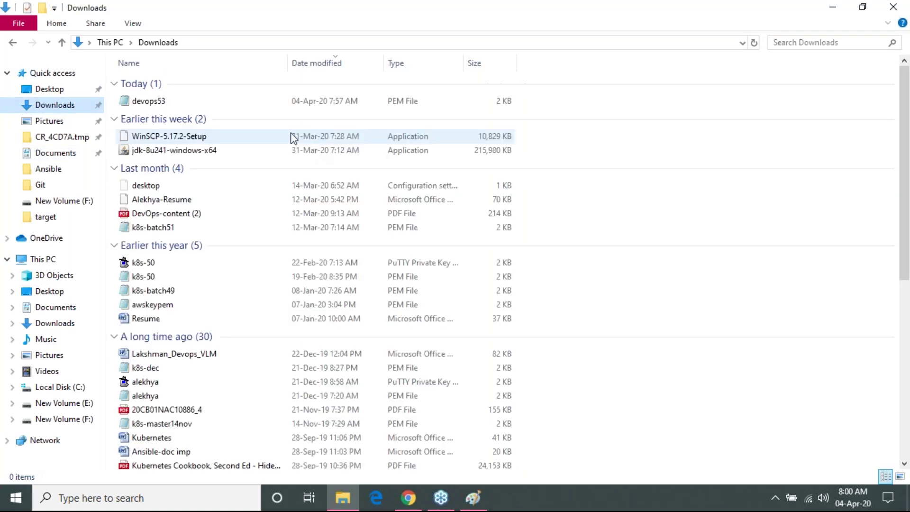
pyautogui.click(190, 104)
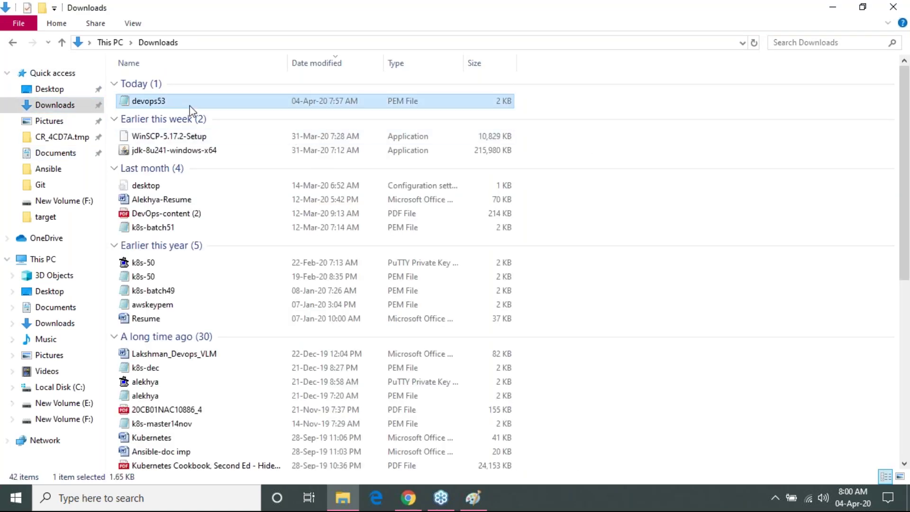
pyautogui.click(81, 418)
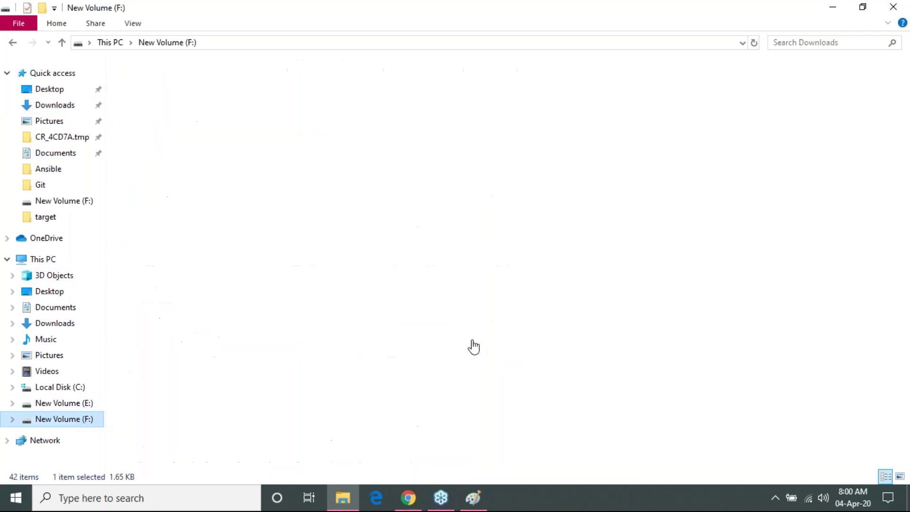
pyautogui.click(570, 95)
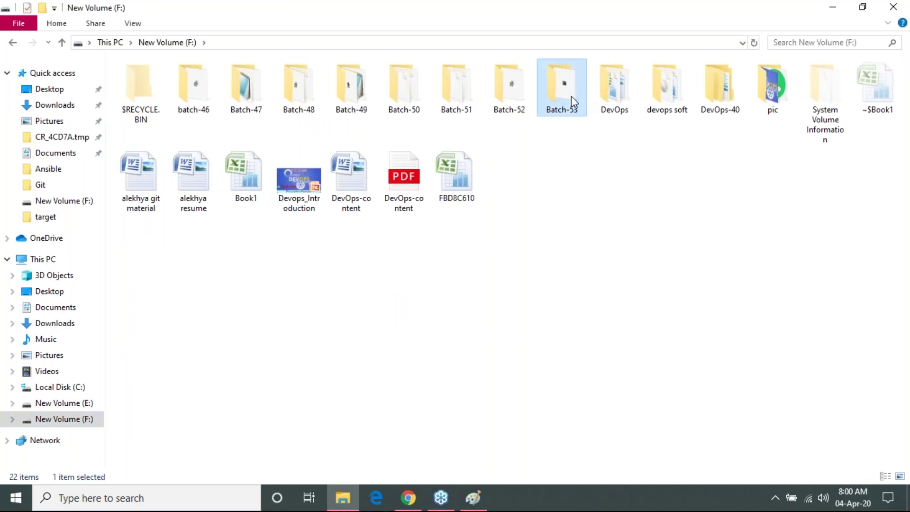
pyautogui.doubleClick(570, 96)
pyautogui.click(257, 168)
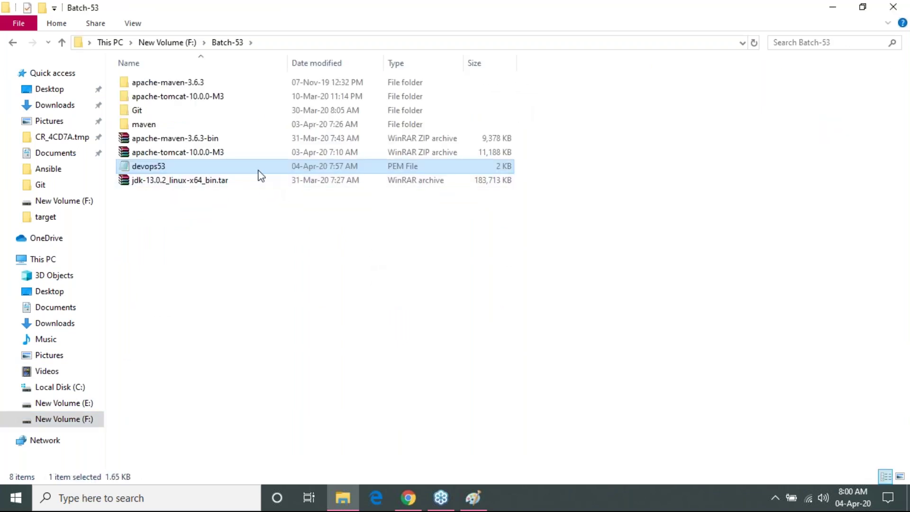
pyautogui.click(424, 280)
pyautogui.click(419, 171)
pyautogui.press('super+s')
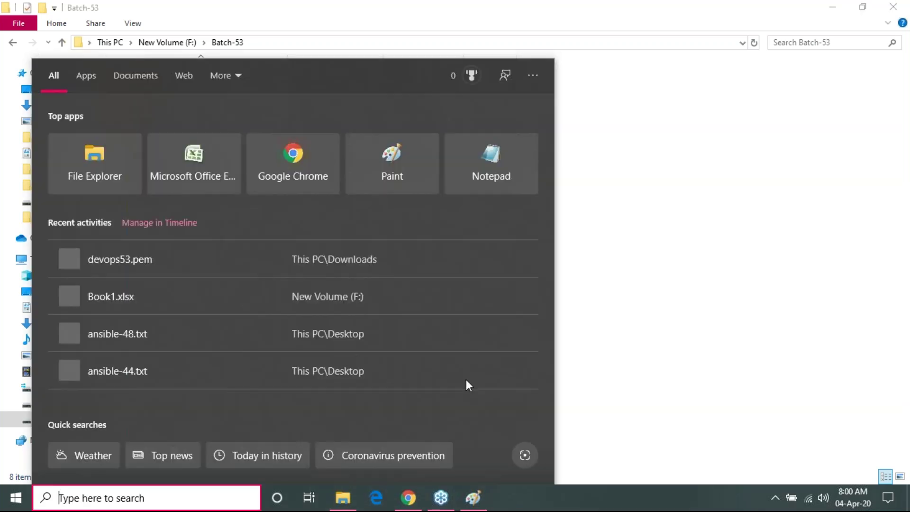
# - Launch PuTTY and paste the instance's public IP 13.234.116.184 as the host name
pyautogui.write('pu')
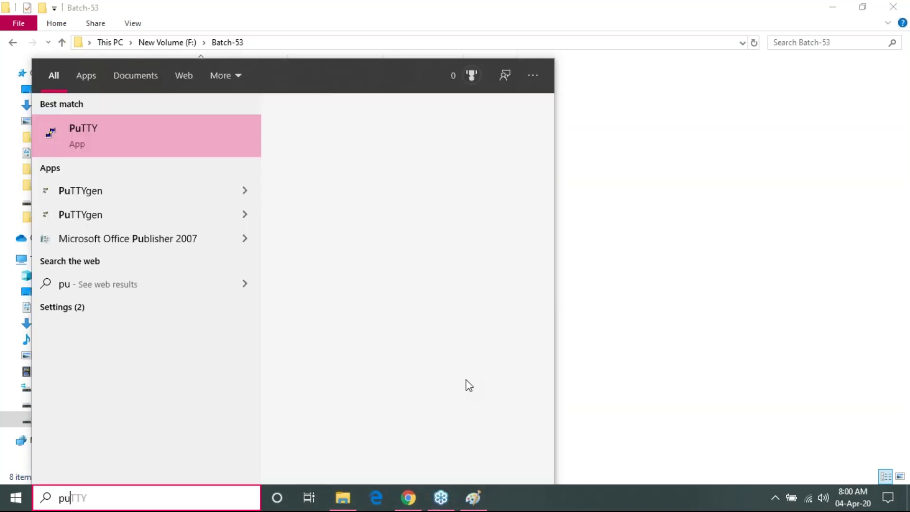
pyautogui.press('Return')
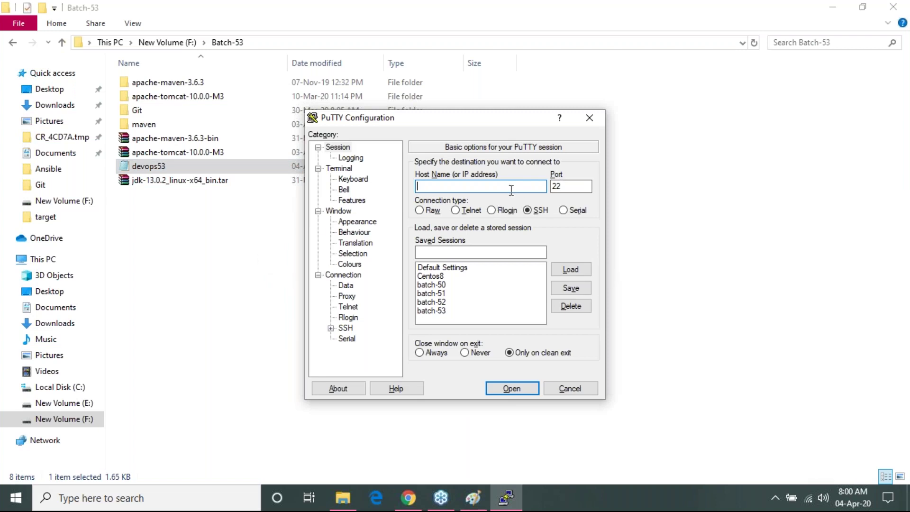
pyautogui.click(408, 497)
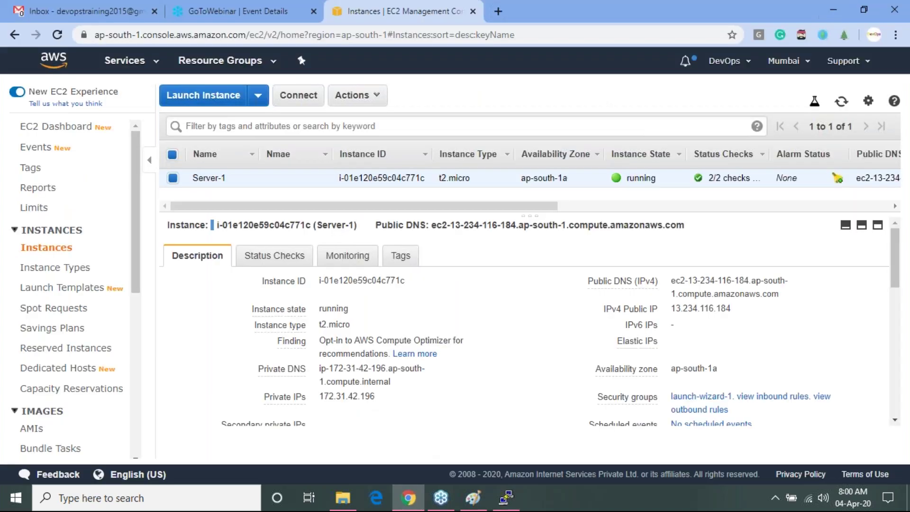
pyautogui.click(741, 309)
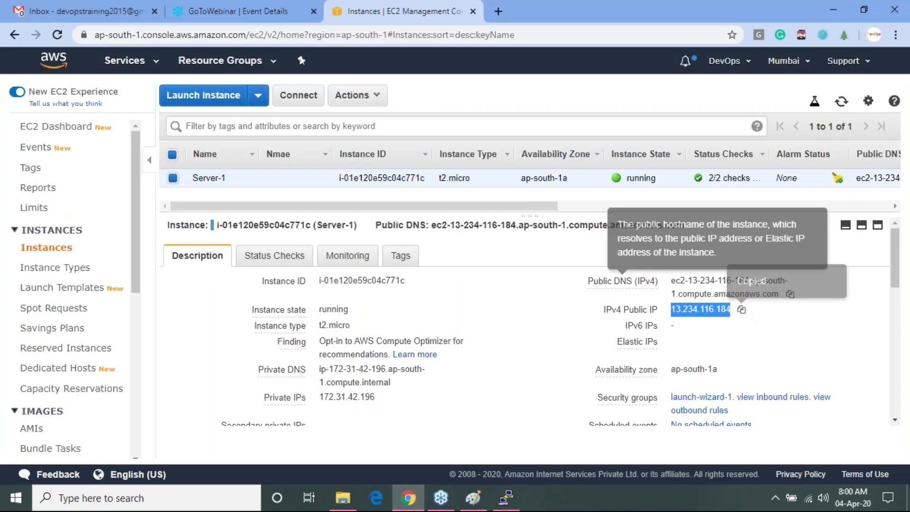
pyautogui.hotkey('alt', 'Tab')
pyautogui.hotkey('ctrl', 'v')
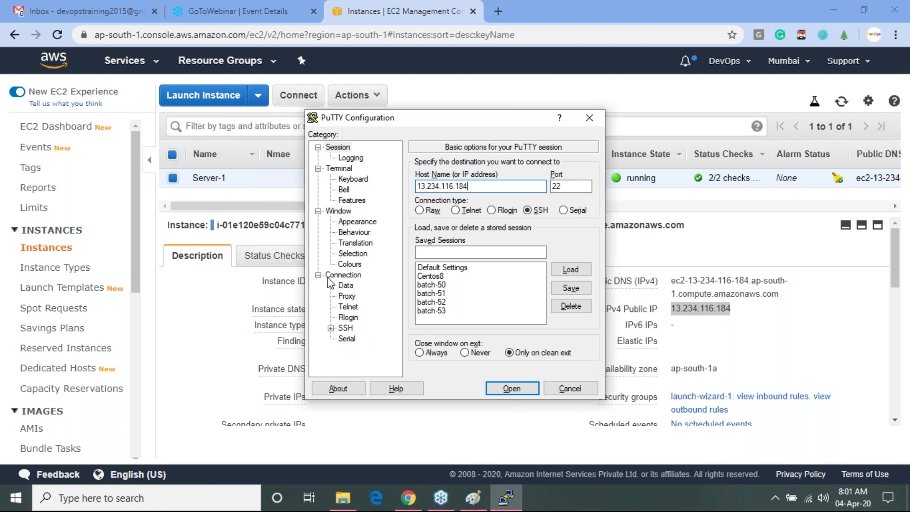
# - Set PuTTY's SSH authentication private key to F:\Batch-53\devops53.pem, showing all file types
pyautogui.click(331, 328)
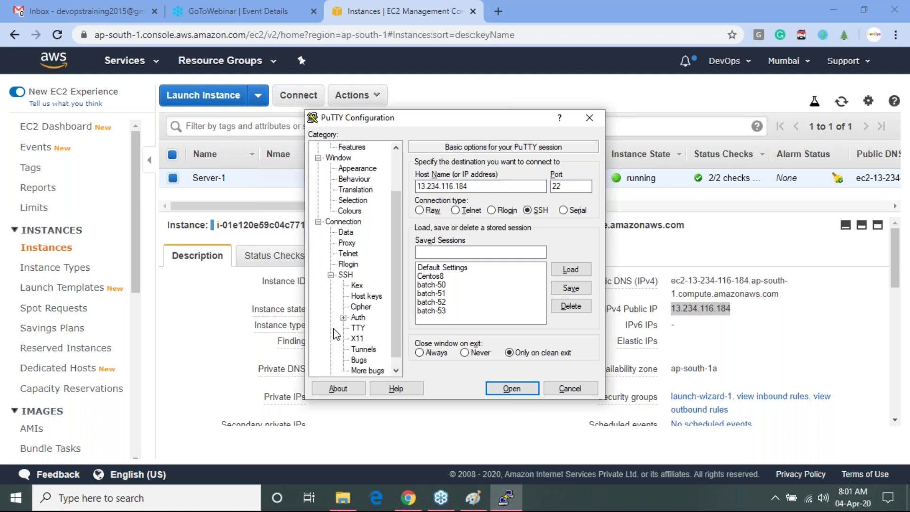
pyautogui.click(359, 318)
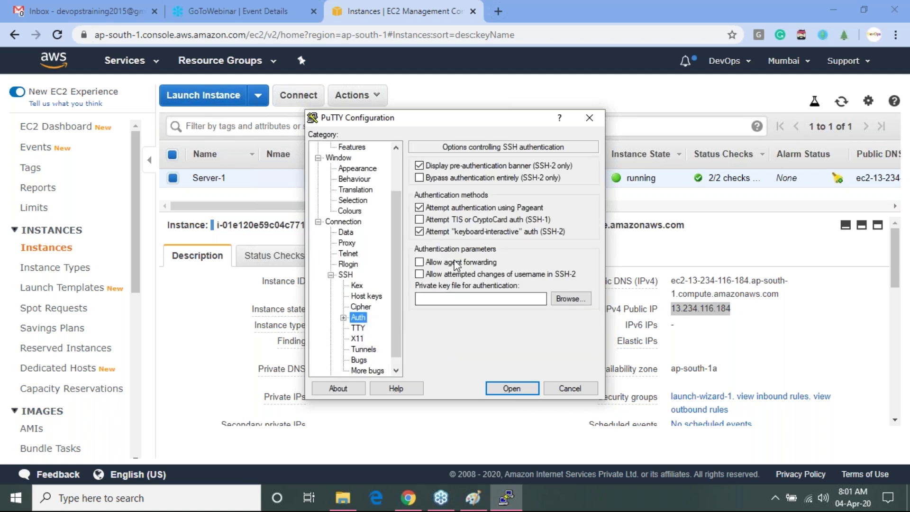
pyautogui.click(569, 298)
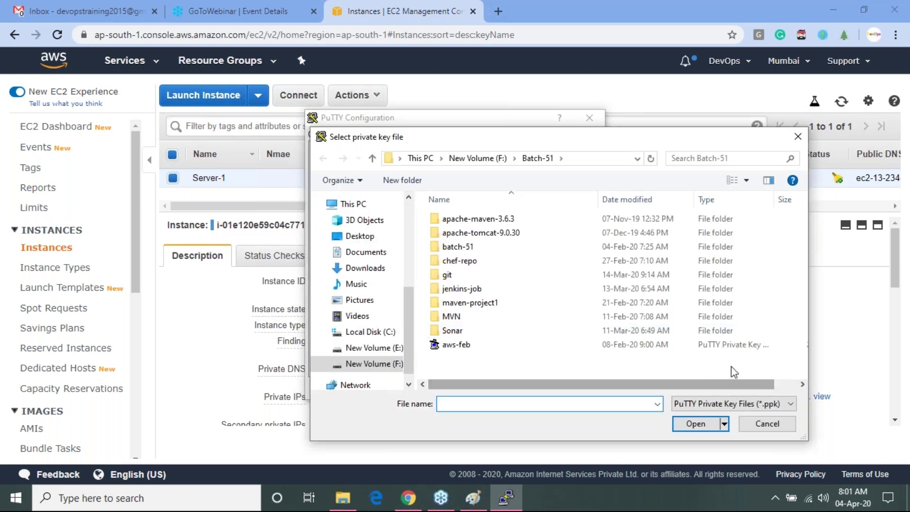
pyautogui.click(774, 405)
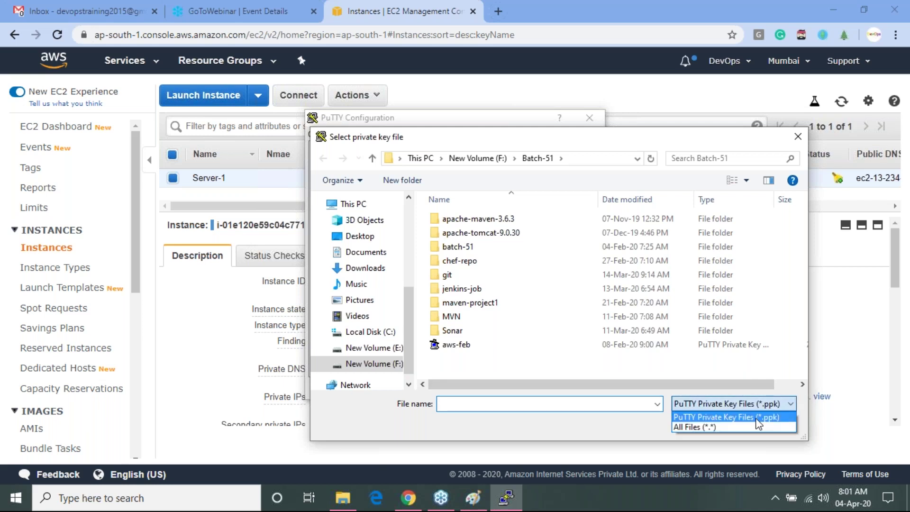
pyautogui.click(730, 427)
pyautogui.moveTo(808, 301); pyautogui.dragTo(810, 360)
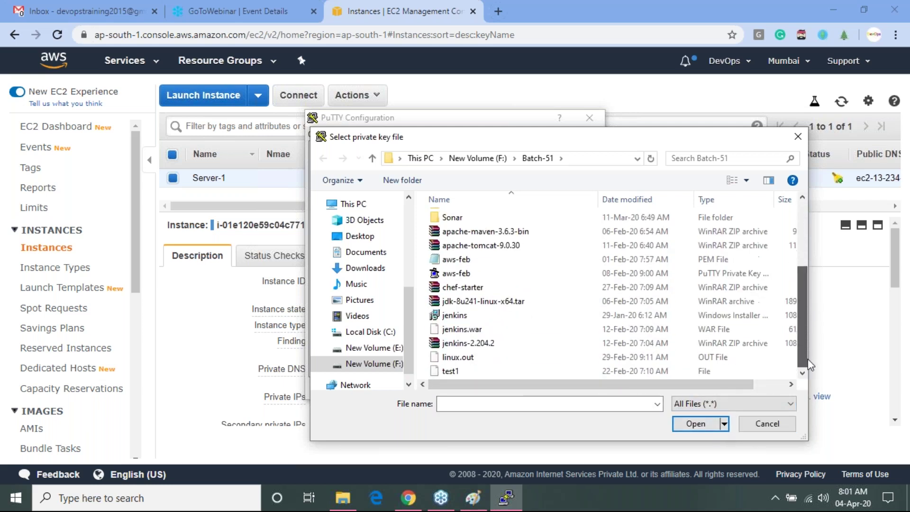
pyautogui.click(478, 157)
pyautogui.doubleClick(479, 331)
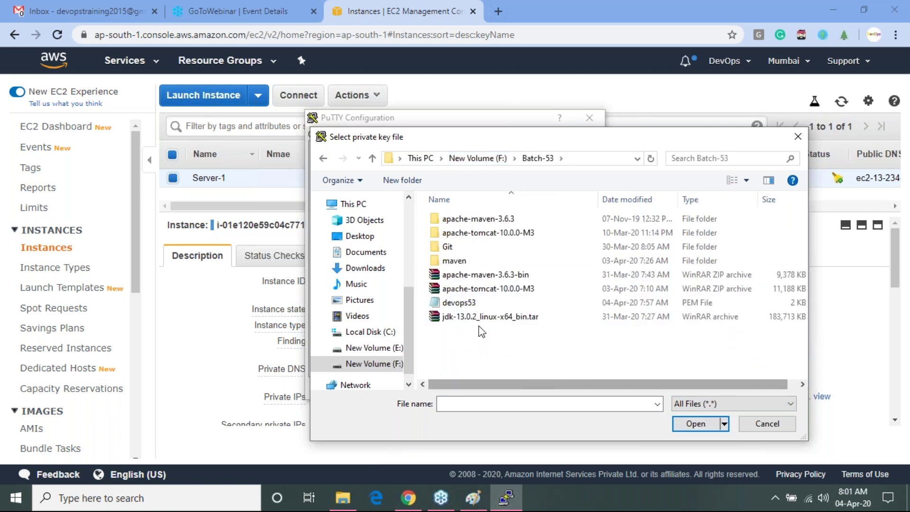
pyautogui.click(476, 304)
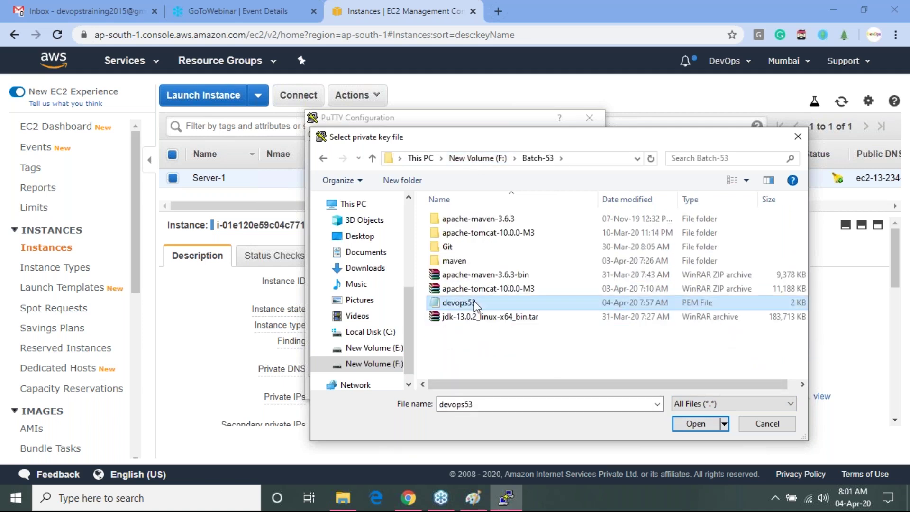
pyautogui.doubleClick(476, 303)
# - Connect to 13.234.116.184 as ec2-user, then dismiss the authentication failure and close the session
pyautogui.click(506, 390)
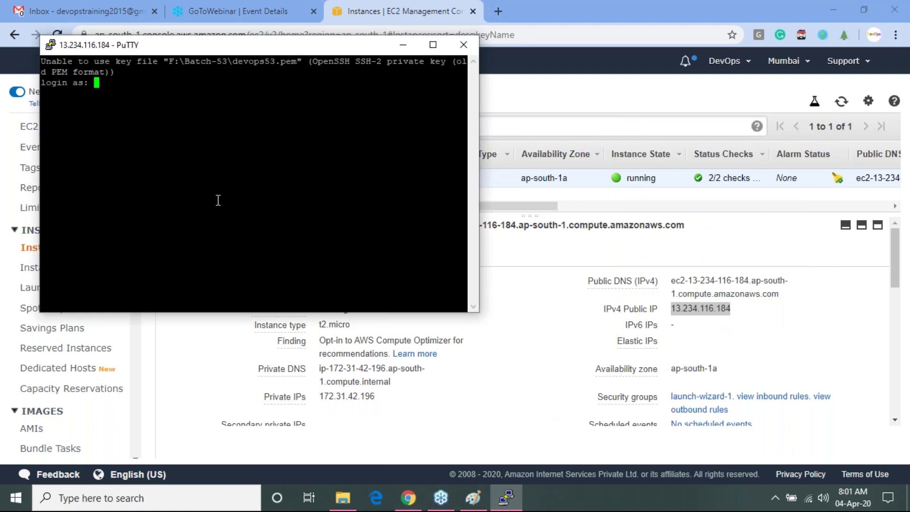
pyautogui.write('ec2-user')
pyautogui.press('Return')
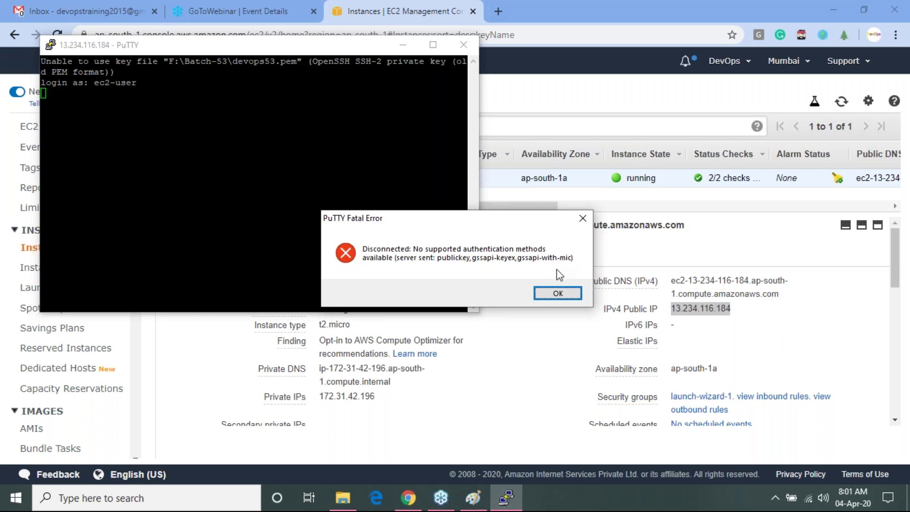
pyautogui.click(549, 289)
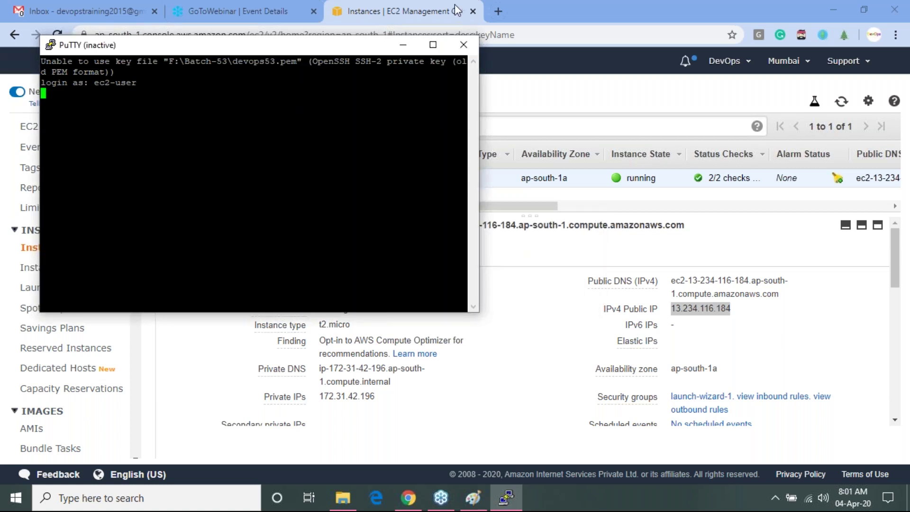
pyautogui.click(462, 45)
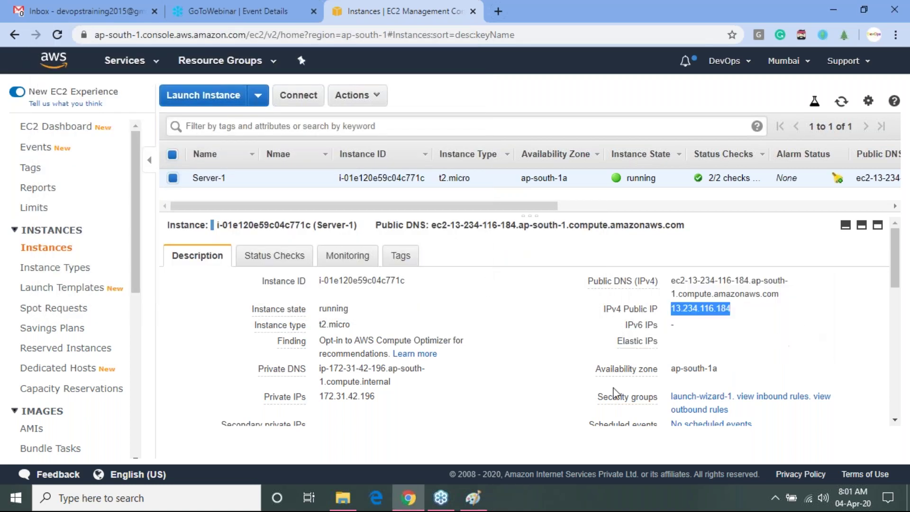
# - Select and delete the old sketch from the Paint canvas
pyautogui.click(472, 497)
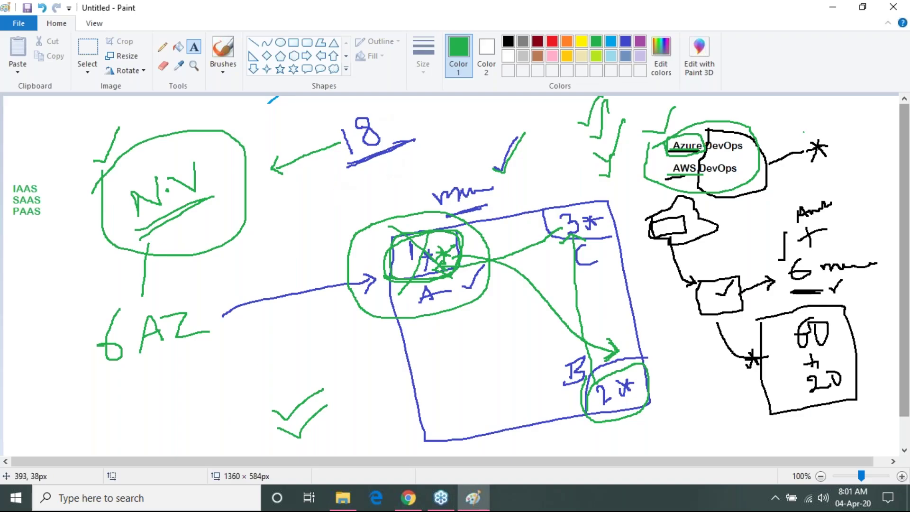
pyautogui.click(87, 53)
pyautogui.moveTo(60, 97); pyautogui.dragTo(905, 421)
pyautogui.press('Delete')
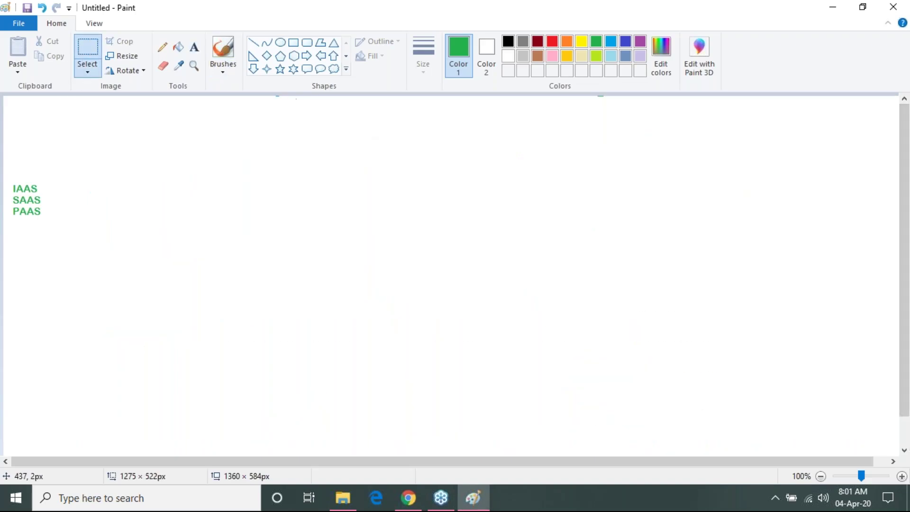
pyautogui.click(508, 42)
pyautogui.click(162, 46)
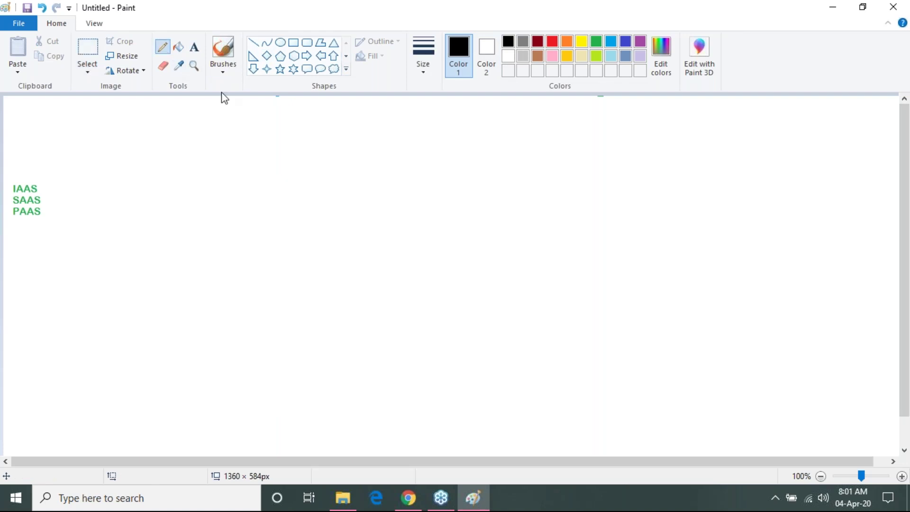
pyautogui.moveTo(248, 219); pyautogui.dragTo(392, 271)
pyautogui.hotkey('ctrl', 'z')
# - Add a .PEM text label and a handwritten arrow from .PEM to Putty
pyautogui.click(194, 47)
pyautogui.moveTo(235, 214); pyautogui.dragTo(363, 244)
pyautogui.moveTo(438, 258); pyautogui.dragTo(479, 270)
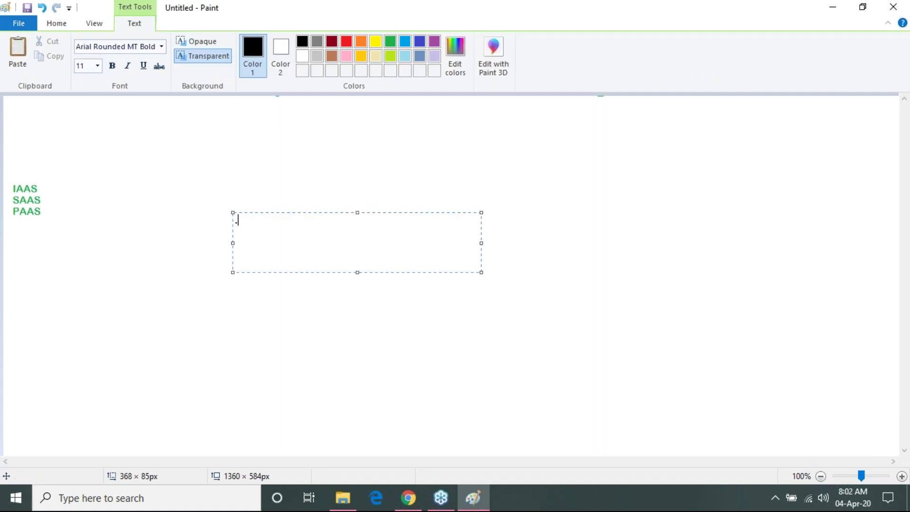
pyautogui.click(620, 218)
pyautogui.click(162, 46)
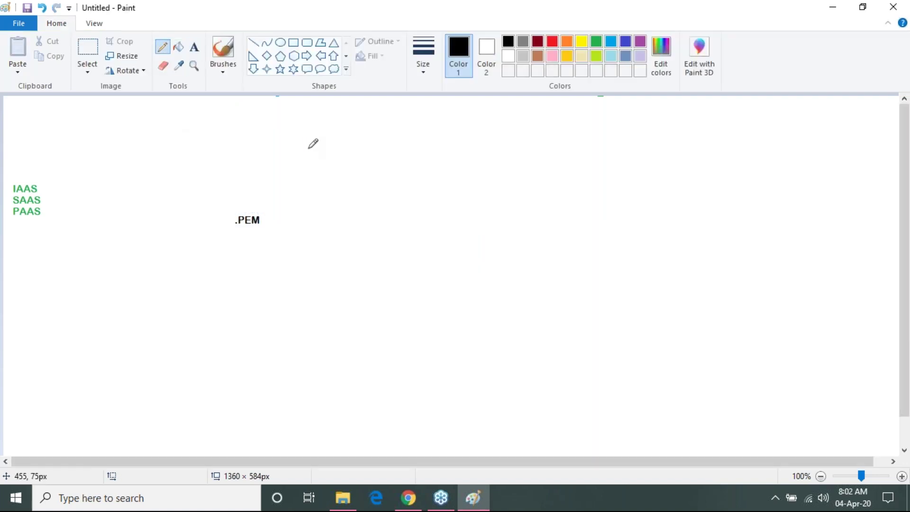
pyautogui.moveTo(347, 136)
pyautogui.mouseDown()
pyautogui.moveTo(382, 112)
pyautogui.moveTo(375, 127)
pyautogui.moveTo(392, 124)
pyautogui.moveTo(406, 145)
pyautogui.mouseUp()
pyautogui.moveTo(277, 195); pyautogui.dragTo(339, 156)
# - Cross out .PEM-to-Putty in red, then draw .PPK-to-Putty with a green tick and question mark
pyautogui.click(554, 42)
pyautogui.moveTo(280, 161)
pyautogui.mouseDown()
pyautogui.moveTo(315, 179)
pyautogui.moveTo(299, 171)
pyautogui.moveTo(299, 185)
pyautogui.mouseUp()
pyautogui.moveTo(274, 223)
pyautogui.mouseDown()
pyautogui.moveTo(463, 217)
pyautogui.moveTo(453, 231)
pyautogui.mouseUp()
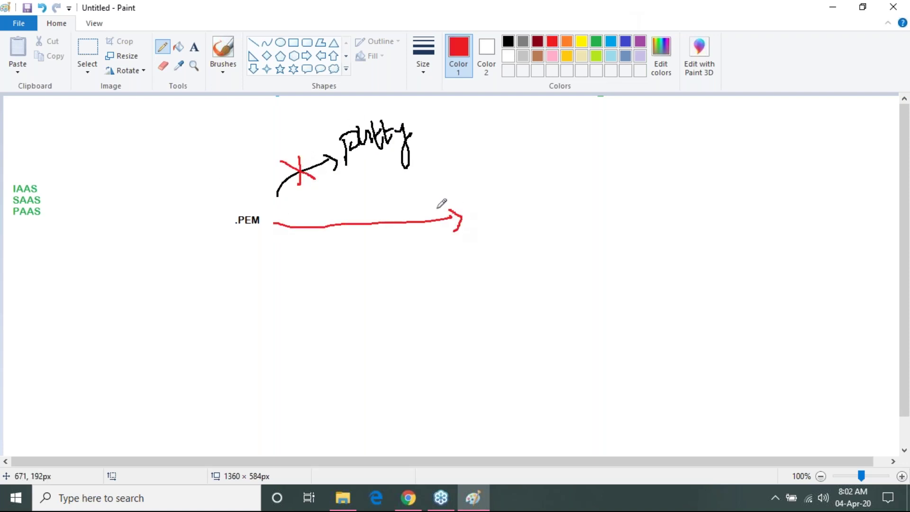
pyautogui.click(508, 42)
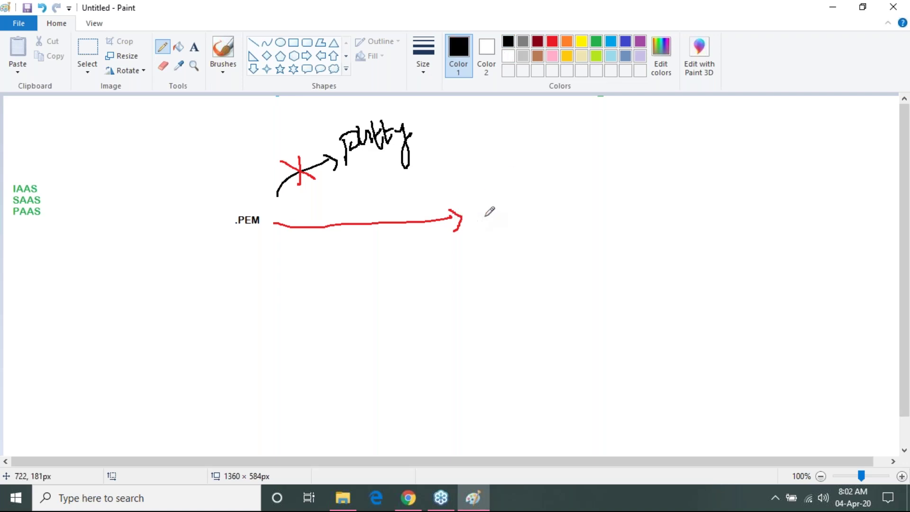
pyautogui.moveTo(492, 207)
pyautogui.mouseDown()
pyautogui.moveTo(498, 231)
pyautogui.moveTo(507, 201)
pyautogui.moveTo(498, 215)
pyautogui.moveTo(513, 214)
pyautogui.moveTo(510, 198)
pyautogui.moveTo(528, 223)
pyautogui.moveTo(531, 207)
pyautogui.moveTo(544, 209)
pyautogui.moveTo(507, 152)
pyautogui.moveTo(429, 137)
pyautogui.moveTo(444, 148)
pyautogui.mouseUp()
pyautogui.click(596, 41)
pyautogui.moveTo(498, 133)
pyautogui.mouseDown()
pyautogui.moveTo(507, 142)
pyautogui.moveTo(535, 112)
pyautogui.mouseUp()
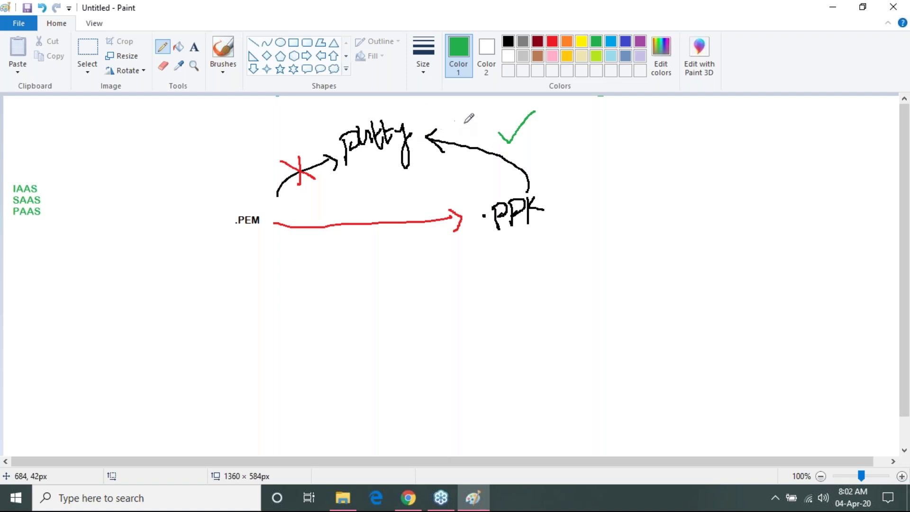
pyautogui.click(508, 42)
pyautogui.moveTo(497, 252); pyautogui.dragTo(549, 244)
pyautogui.moveTo(603, 218)
pyautogui.mouseDown()
pyautogui.moveTo(610, 199)
pyautogui.moveTo(617, 247)
pyautogui.mouseUp()
pyautogui.click(616, 254)
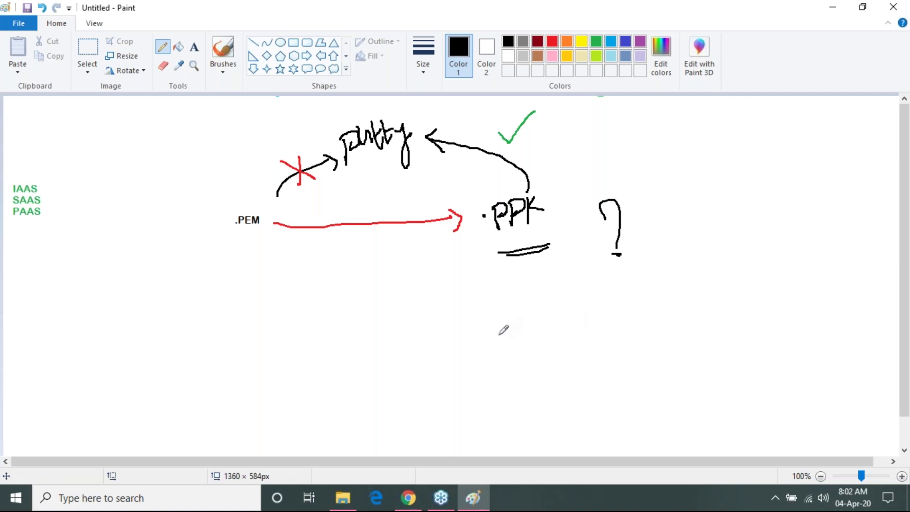
# - Add a puttygen text label below the diagram
pyautogui.click(194, 46)
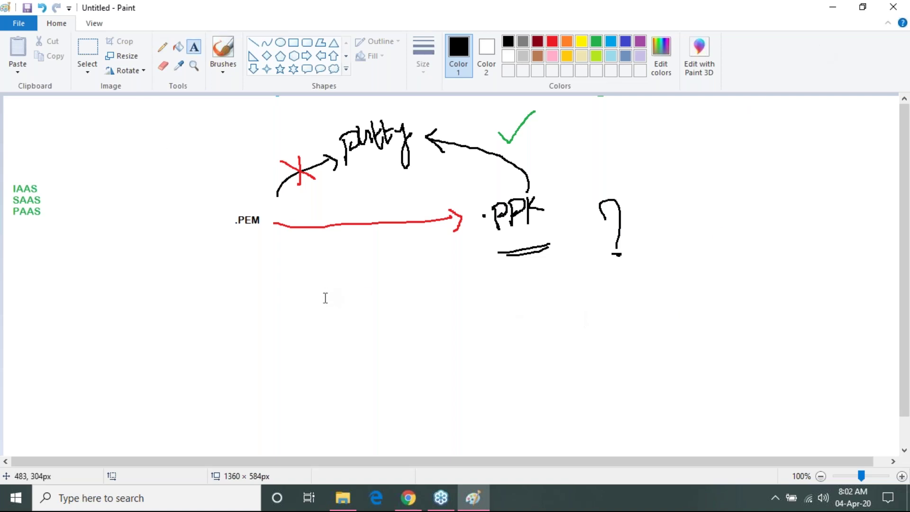
pyautogui.moveTo(341, 305); pyautogui.dragTo(663, 385)
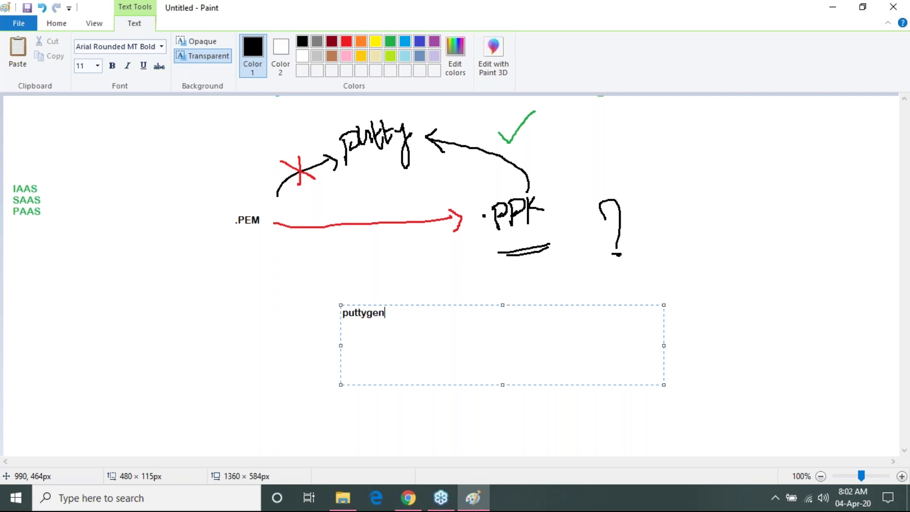
pyautogui.click(802, 290)
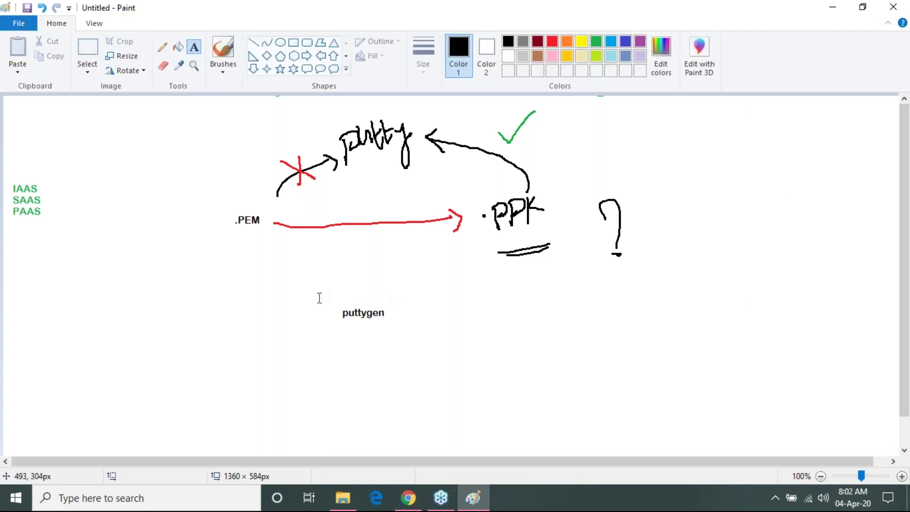
pyautogui.moveTo(223, 208); pyautogui.dragTo(707, 281)
pyautogui.click(751, 412)
# - Search Google for 'puttygen download' in a new tab and open the puttygen.com result
pyautogui.click(408, 497)
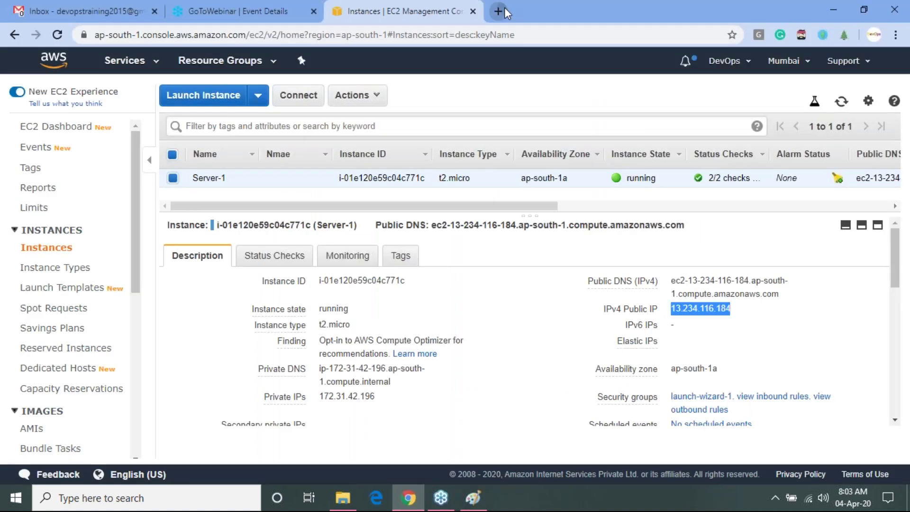
pyautogui.click(501, 7)
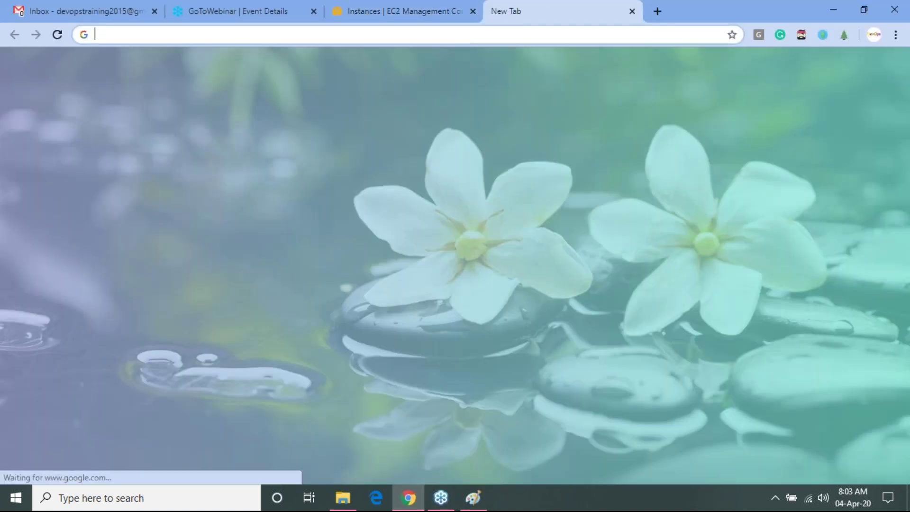
pyautogui.write('putty')
pyautogui.write('dow')
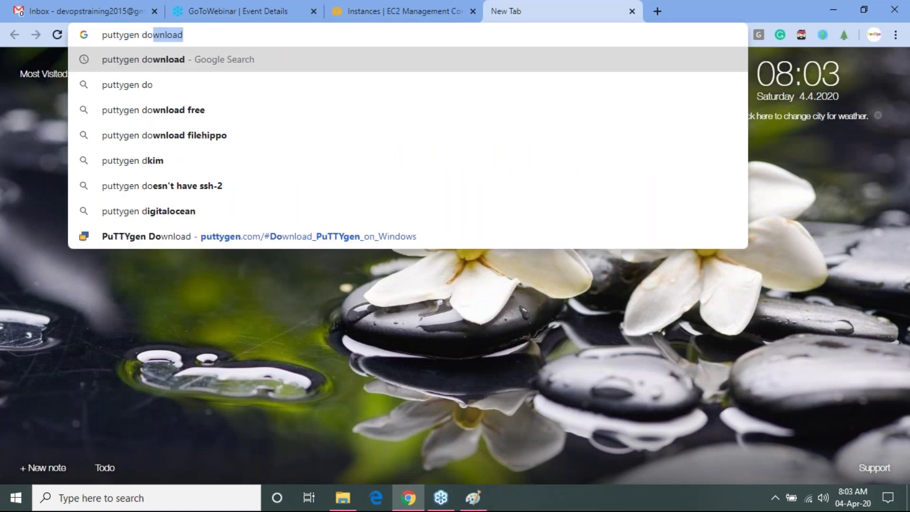
pyautogui.press('Return')
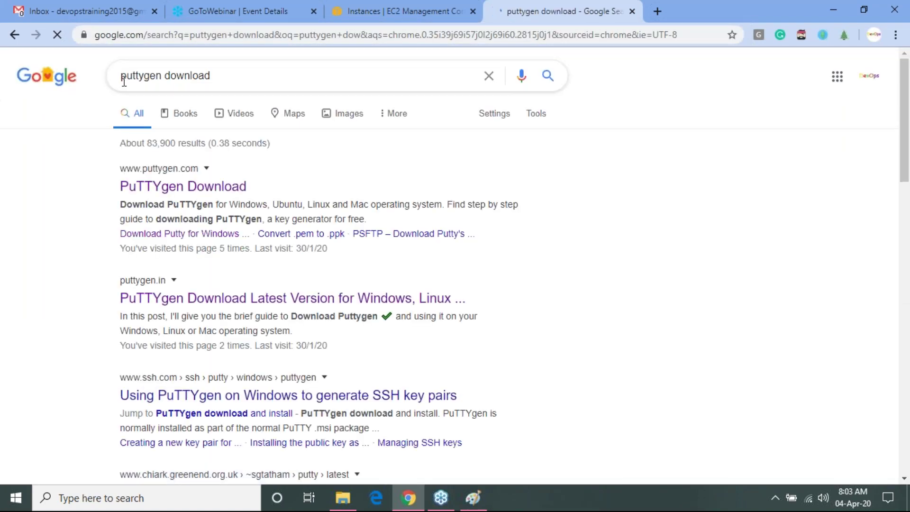
pyautogui.click(156, 182)
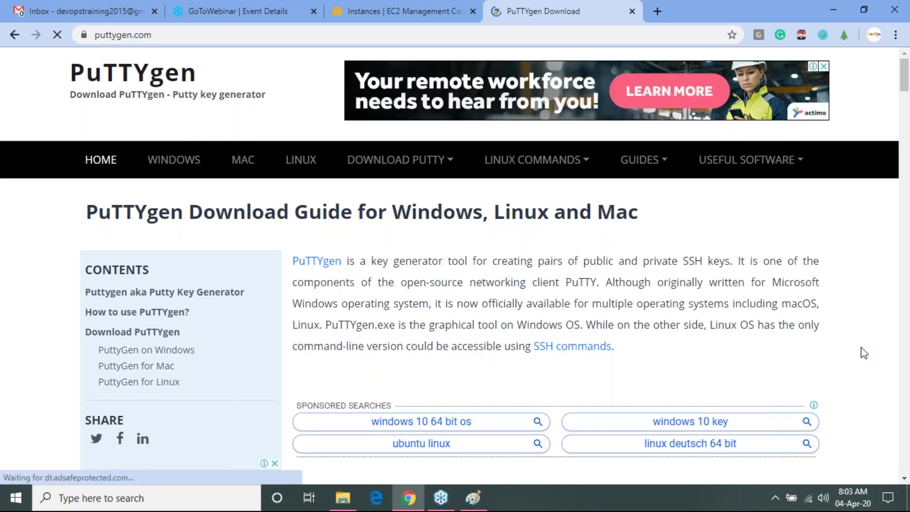
# - Scroll down to the Download PuTTY 0.73 table listing the MSI installers
pyautogui.scroll(-4, 863, 353)
pyautogui.scroll(-6, 863, 353)
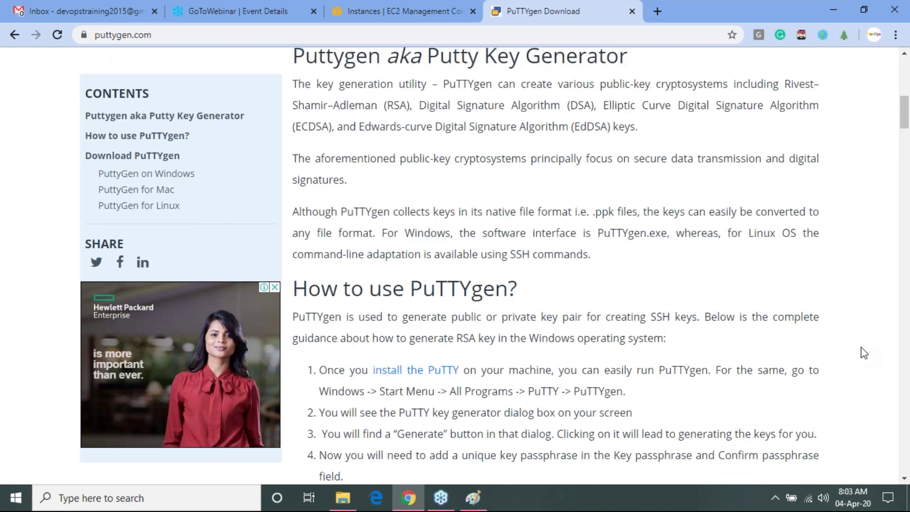
pyautogui.scroll(-3, 863, 353)
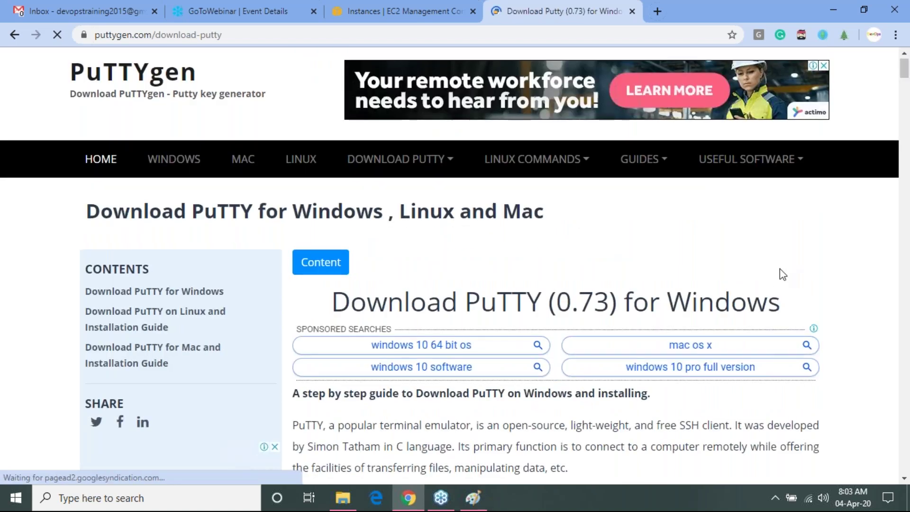
pyautogui.scroll(-7, 781, 275)
pyautogui.scroll(-5, 599, 266)
pyautogui.scroll(-5, 600, 265)
pyautogui.scroll(-10, 600, 266)
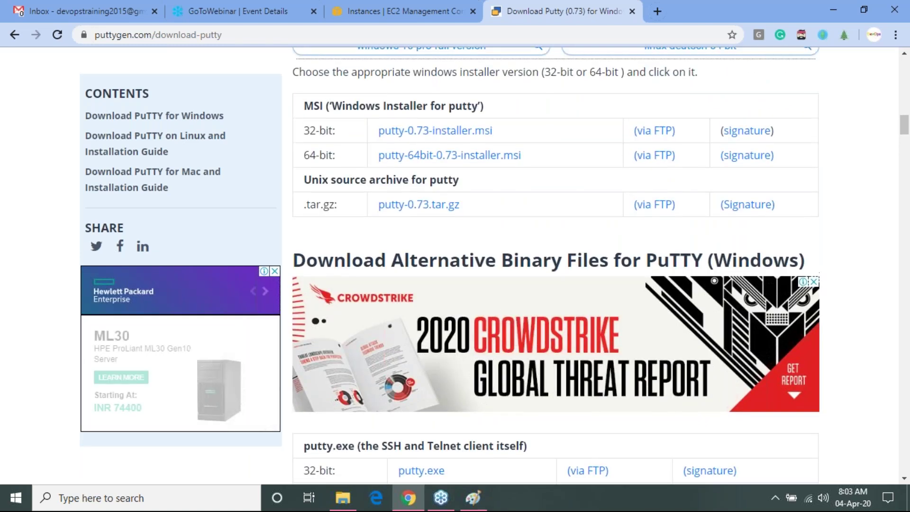
pyautogui.scroll(1, 600, 266)
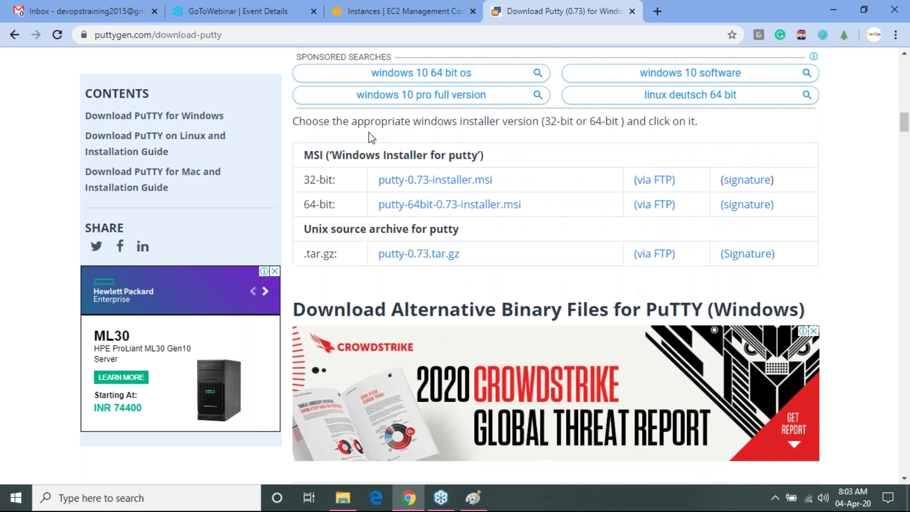
# - Download putty-64bit-0.73-installer.msi, glance at the PuTTYgen on Windows guide, and run the installer
pyautogui.click(464, 205)
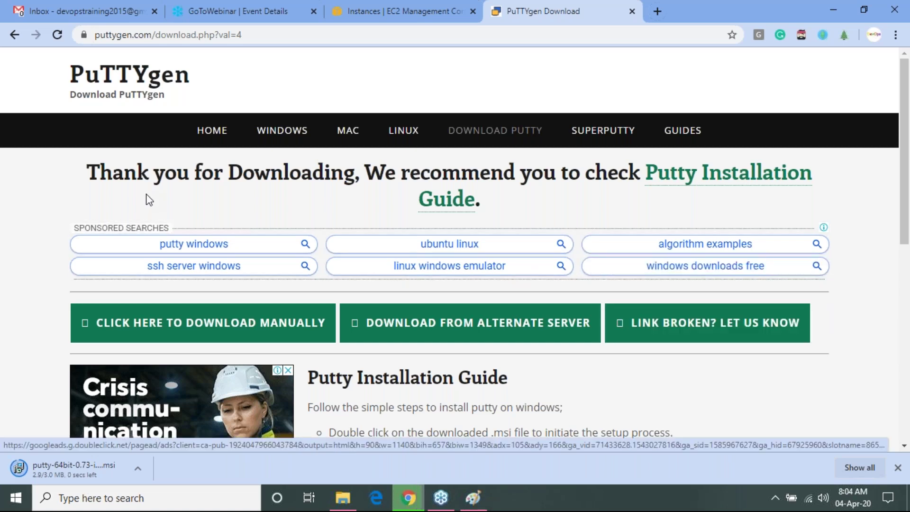
pyautogui.click(305, 138)
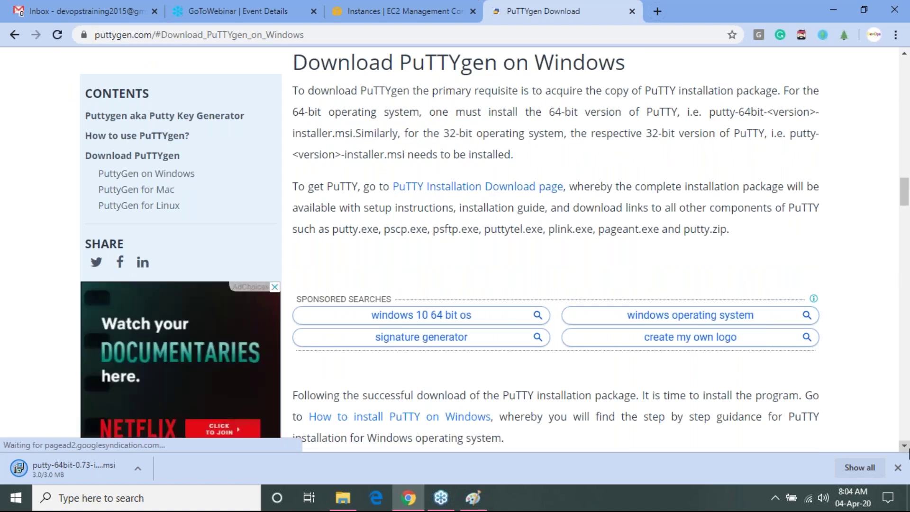
pyautogui.click(904, 446)
pyautogui.click(904, 446)
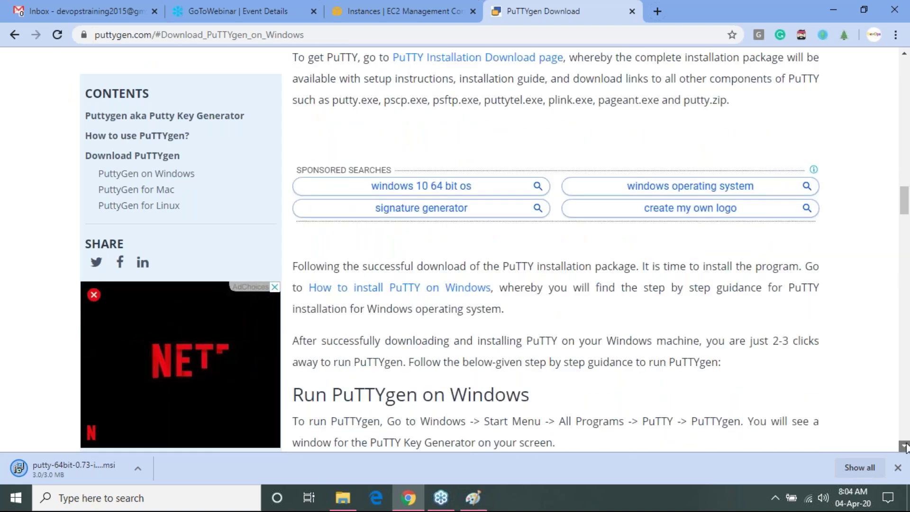
pyautogui.click(904, 446)
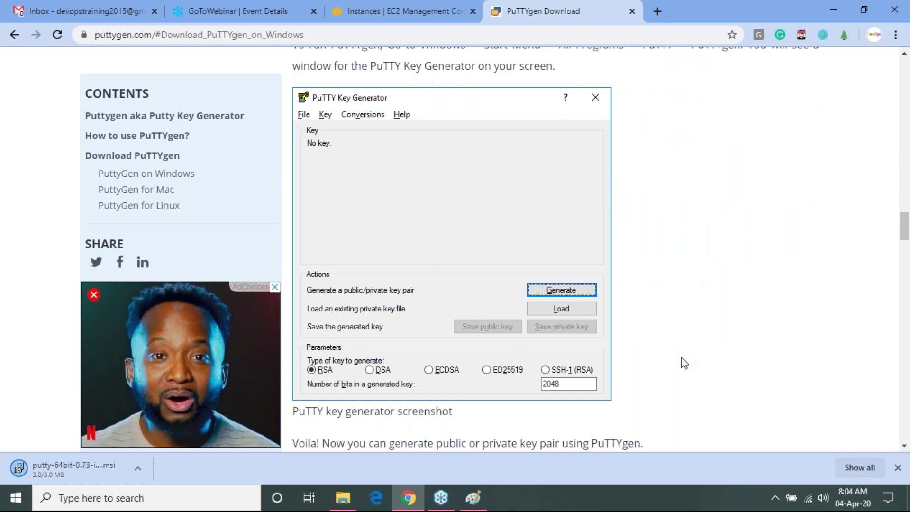
pyautogui.scroll(-10, 900, 233)
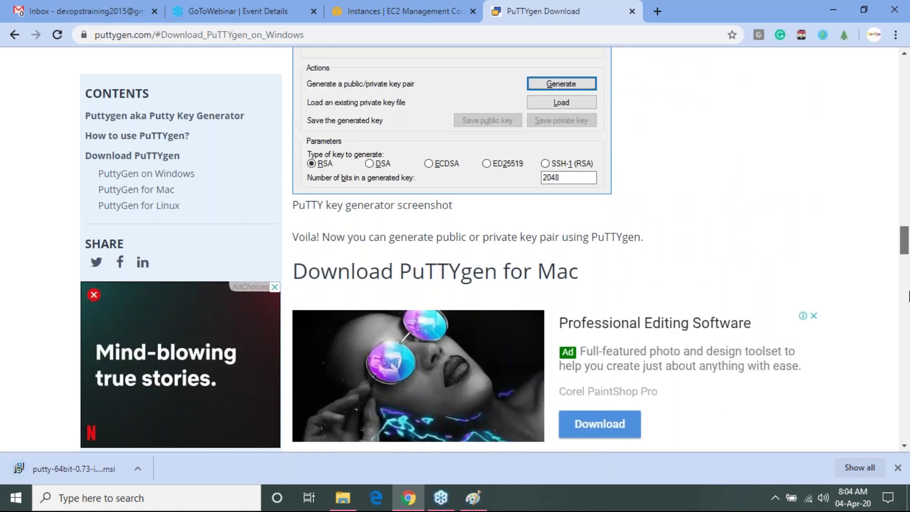
pyautogui.click(84, 471)
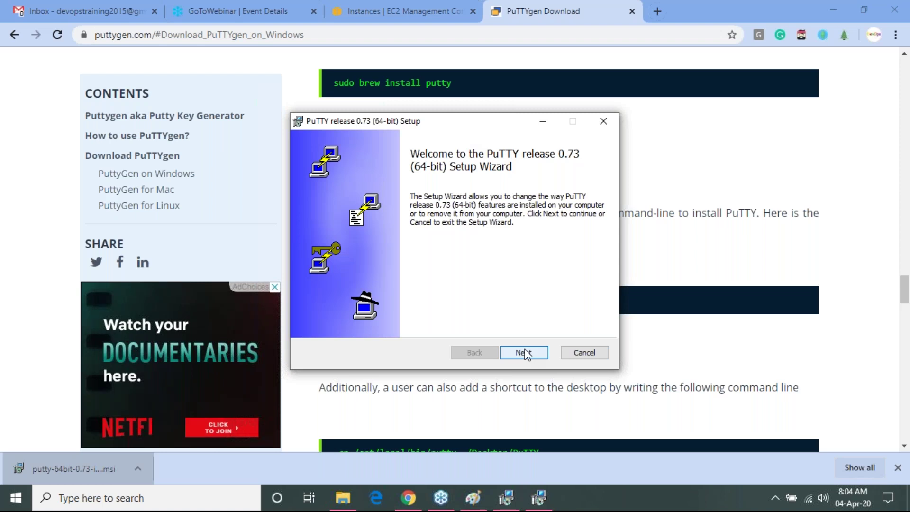
# - Repair the existing PuTTY 0.73 installation through the setup wizard
pyautogui.click(523, 352)
pyautogui.click(361, 242)
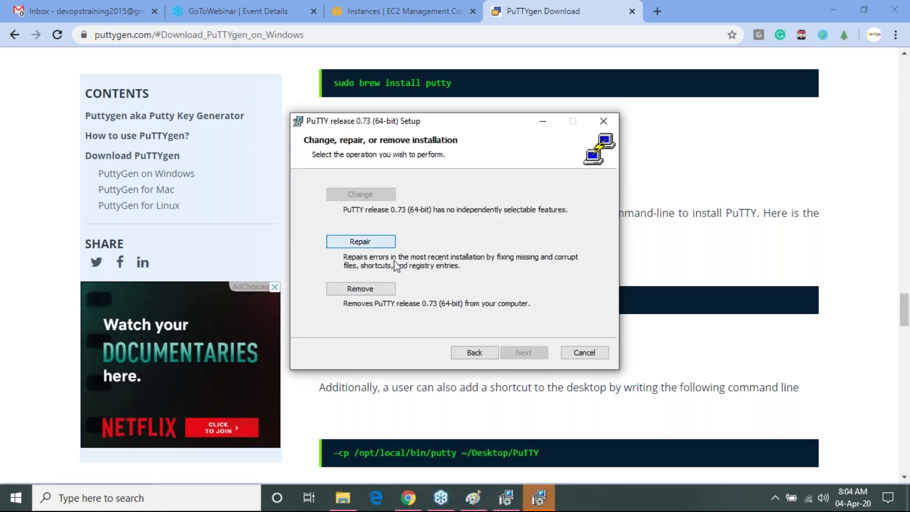
pyautogui.click(513, 355)
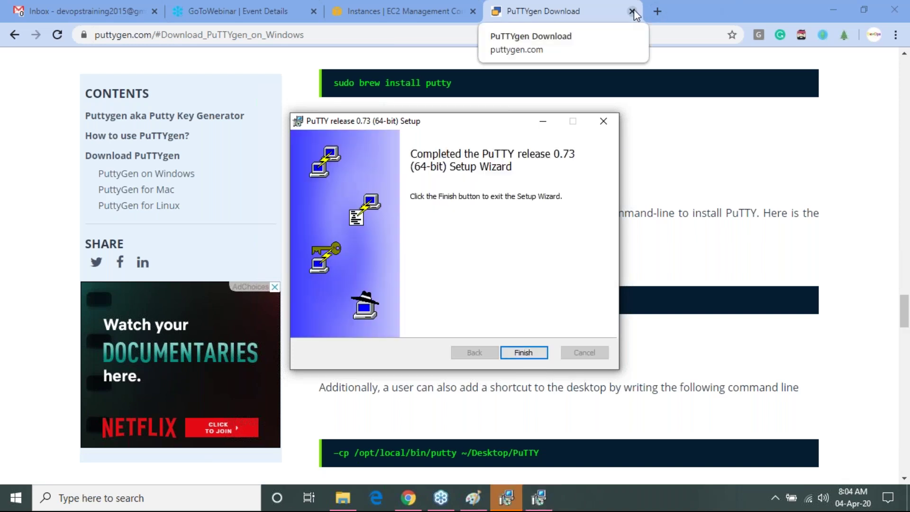
pyautogui.click(528, 353)
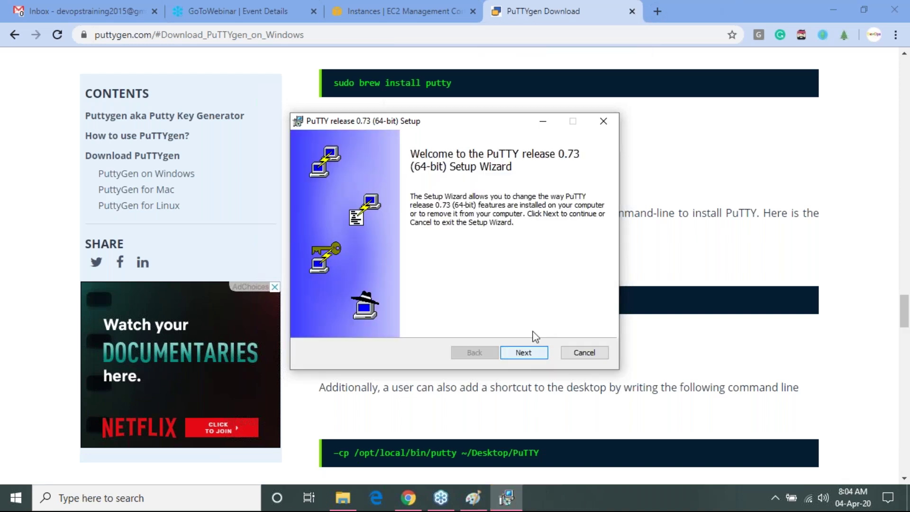
# - Cancel the reopened PuTTY setup, then minimize Chrome and Paint to reveal the Batch-53 folder
pyautogui.click(525, 351)
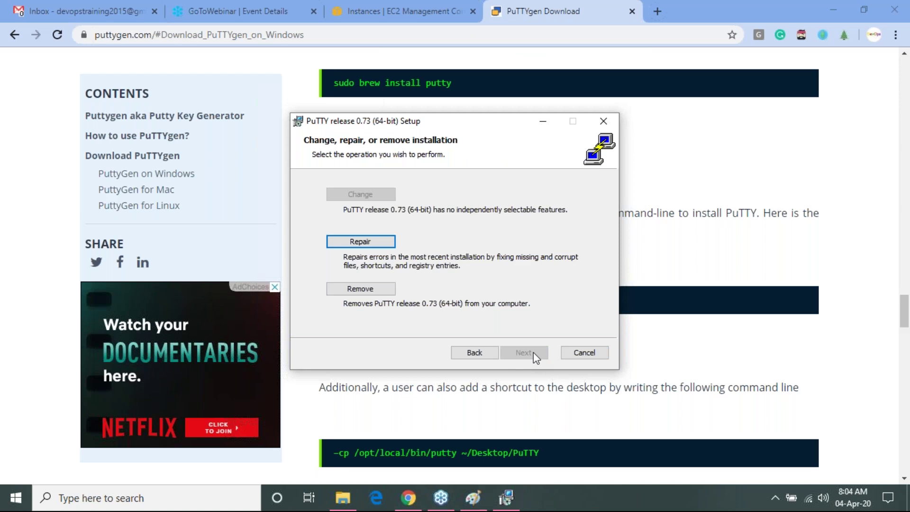
pyautogui.click(577, 355)
pyautogui.click(428, 269)
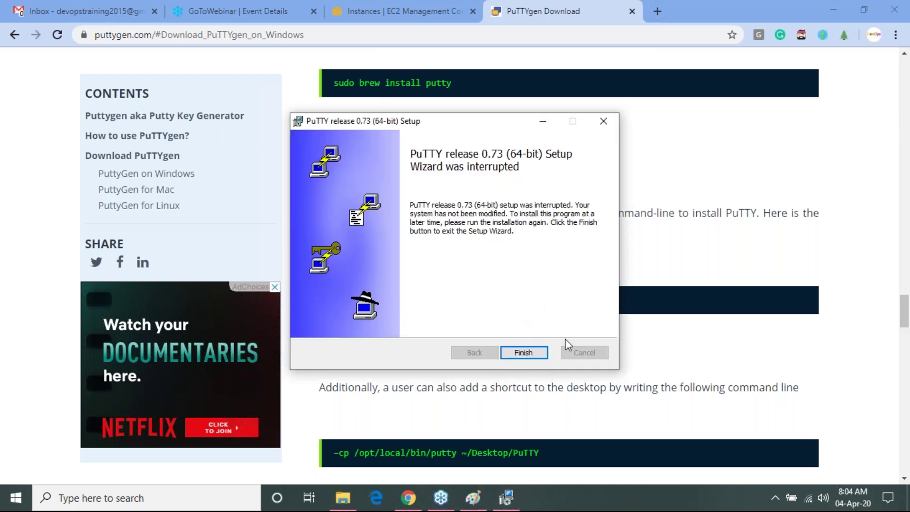
pyautogui.click(527, 356)
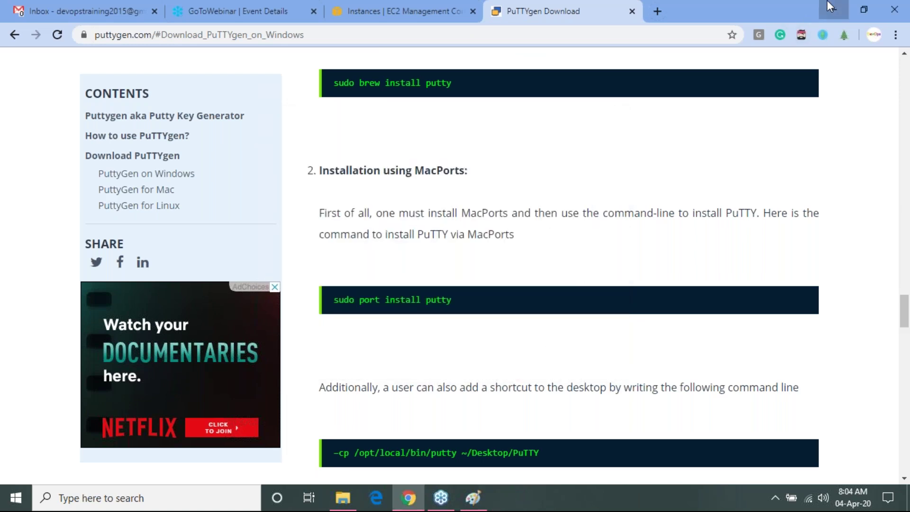
pyautogui.click(828, 2)
pyautogui.click(826, 4)
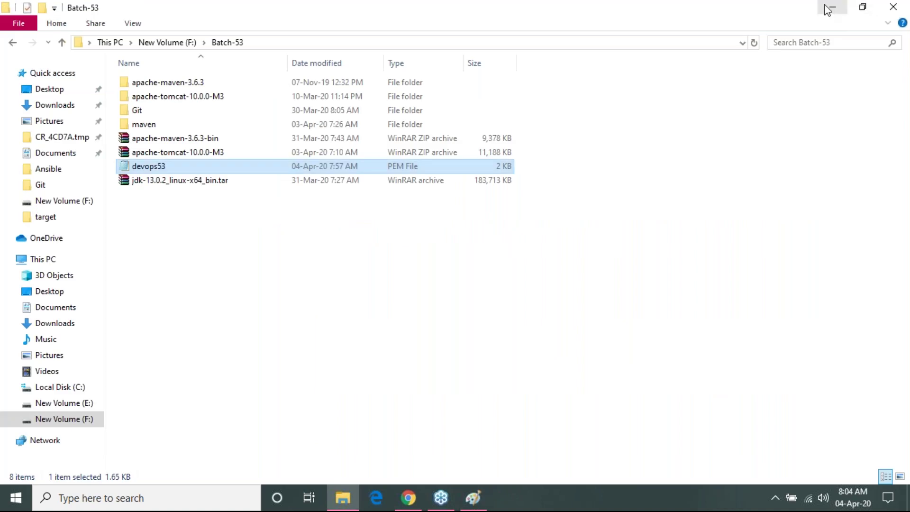
# - Minimize File Explorer and refresh the desktop three times
pyautogui.click(825, 6)
pyautogui.rightClick(618, 93)
pyautogui.click(649, 155)
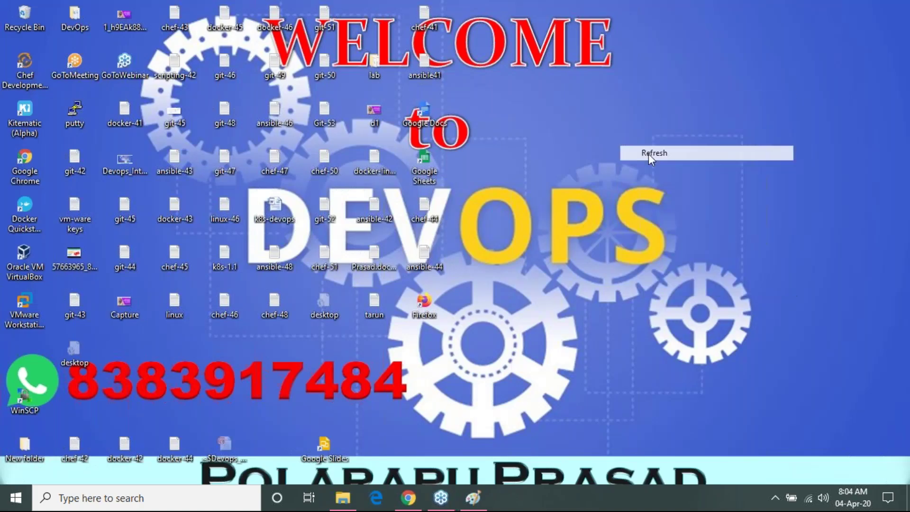
pyautogui.rightClick(619, 98)
pyautogui.click(651, 157)
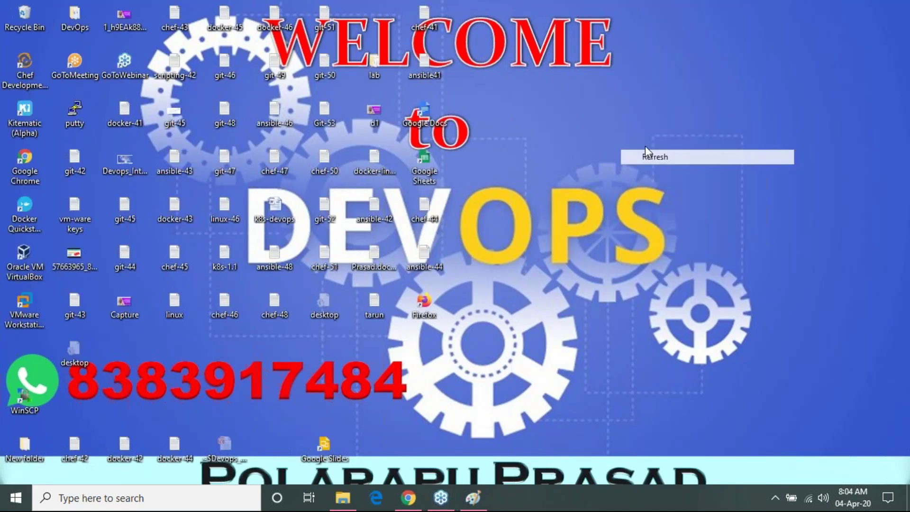
pyautogui.rightClick(668, 141)
pyautogui.click(667, 200)
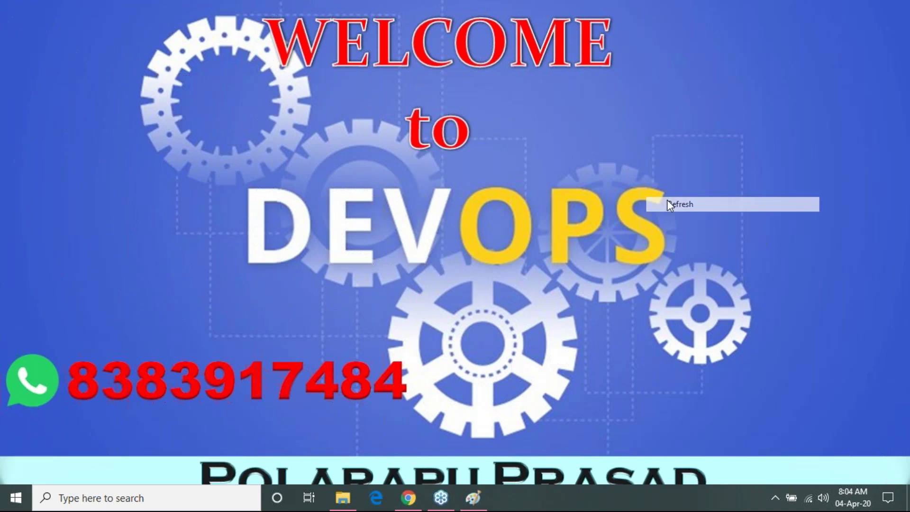
# - Search the Start menu for 'putt' and launch PuTTYgen
pyautogui.press('super')
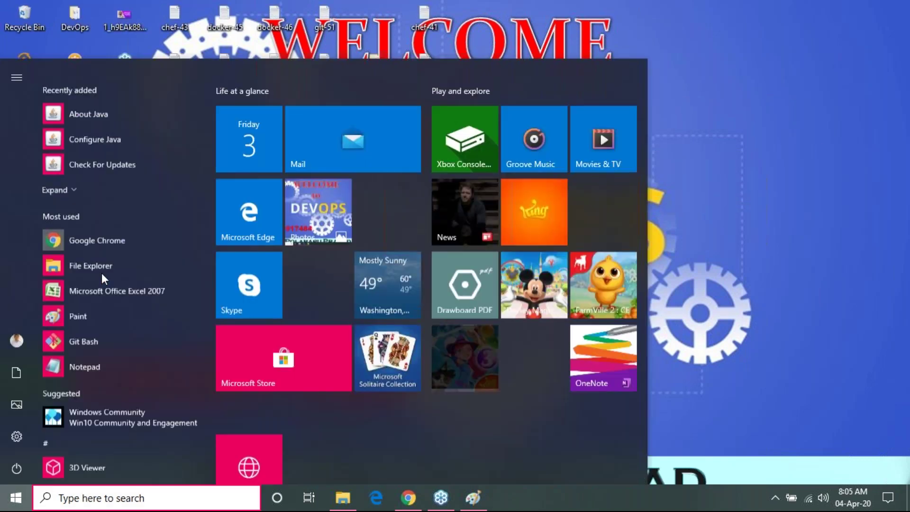
pyautogui.write('putt')
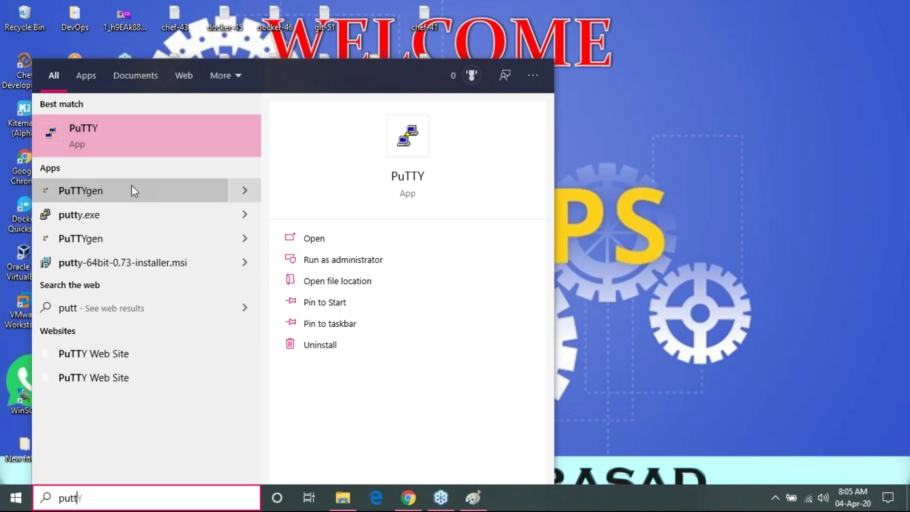
pyautogui.click(110, 196)
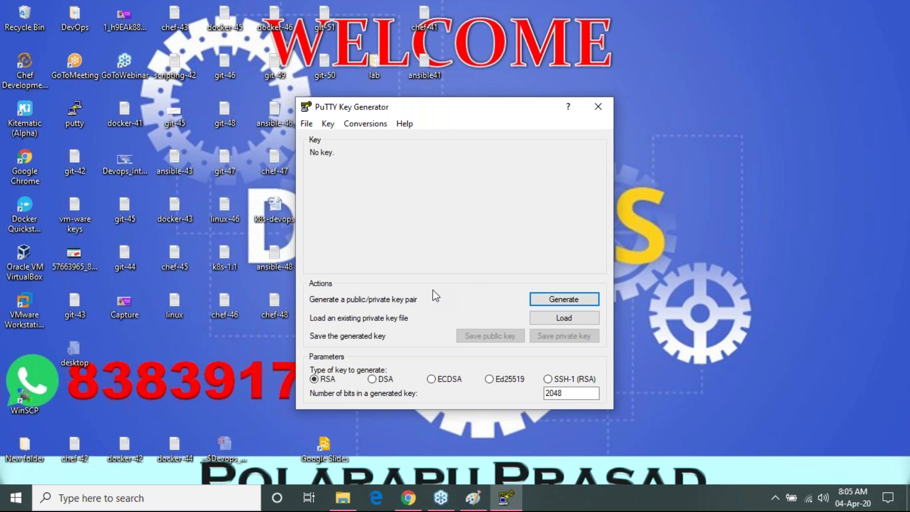
# - Load F:\Batch-53\devops53 into PuTTYgen with All Files shown and acknowledge the import notice
pyautogui.click(556, 322)
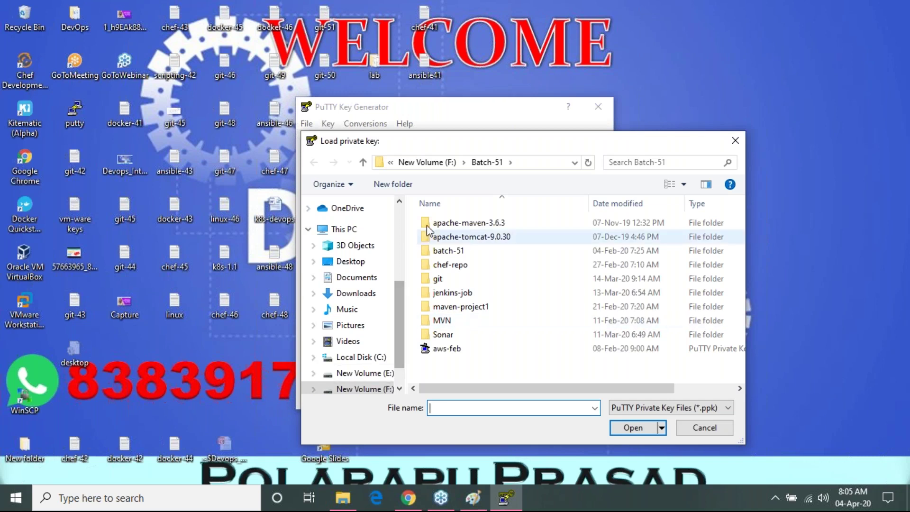
pyautogui.click(447, 166)
pyautogui.doubleClick(476, 331)
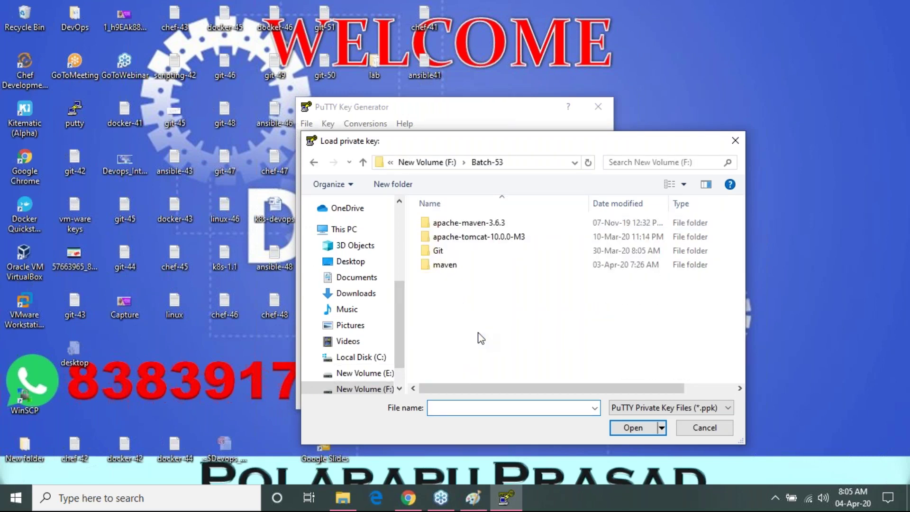
pyautogui.click(670, 407)
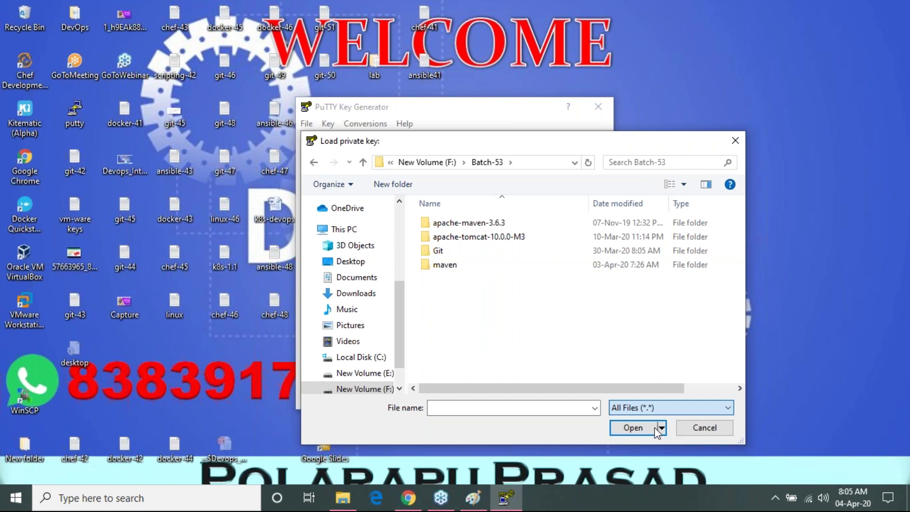
pyautogui.click(635, 428)
pyautogui.click(474, 292)
pyautogui.doubleClick(461, 306)
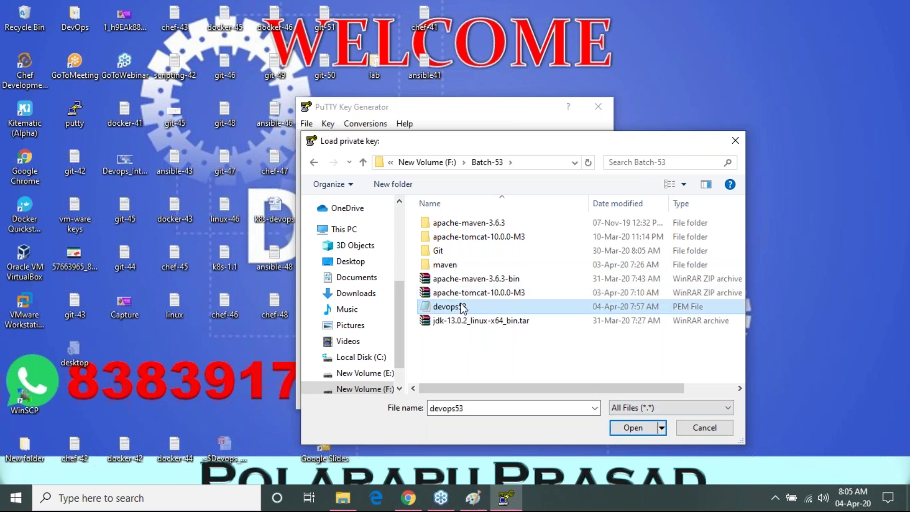
pyautogui.click(533, 307)
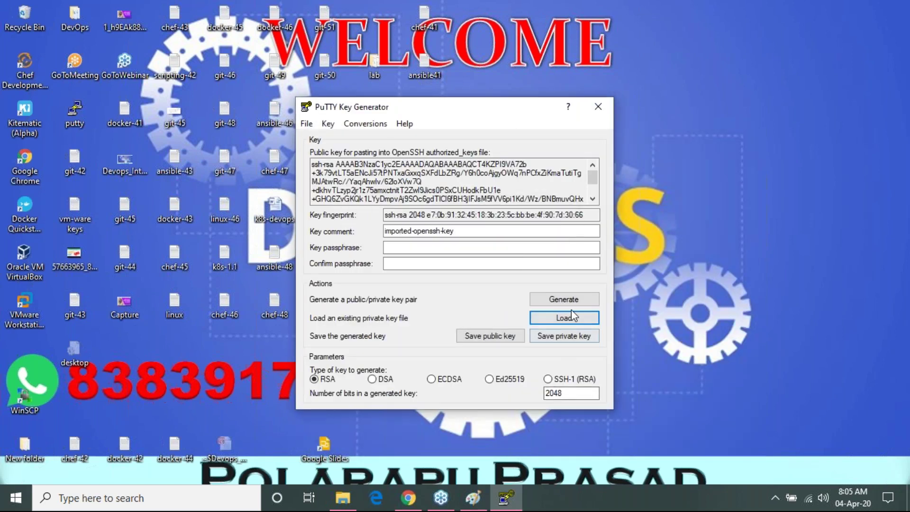
# - Start a key generation, close PuTTYgen, and type 'pputty' into a new Start search
pyautogui.click(572, 299)
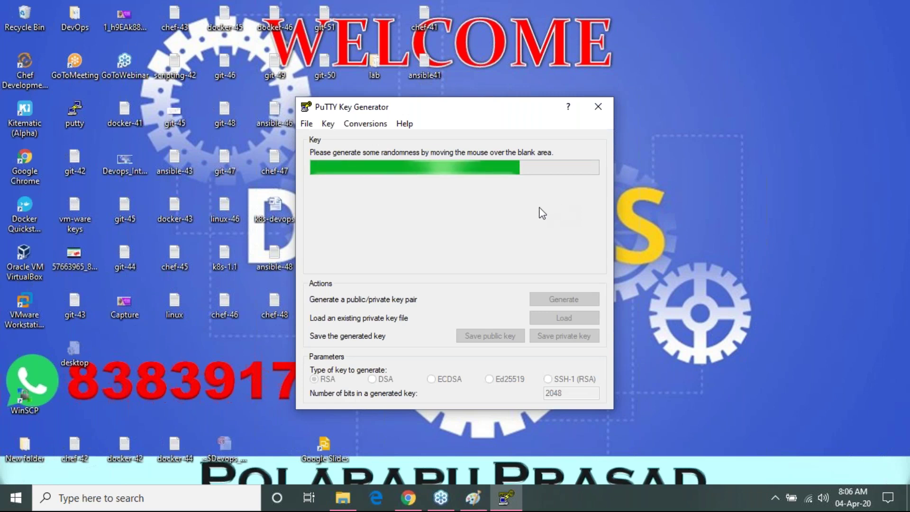
pyautogui.click(596, 104)
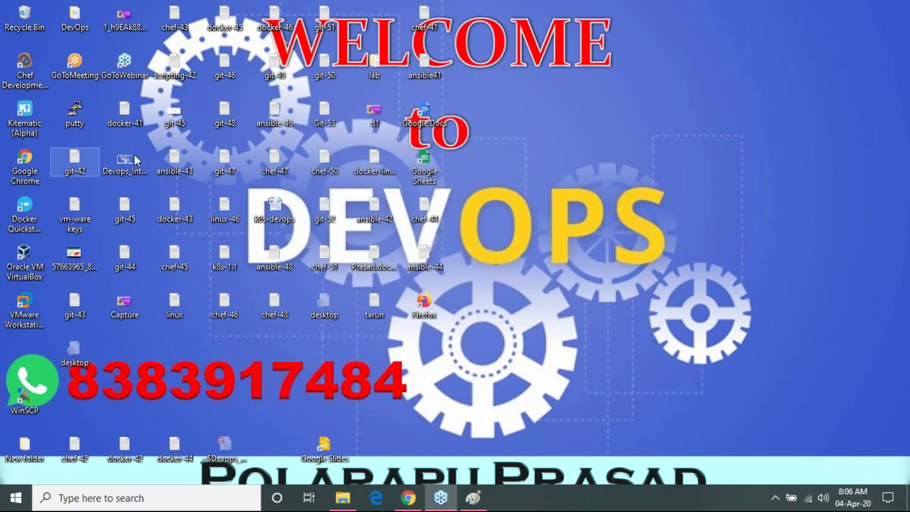
pyautogui.click(16, 498)
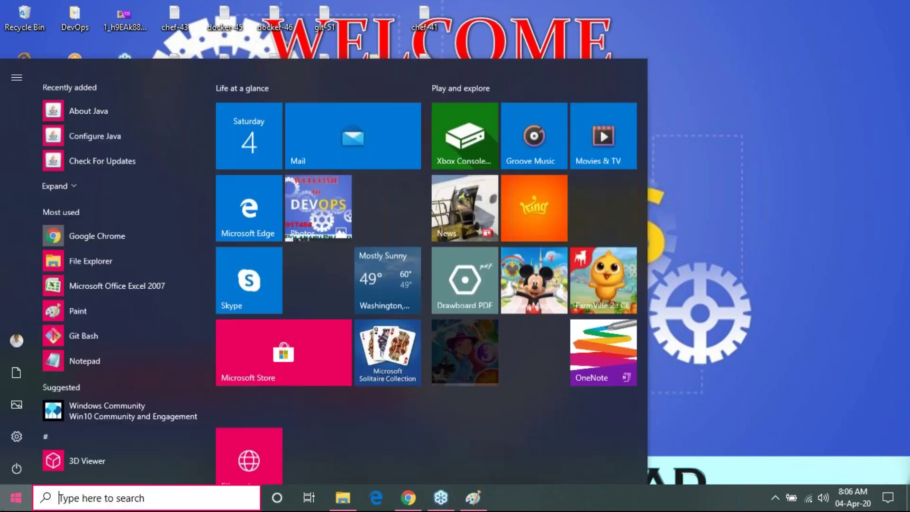
pyautogui.write('pp')
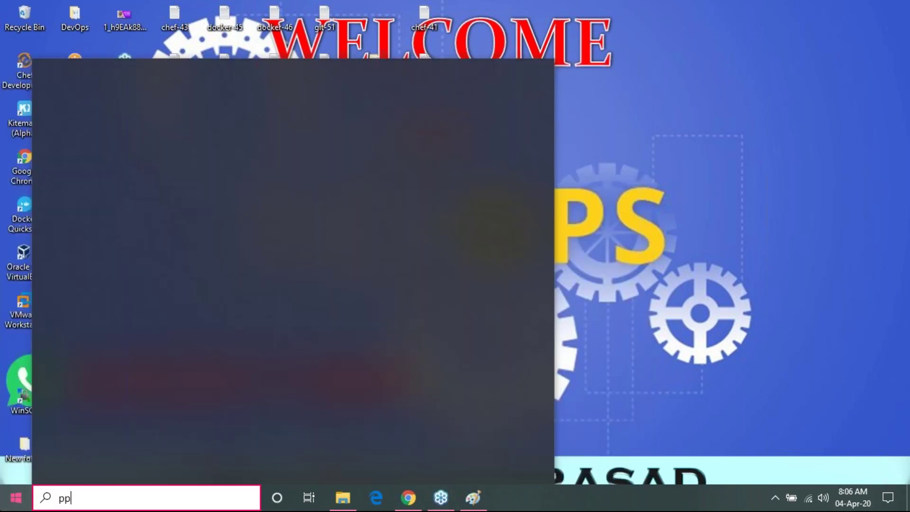
pyautogui.write('utty')
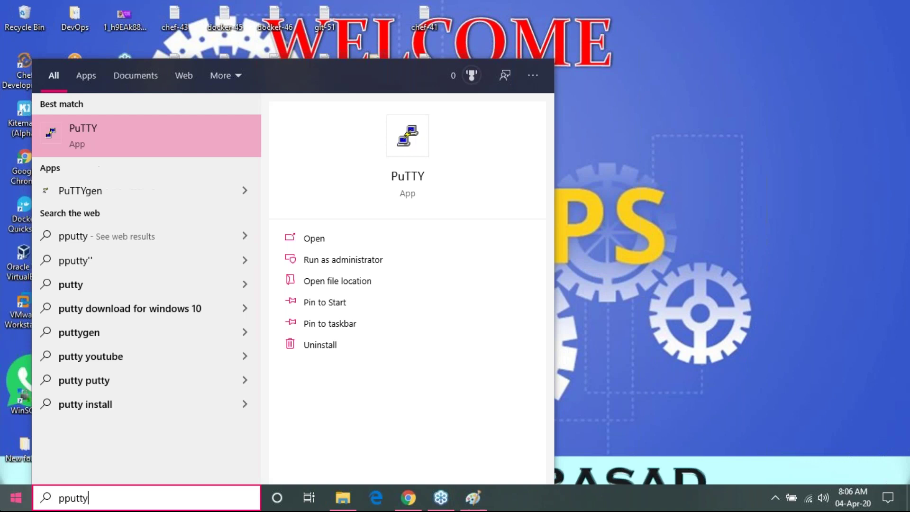
# - Launch PuTTYgen and load the devops53 PEM key, showing All Files to find it
pyautogui.press('Down')
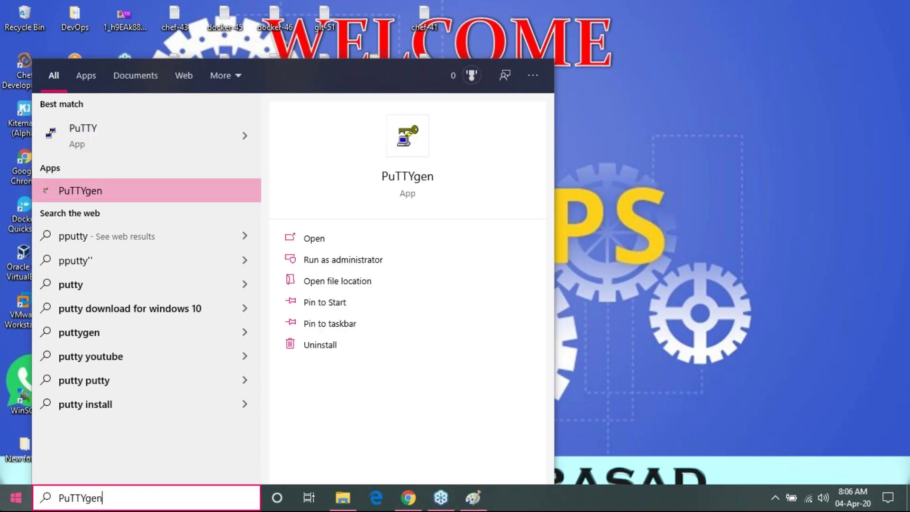
pyautogui.press('Return')
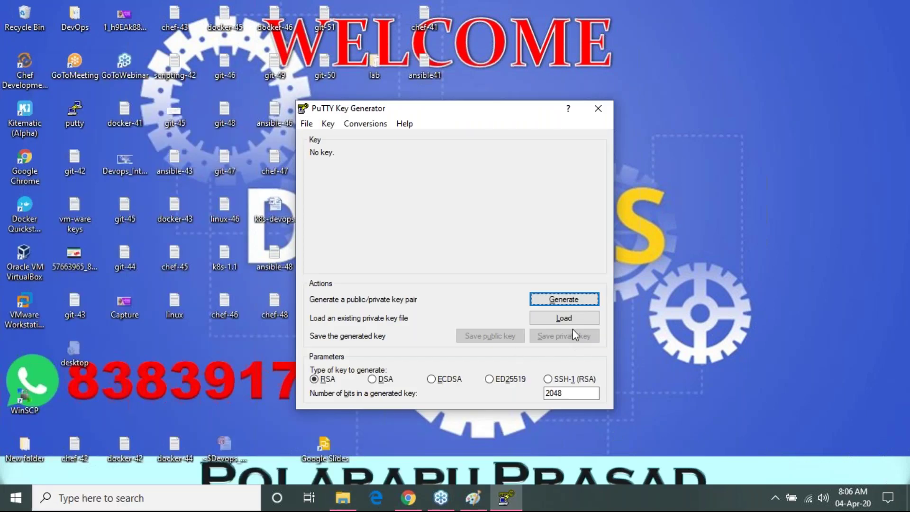
pyautogui.click(572, 319)
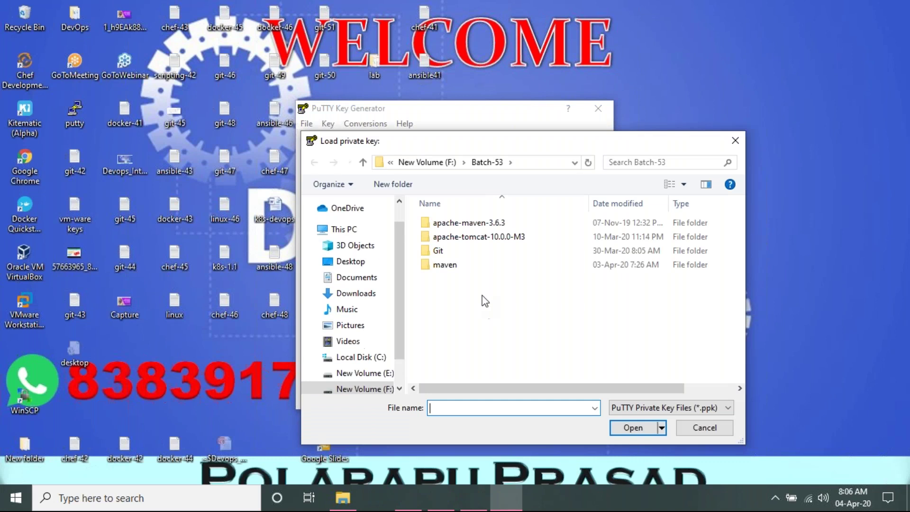
pyautogui.click(692, 408)
pyautogui.click(671, 416)
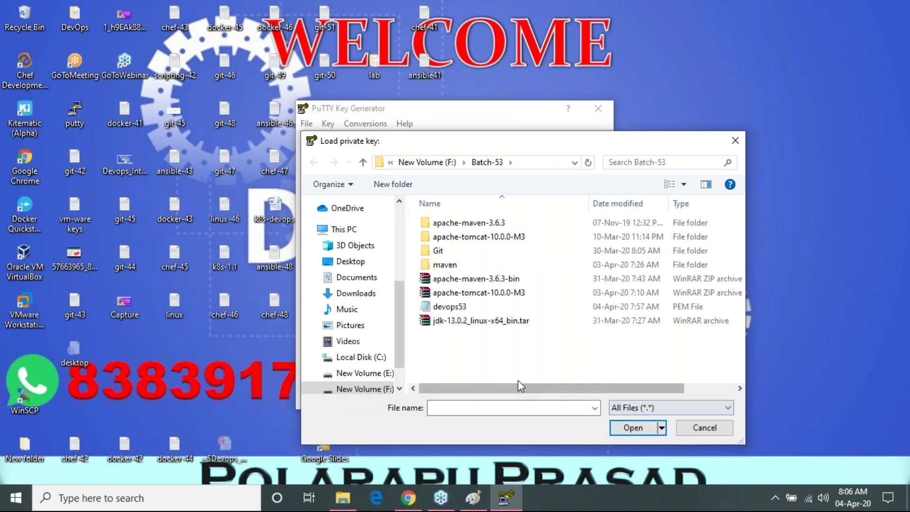
pyautogui.click(490, 313)
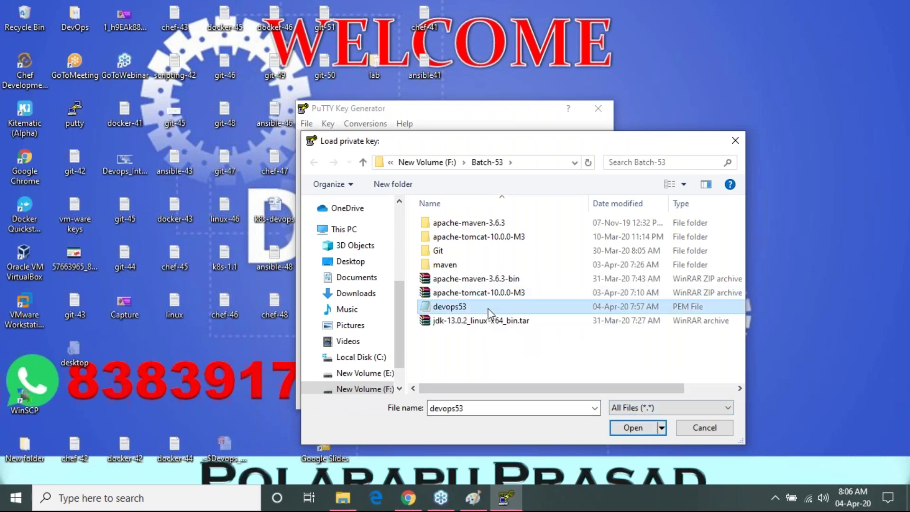
pyautogui.doubleClick(489, 313)
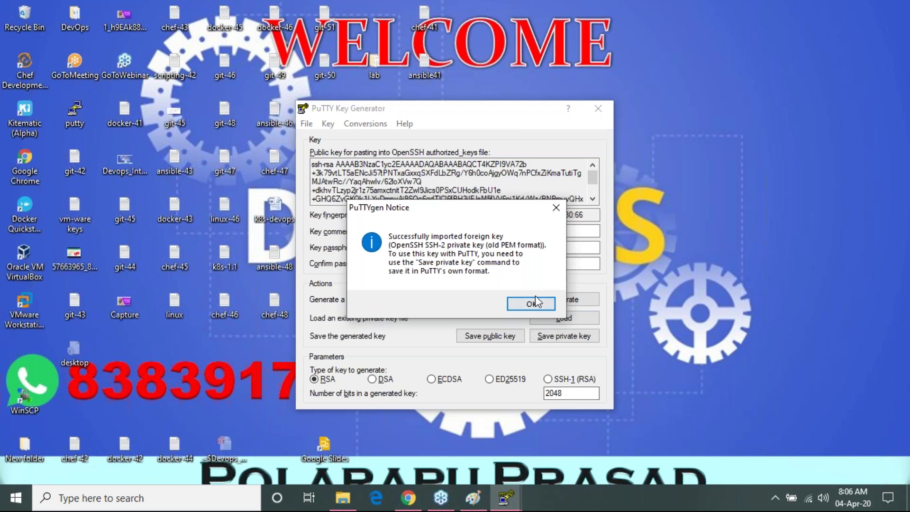
pyautogui.click(531, 305)
# - Save the key without a passphrase as the batch53 private key, then close PuTTYgen
pyautogui.click(563, 336)
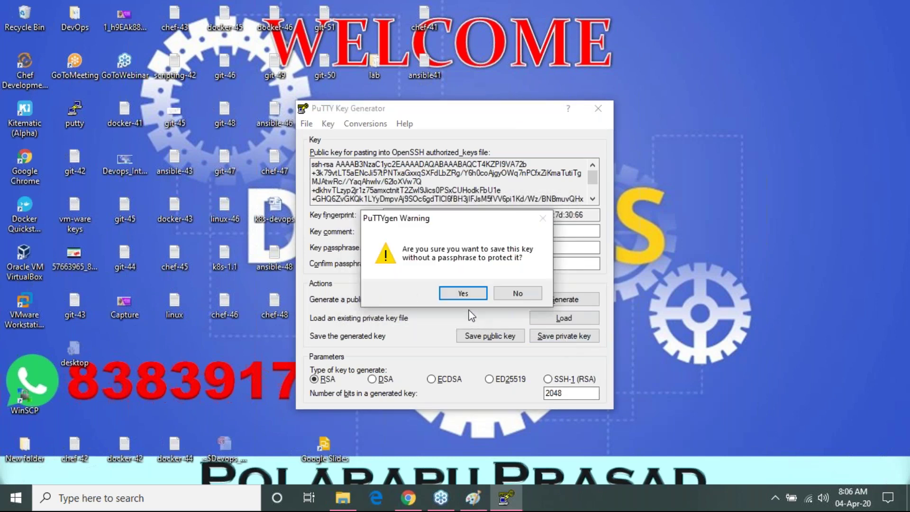
pyautogui.click(463, 293)
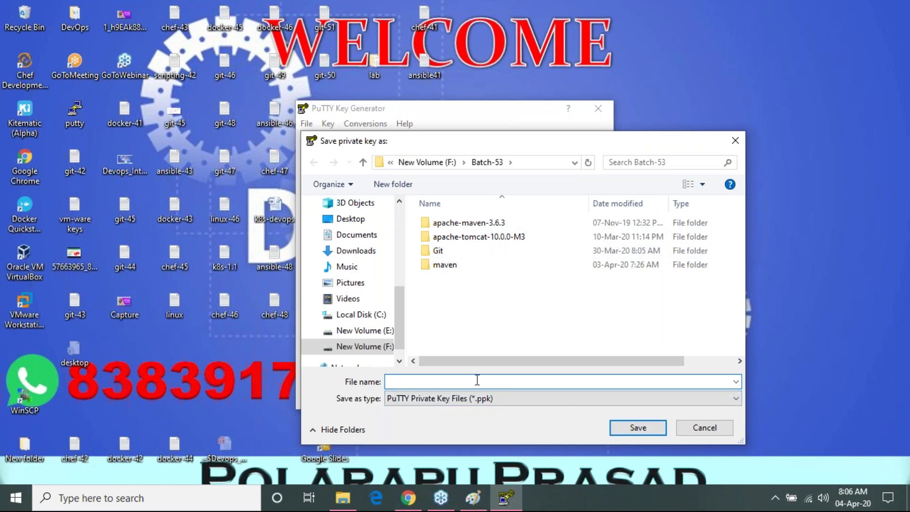
pyautogui.write('batch53')
pyautogui.click(652, 429)
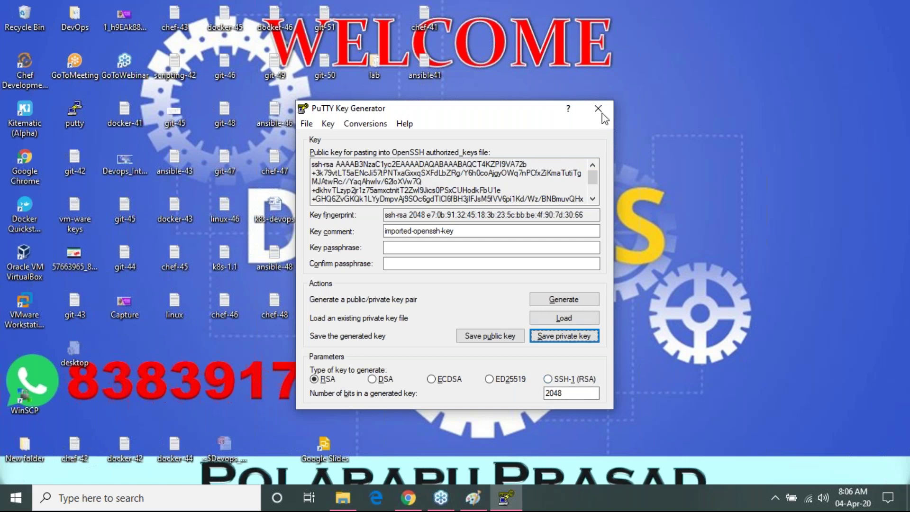
pyautogui.click(598, 108)
pyautogui.click(343, 497)
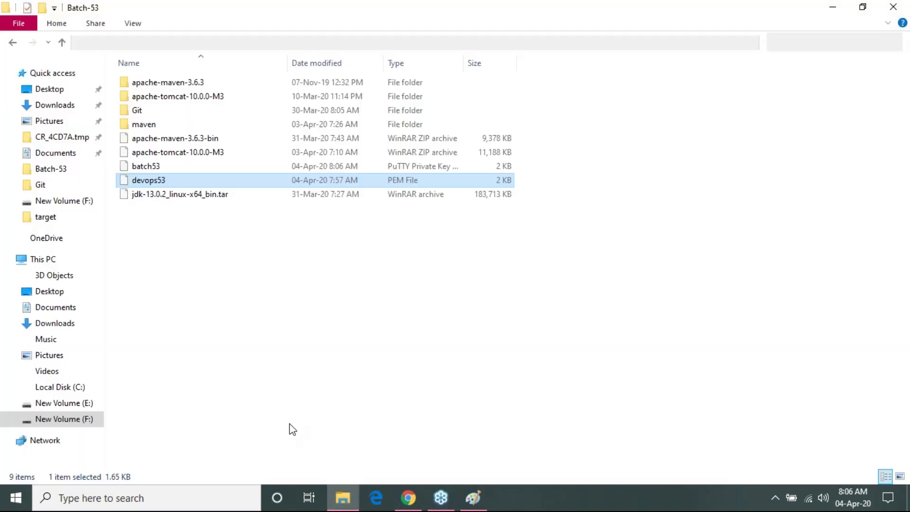
# - Select the new batch53 key beside devops53 in Batch-53, then minimize File Explorer
pyautogui.click(166, 166)
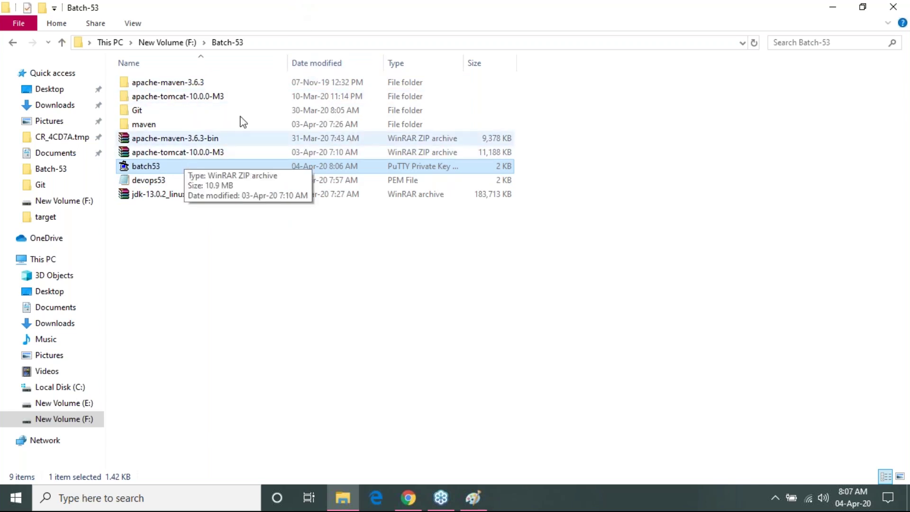
pyautogui.click(834, 7)
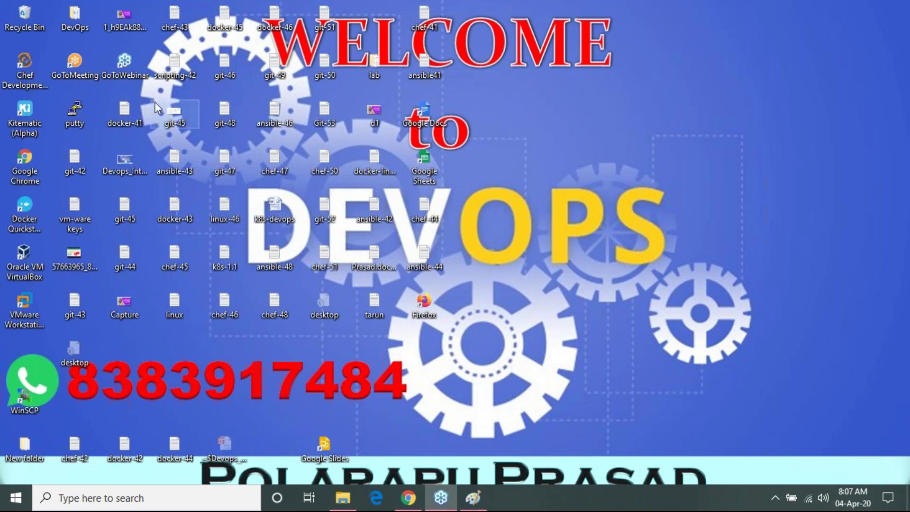
# - Launch PuTTY, close the PuTTYgen download page, and paste 13.234.116.184 as the host name
pyautogui.doubleClick(81, 114)
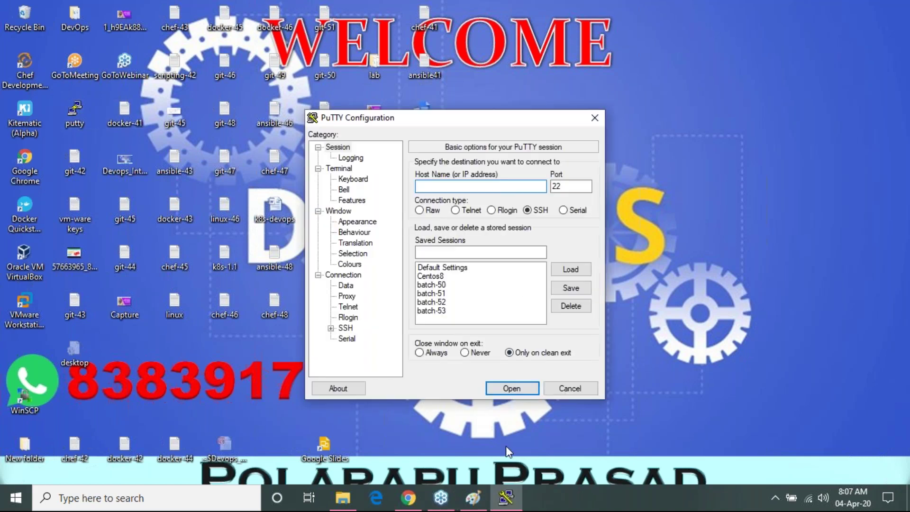
pyautogui.click(406, 503)
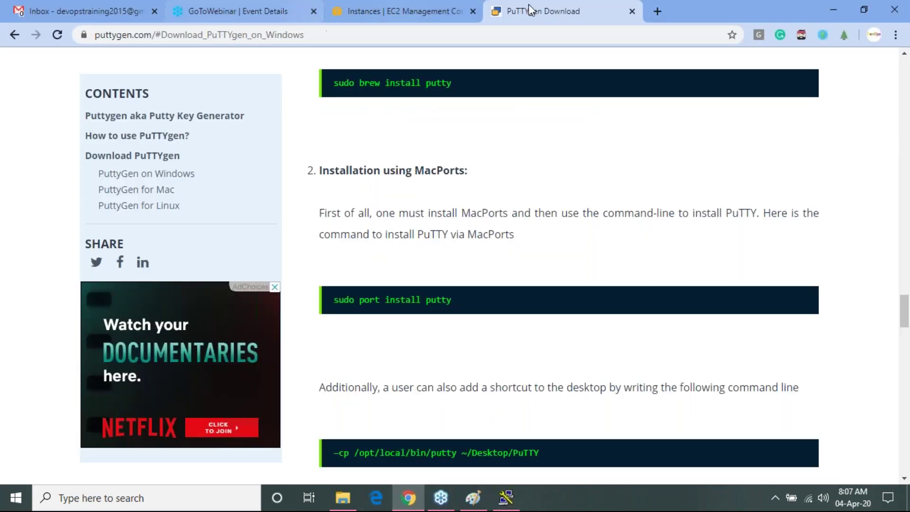
pyautogui.click(633, 11)
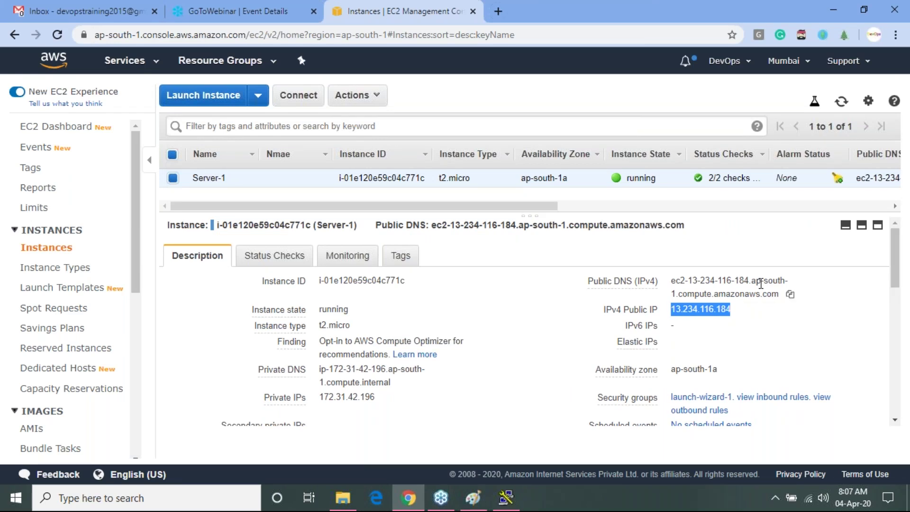
pyautogui.hotkey('alt', 'Tab')
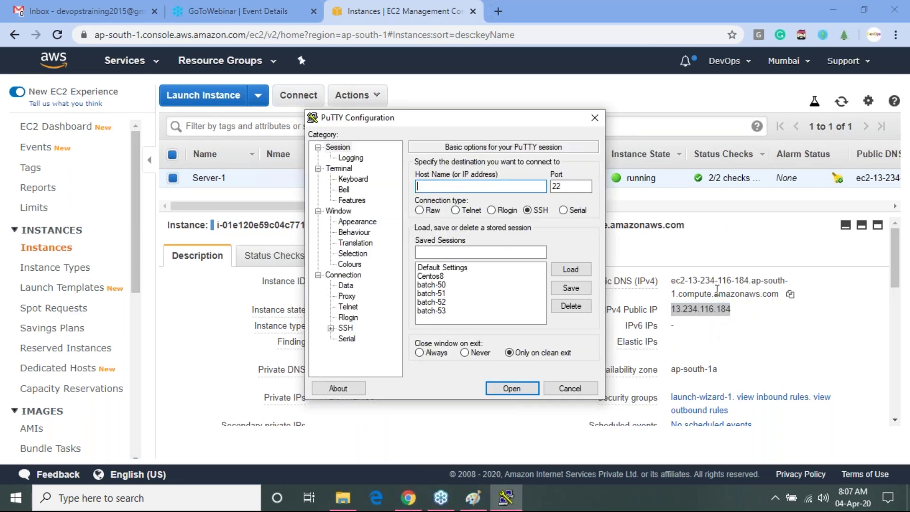
pyautogui.write('13.234.116.184')
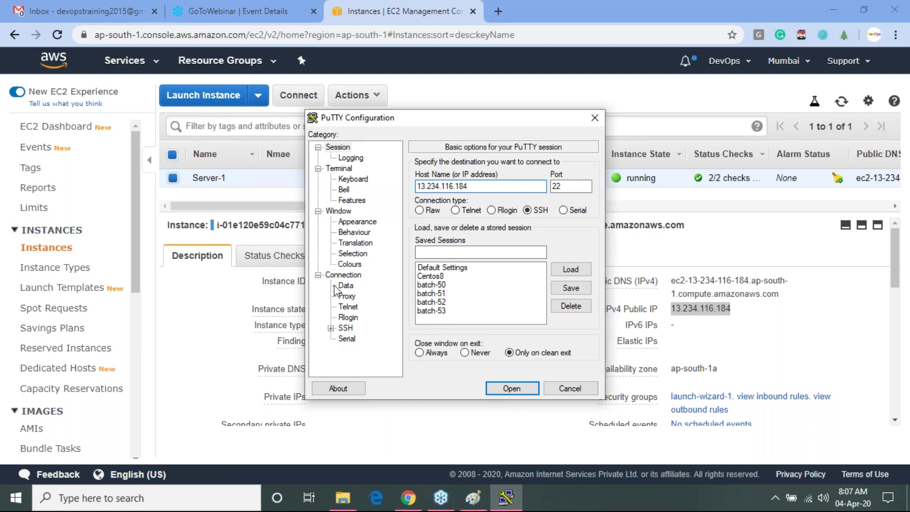
# - Set F:\Batch-53\batch53.ppk as the SSH Auth private key and open the connection
pyautogui.click(343, 331)
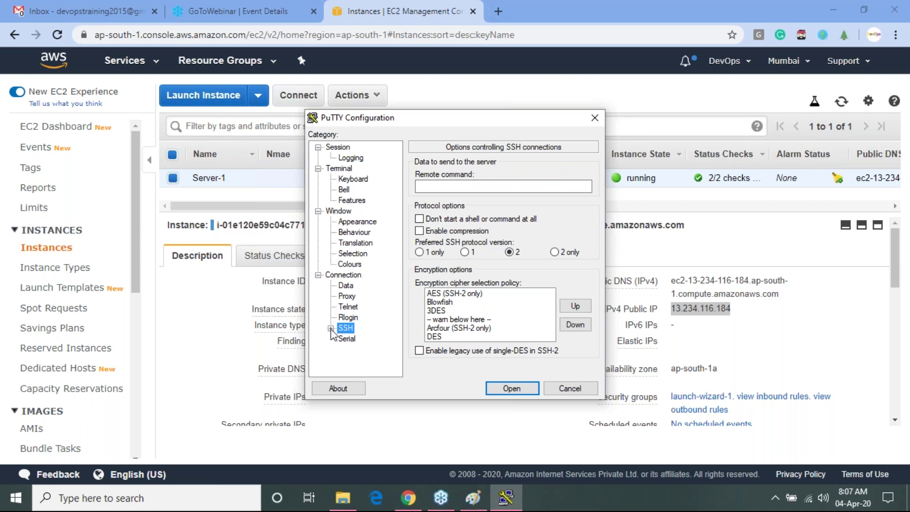
pyautogui.doubleClick(344, 330)
pyautogui.click(357, 329)
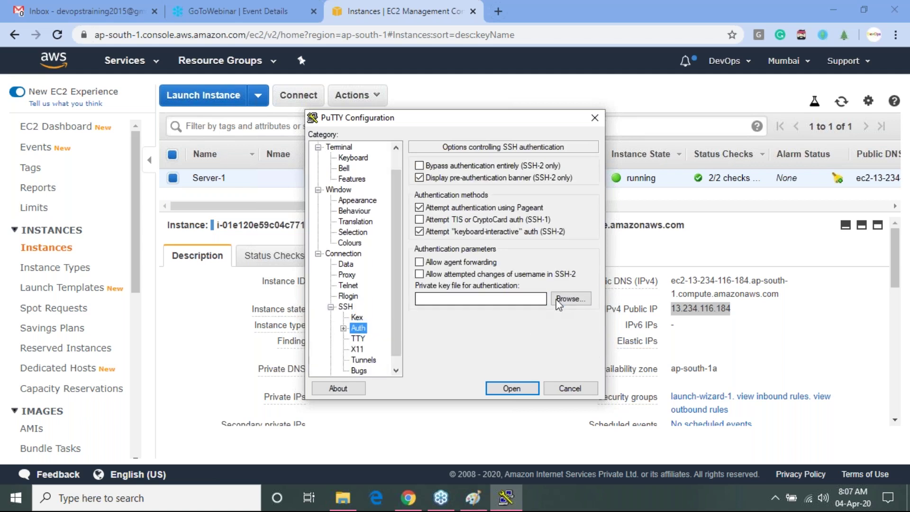
pyautogui.click(564, 300)
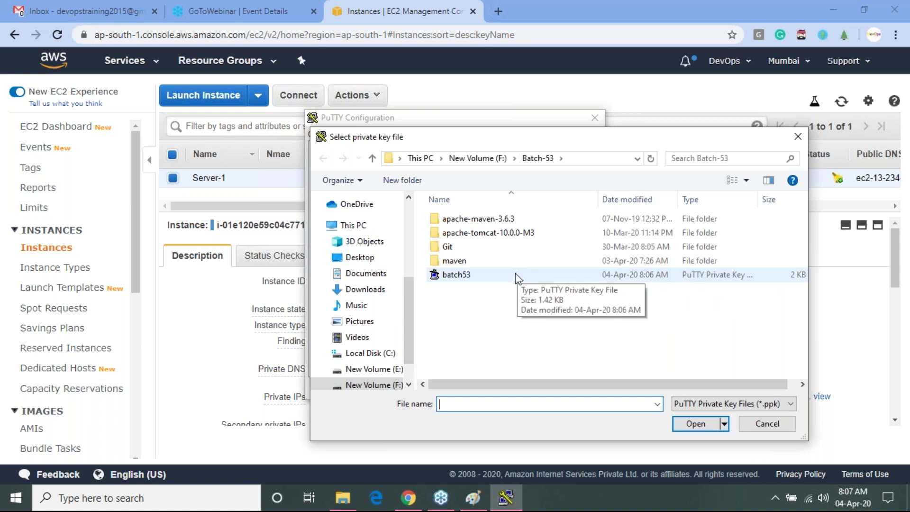
pyautogui.click(509, 279)
pyautogui.doubleClick(511, 279)
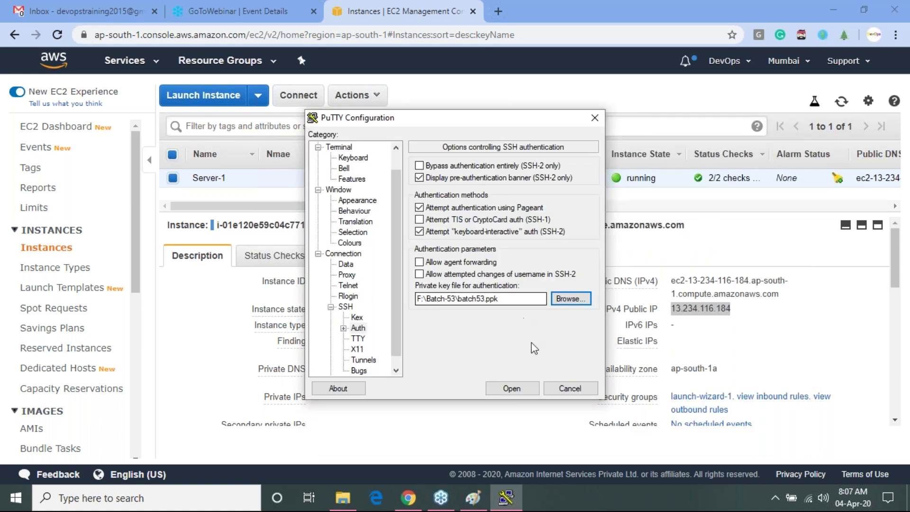
pyautogui.click(513, 386)
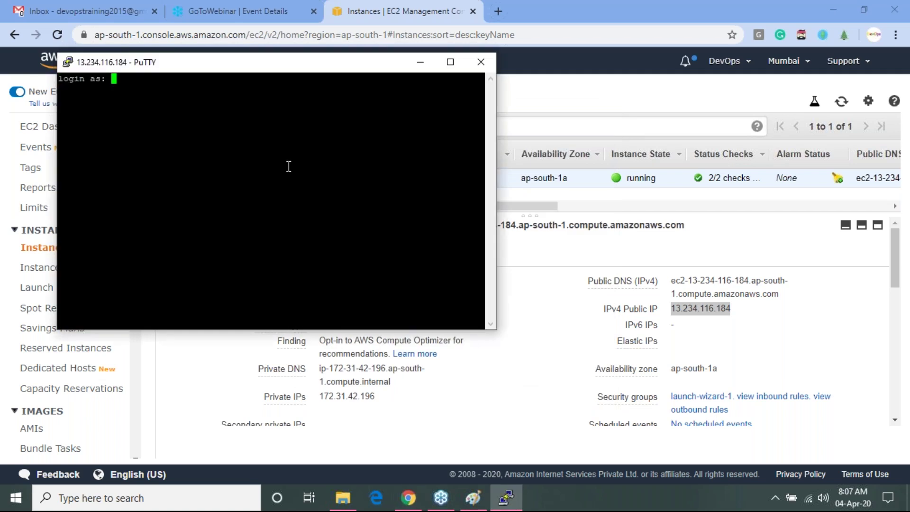
# - Log in as ec2-user and maximize the PuTTY window
pyautogui.write('ec2-user')
pyautogui.press('Return')
pyautogui.press('Return')
pyautogui.press('Return')
pyautogui.press('Return')
pyautogui.press('Return')
pyautogui.press('Return')
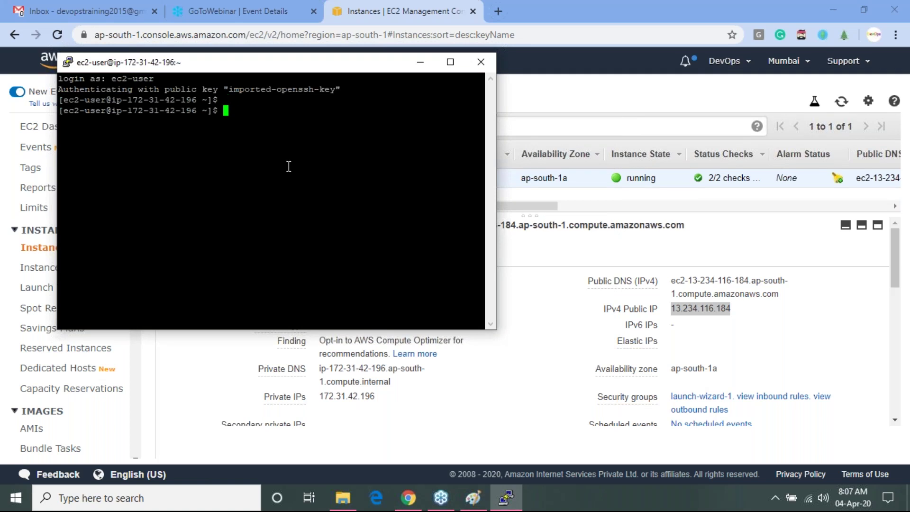
pyautogui.press('super+Up')
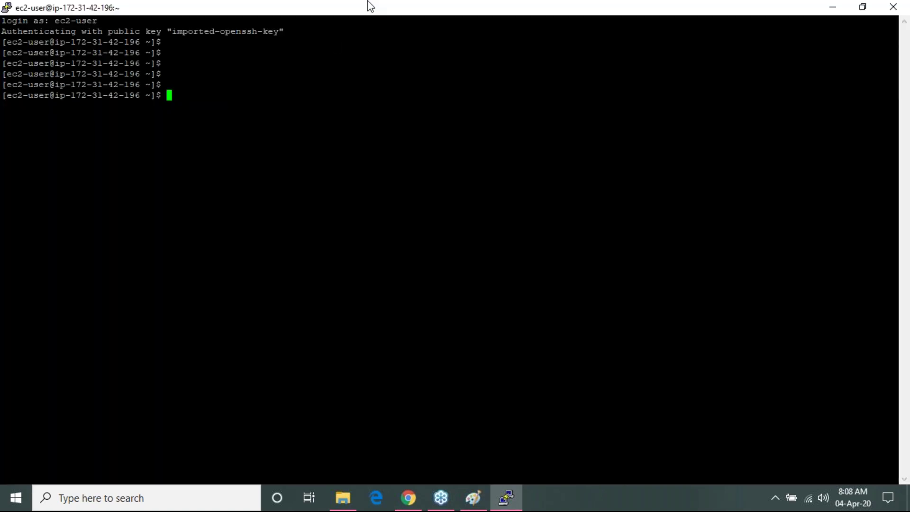
# - Change the terminal font to Courier New bold 14-point and apply it
pyautogui.rightClick(390, 8)
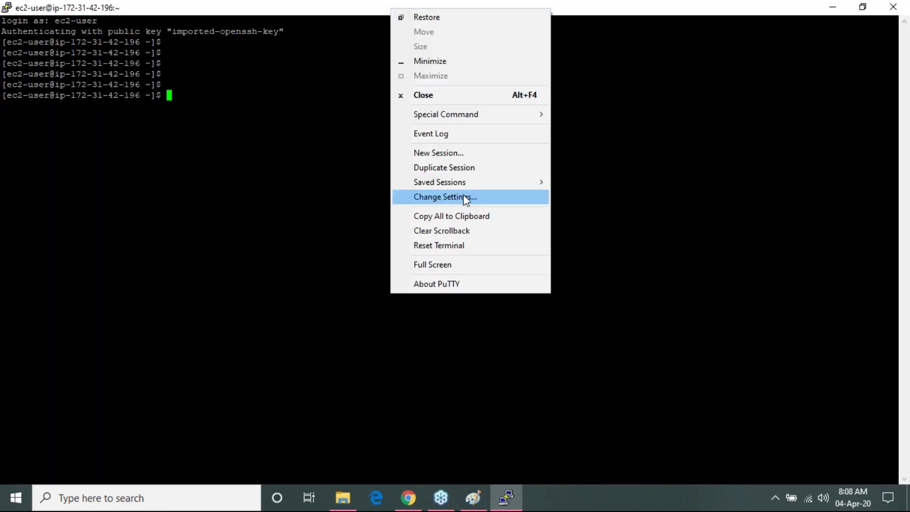
pyautogui.click(465, 198)
pyautogui.click(360, 222)
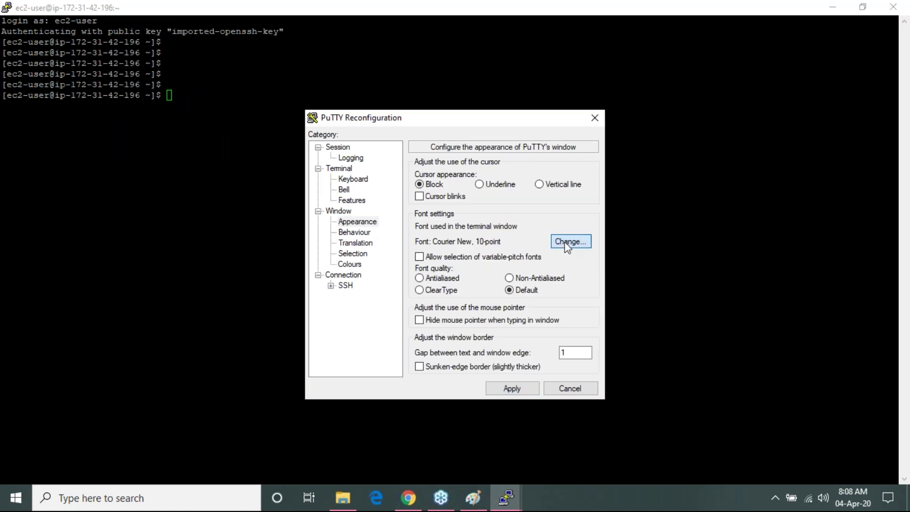
pyautogui.click(567, 243)
pyautogui.click(468, 255)
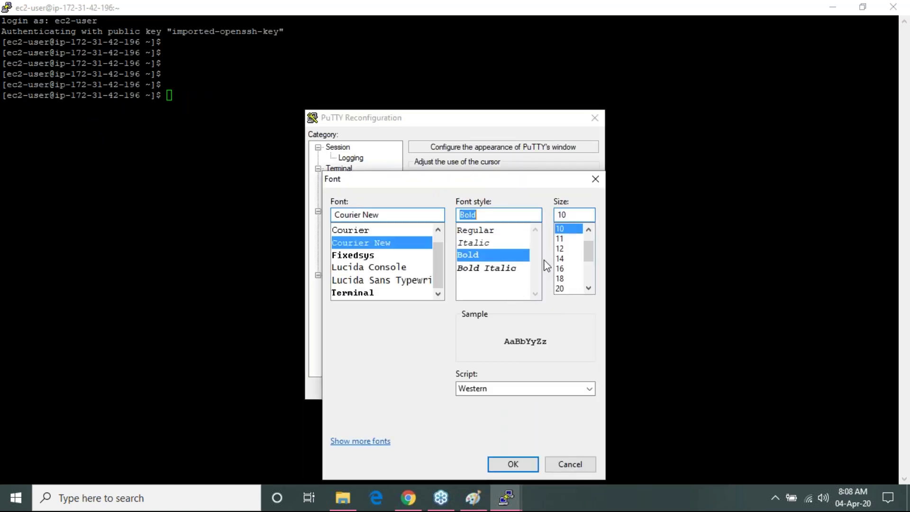
pyautogui.click(560, 259)
pyautogui.click(514, 464)
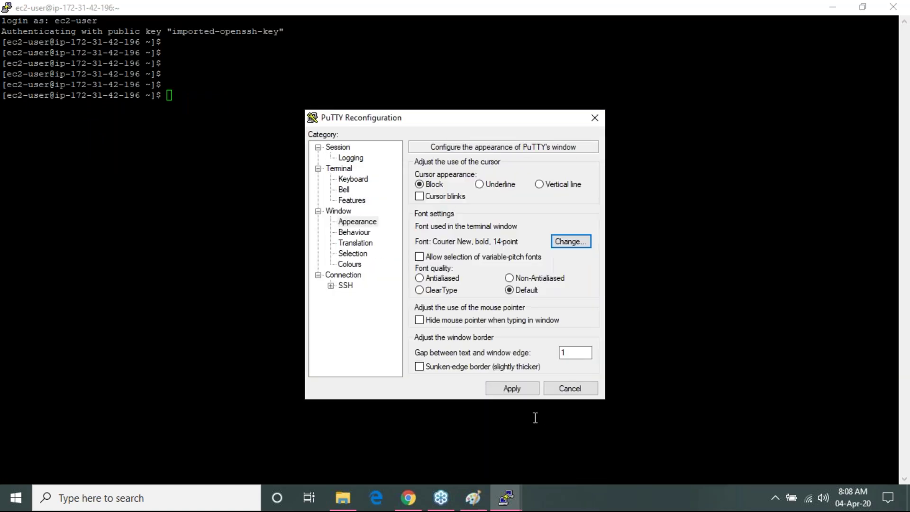
pyautogui.click(516, 391)
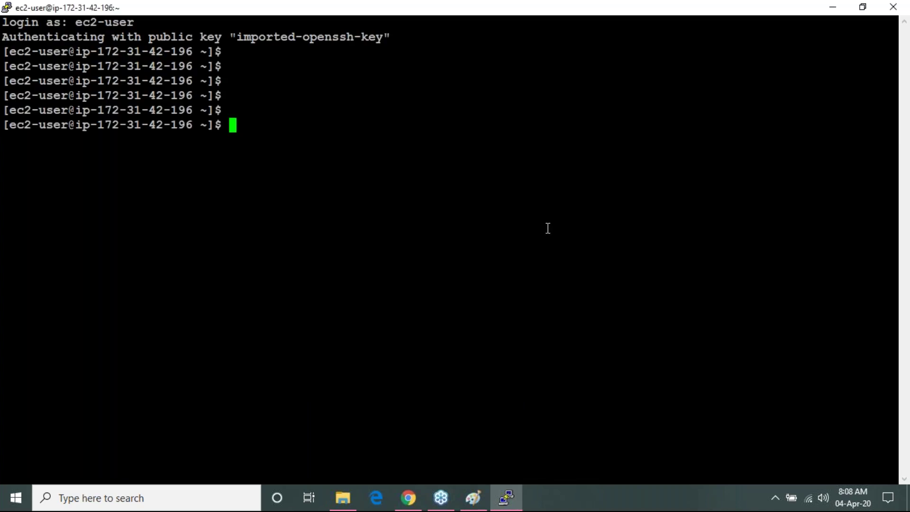
# - Clear the screen, become root with sudo su, and confirm git and java are missing
pyautogui.write('clear')
pyautogui.press('Return')
pyautogui.write('sudo su')
pyautogui.press('Return')
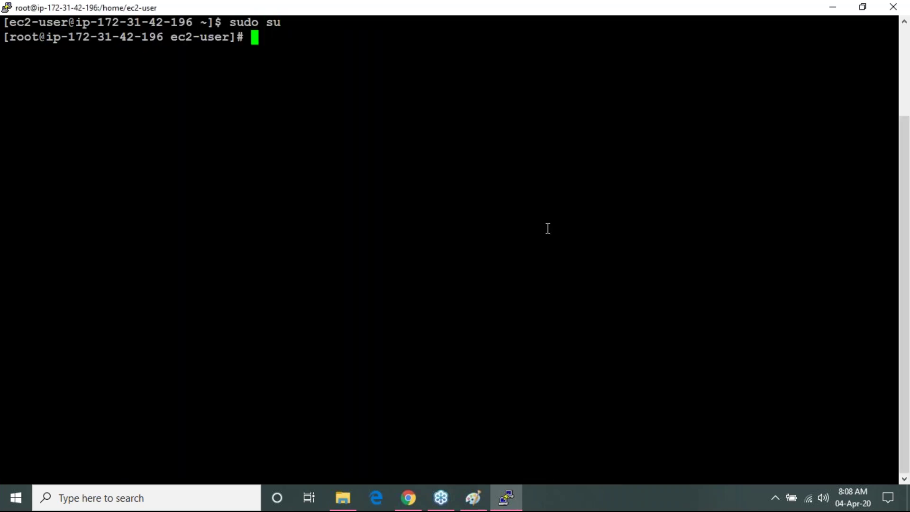
pyautogui.press('Return')
pyautogui.press('Return')
pyautogui.press('Return')
pyautogui.press('Return')
pyautogui.press('Return')
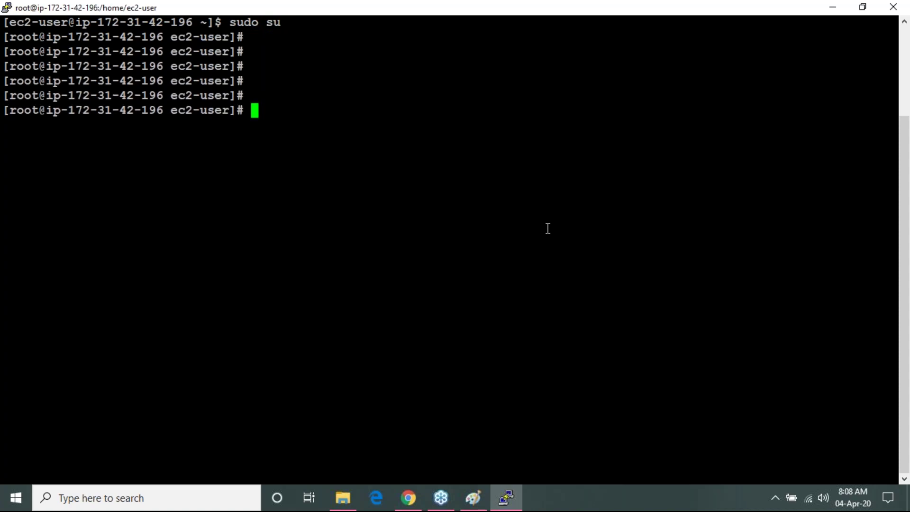
pyautogui.write('git')
pyautogui.press('Return')
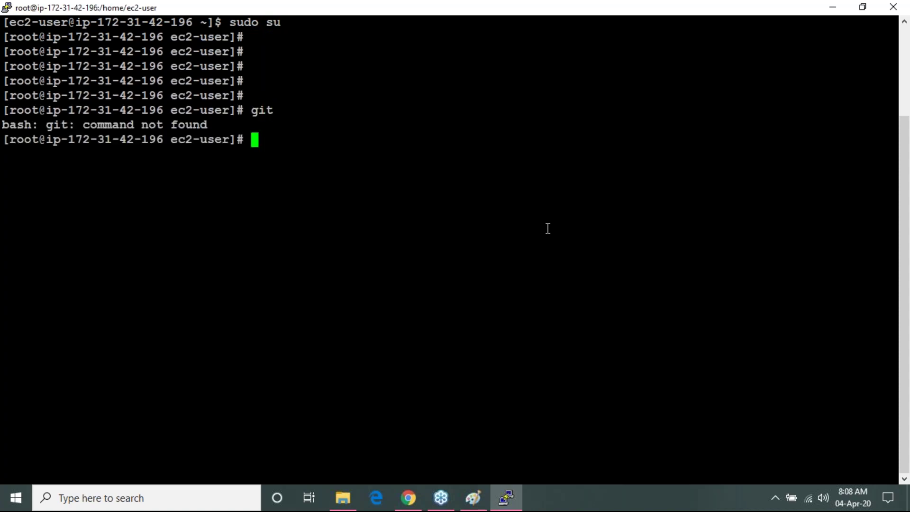
pyautogui.write('java')
pyautogui.press('Return')
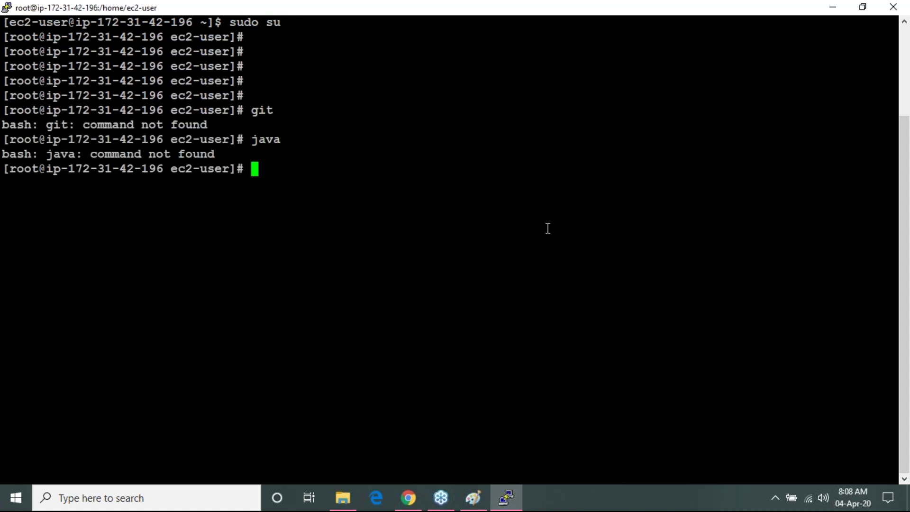
# - Install git with 'yum install git -y', then clear the screen
pyautogui.write('yum install git -y')
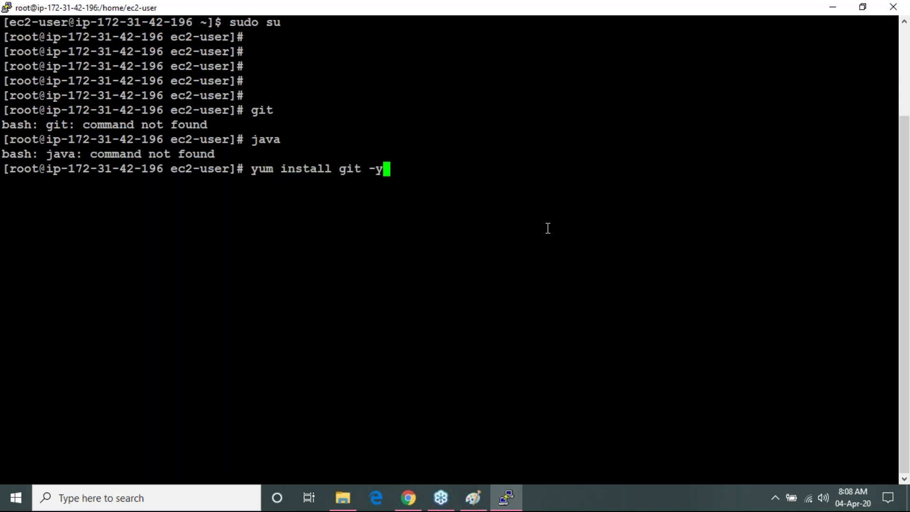
pyautogui.press('Return')
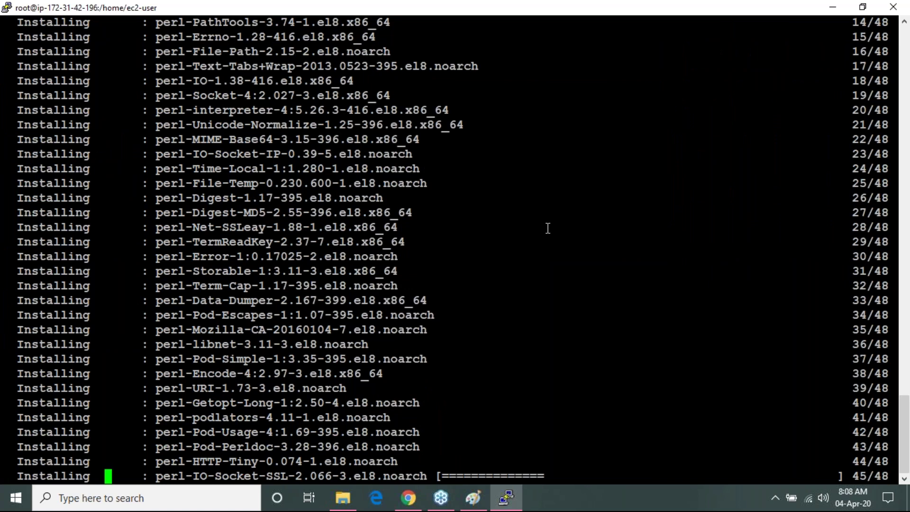
pyautogui.write('clear')
pyautogui.press('Return')
# - Run git to confirm it is installed, then clear the screen
pyautogui.write('git')
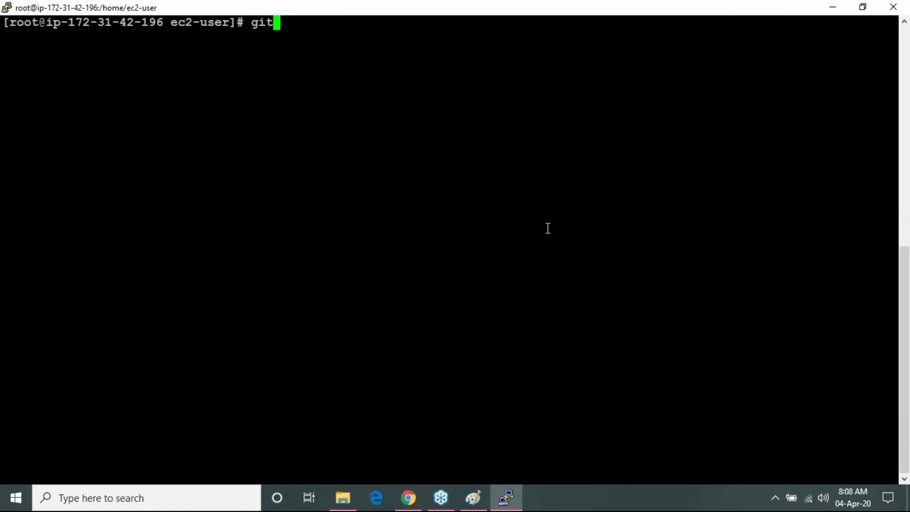
pyautogui.press('Return')
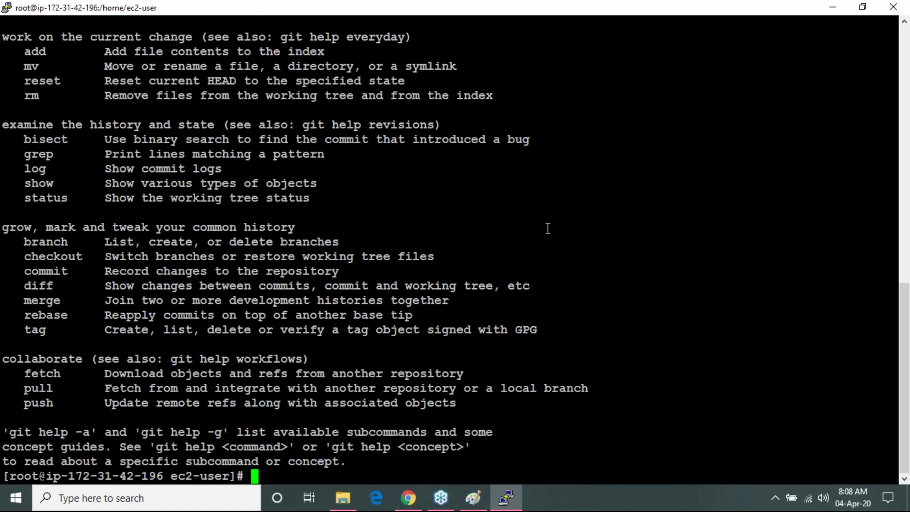
pyautogui.write('clear')
pyautogui.press('Return')
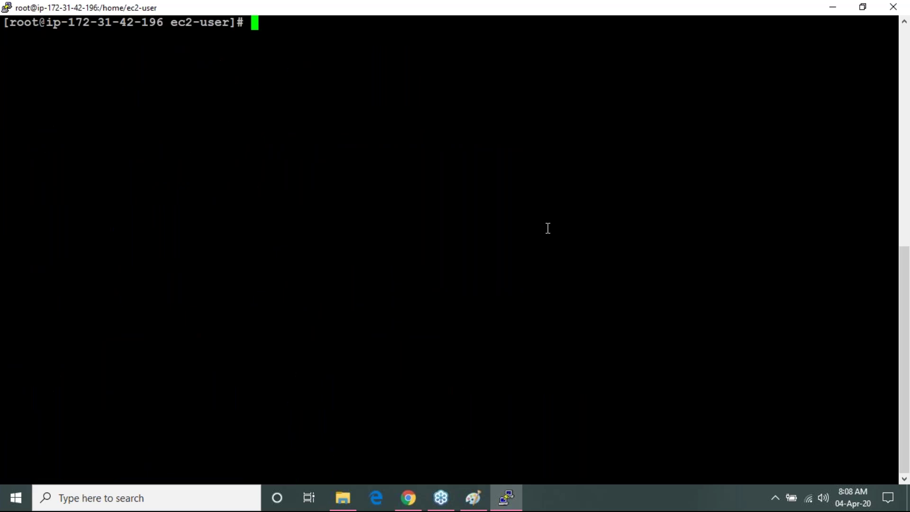
# - Run 'yum install java -y', correcting a typo in the command
pyautogui.write('yum in')
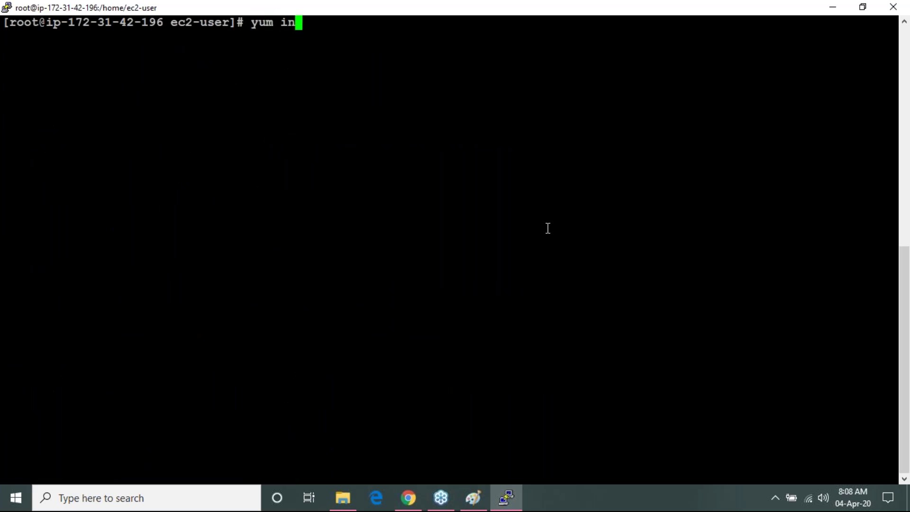
pyautogui.write('stall jav a')
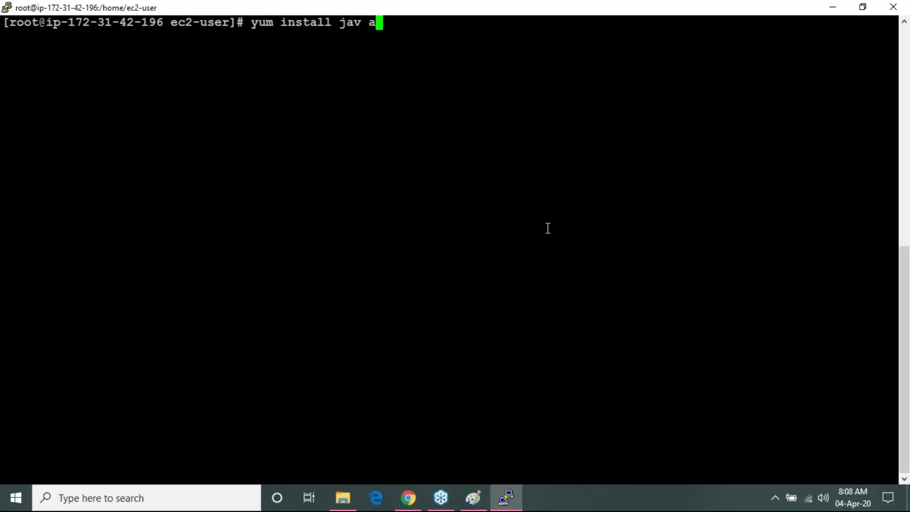
pyautogui.write('-y')
pyautogui.press('BackSpace')
pyautogui.press('BackSpace')
pyautogui.press('BackSpace')
pyautogui.press('BackSpace')
pyautogui.write('a -y')
pyautogui.press('Return')
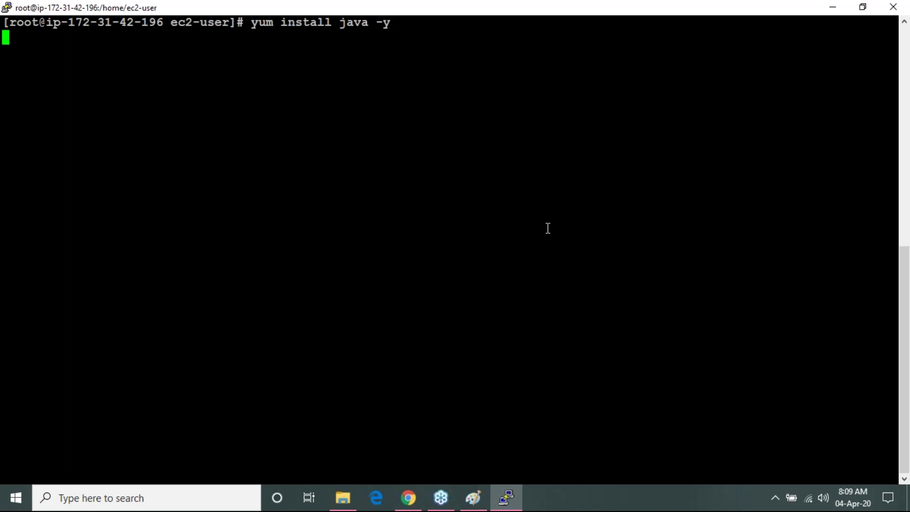
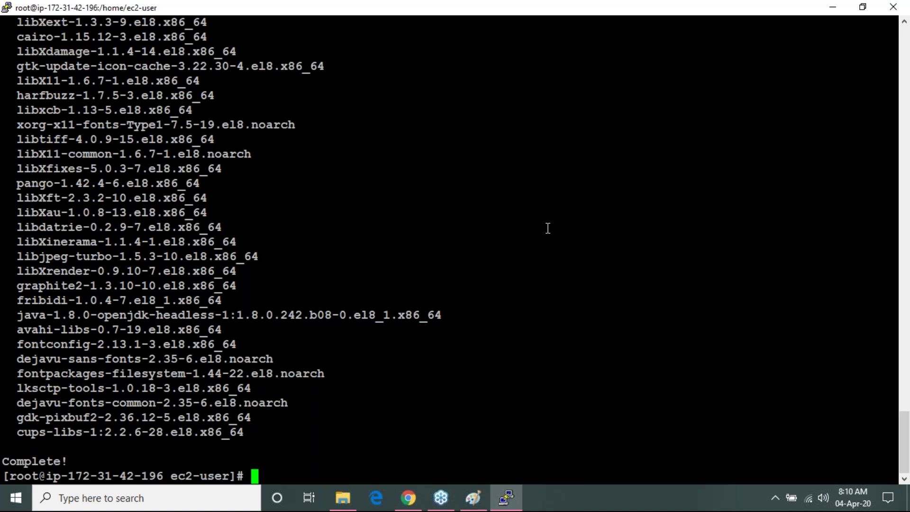
# - Run java on the server to print its usage help, then clear the terminal
pyautogui.write('java --')
pyautogui.press('BackSpace')
pyautogui.press('BackSpace')
pyautogui.press('Return')
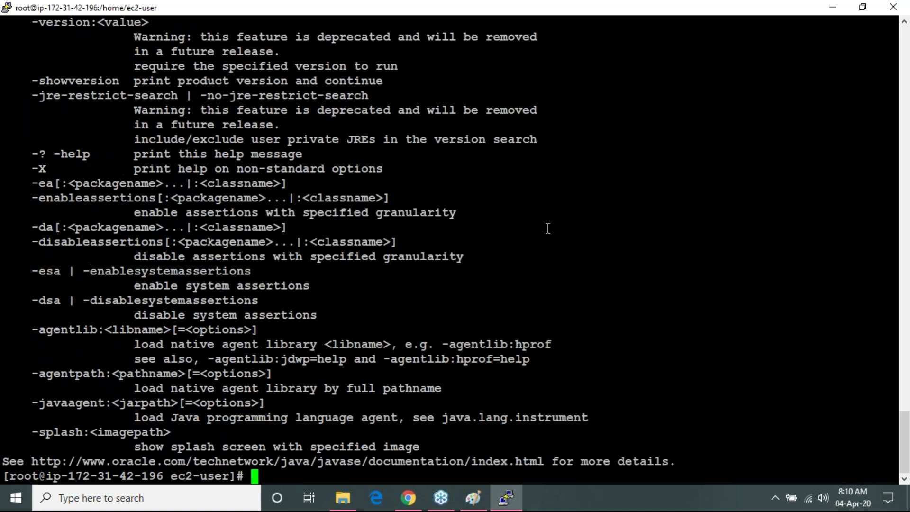
pyautogui.write('clear')
pyautogui.press('Return')
pyautogui.press('Return')
pyautogui.press('Return')
pyautogui.press('Return')
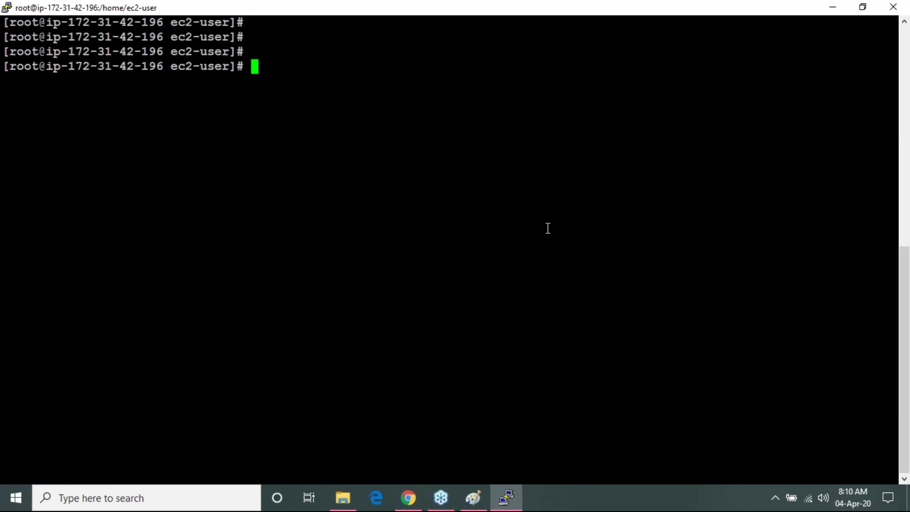
# - Check the Paint diagram and the EC2 console, then minimize PuTTY to reveal Server-1's details
pyautogui.click(473, 497)
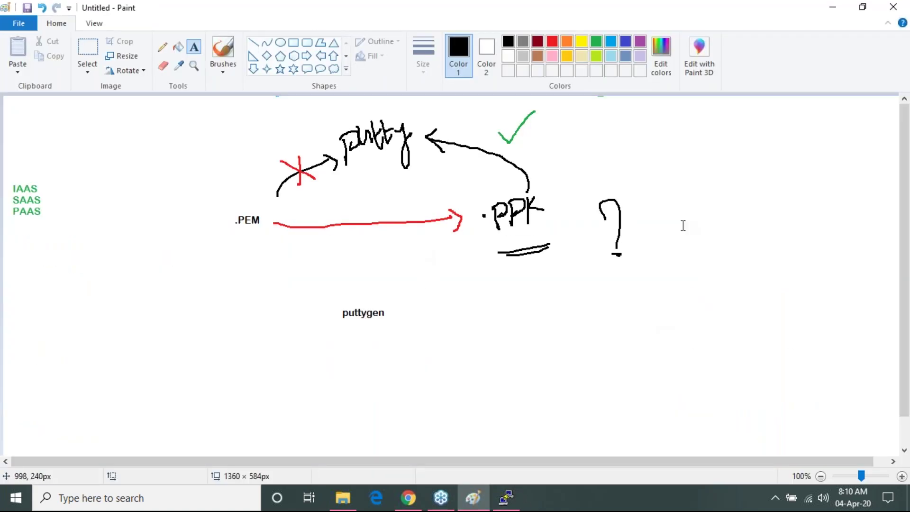
pyautogui.click(822, 6)
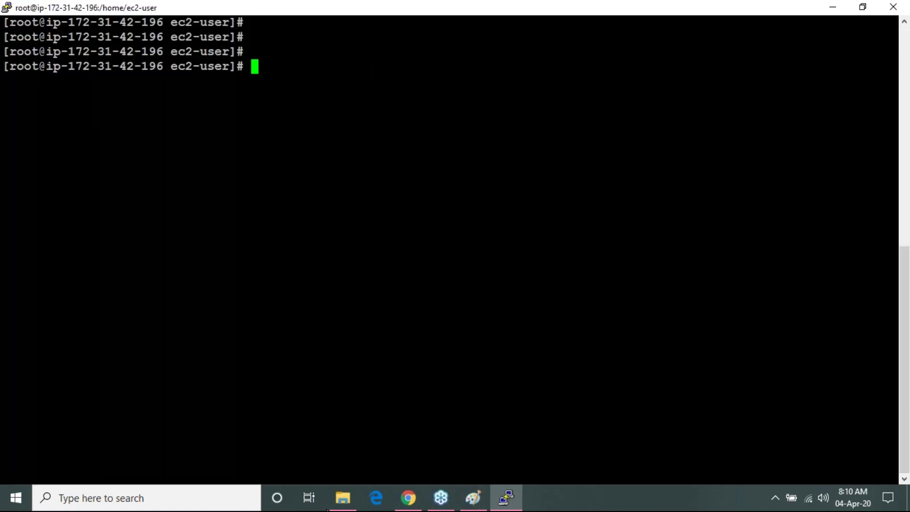
pyautogui.click(406, 496)
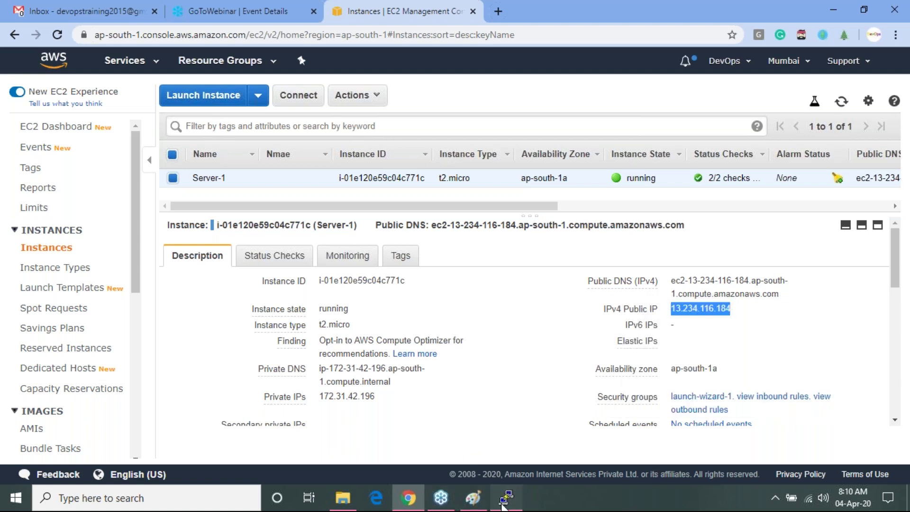
pyautogui.click(504, 505)
pyautogui.press('Return')
pyautogui.press('Return')
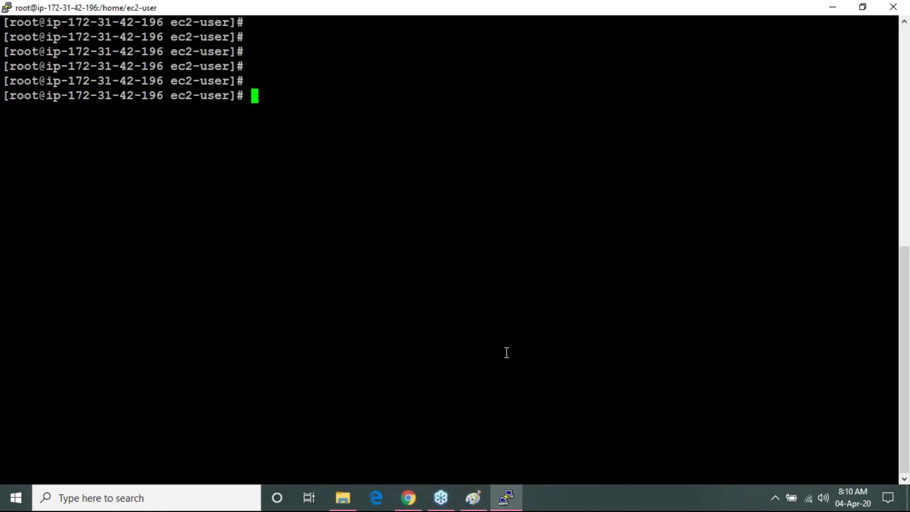
pyautogui.click(832, 6)
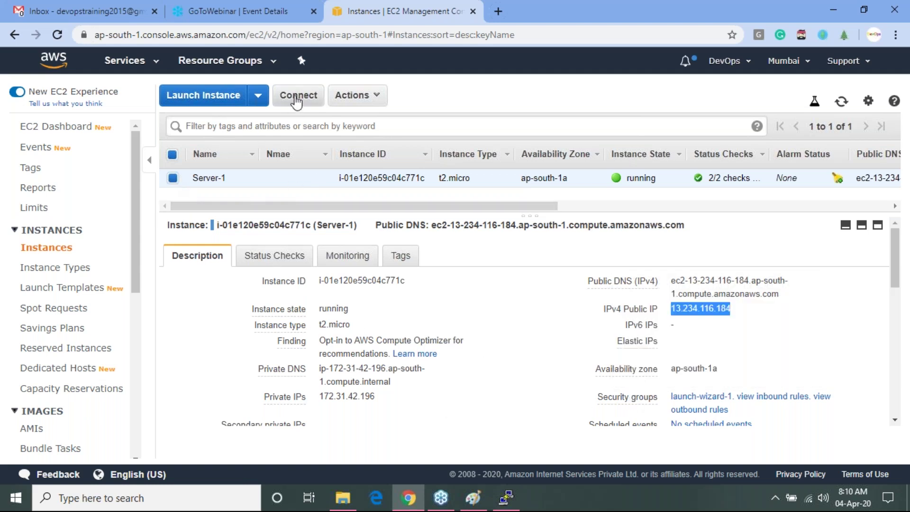
# - Highlight the example ssh command in Server-1's Connect instructions twice, then bring up the Batch-53 folder
pyautogui.click(296, 99)
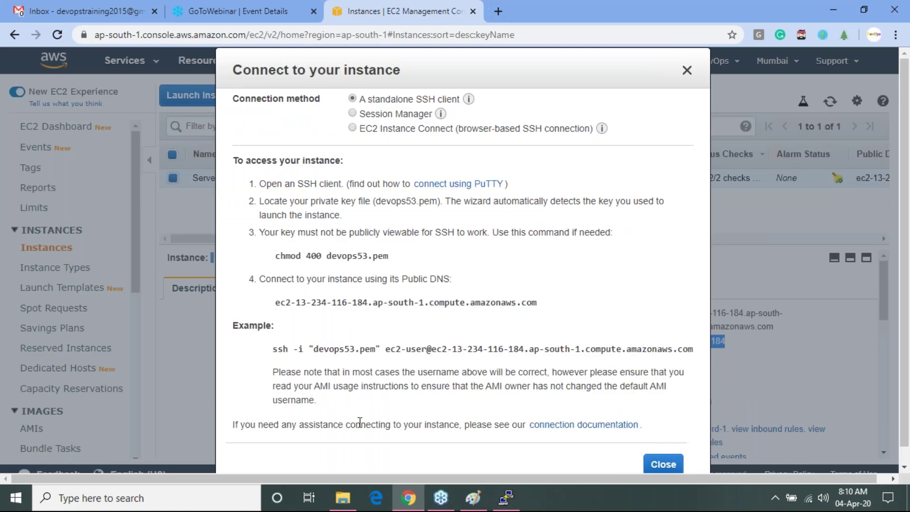
pyautogui.moveTo(272, 350); pyautogui.dragTo(693, 347)
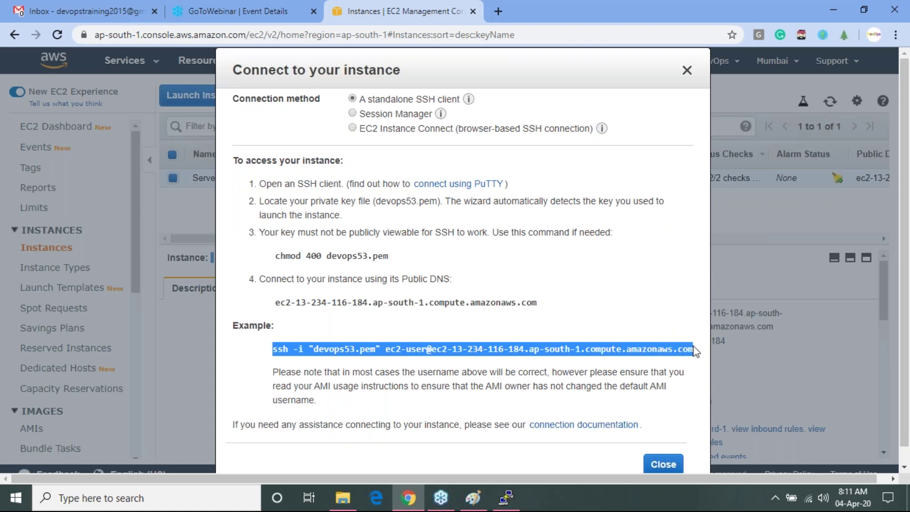
pyautogui.click(687, 71)
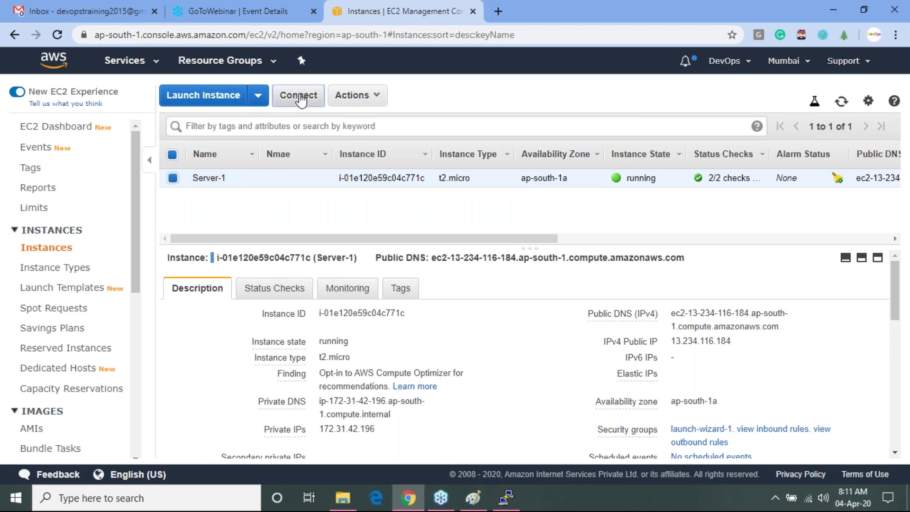
pyautogui.click(300, 99)
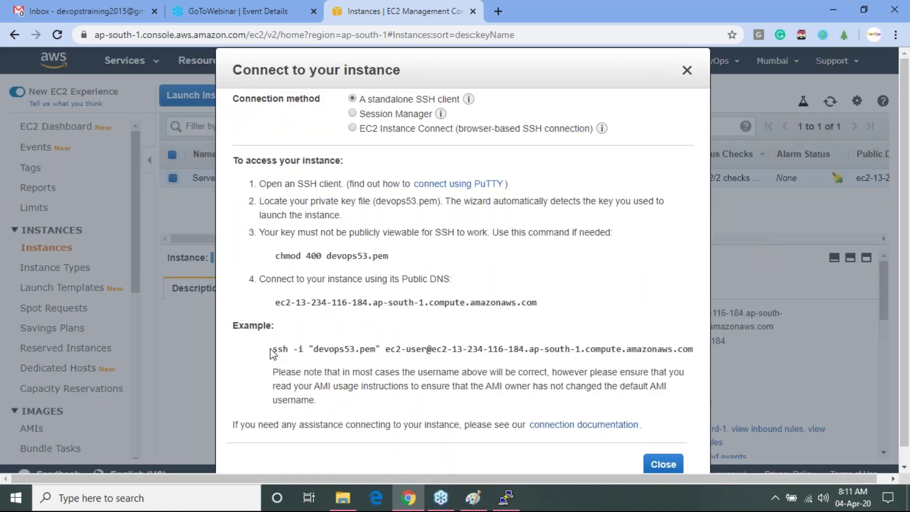
pyautogui.moveTo(272, 351); pyautogui.dragTo(693, 340)
pyautogui.hotkey('ctrl', 'c')
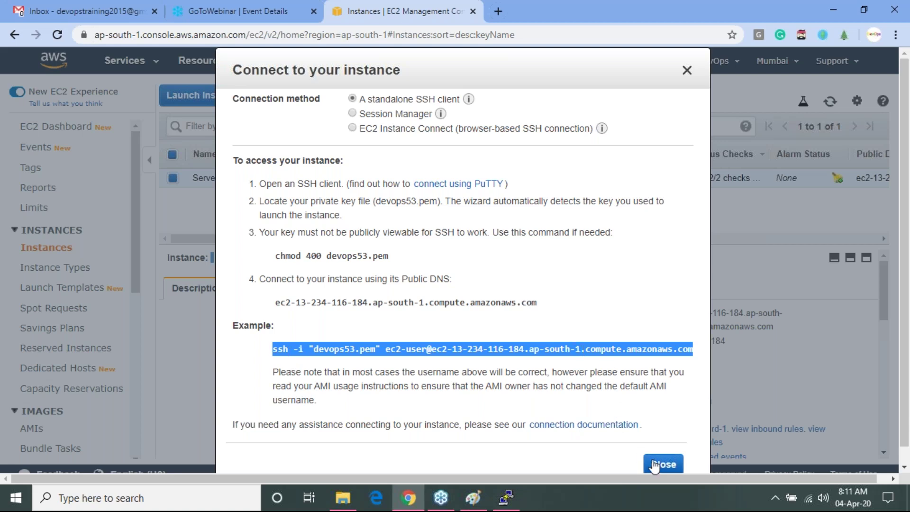
pyautogui.click(662, 464)
pyautogui.click(343, 506)
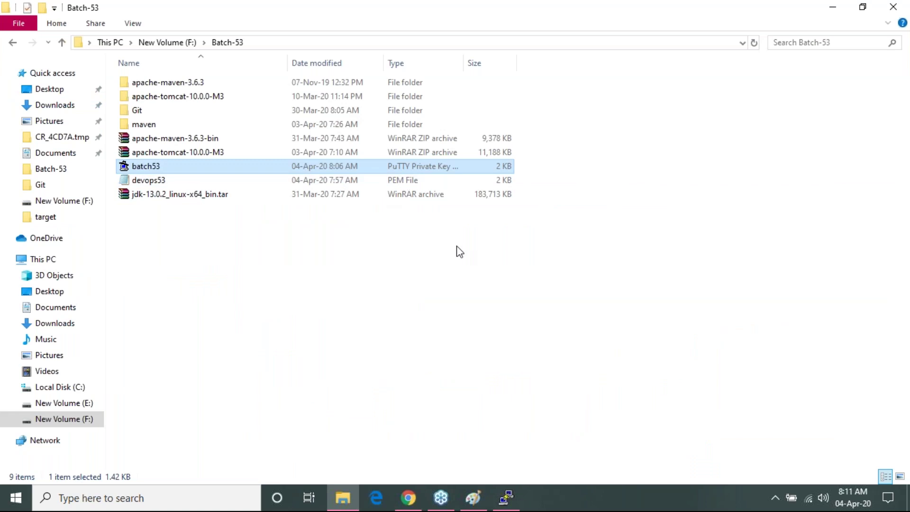
# - Circle .PEM and .PPK in the Paint diagram with the Pencil, then select devops53 in Batch-53
pyautogui.click(476, 488)
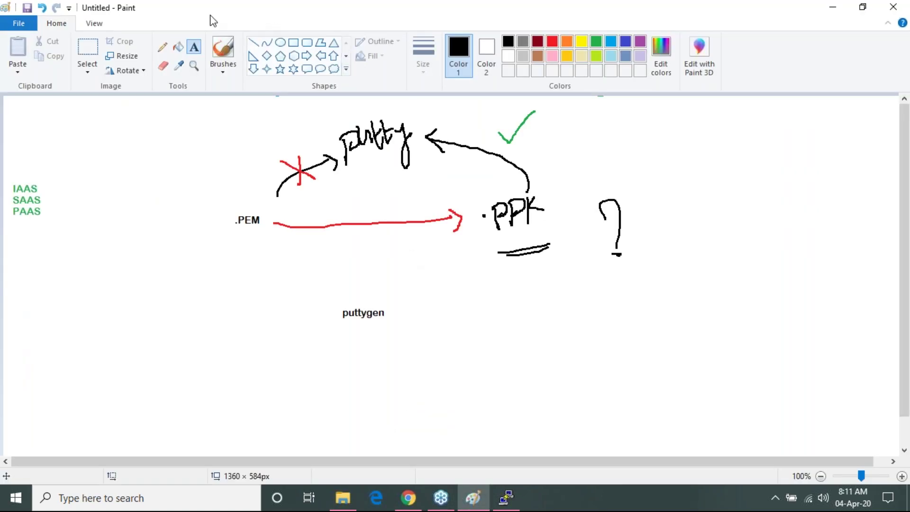
pyautogui.click(163, 47)
pyautogui.moveTo(489, 195); pyautogui.dragTo(570, 262)
pyautogui.moveTo(525, 190); pyautogui.dragTo(508, 263)
pyautogui.moveTo(221, 231)
pyautogui.mouseDown()
pyautogui.moveTo(291, 228)
pyautogui.moveTo(231, 231)
pyautogui.mouseUp()
pyautogui.moveTo(214, 191); pyautogui.dragTo(236, 155)
pyautogui.moveTo(547, 233)
pyautogui.mouseDown()
pyautogui.moveTo(455, 221)
pyautogui.moveTo(603, 195)
pyautogui.moveTo(581, 227)
pyautogui.mouseUp()
pyautogui.moveTo(579, 206); pyautogui.dragTo(701, 175)
pyautogui.moveTo(708, 151); pyautogui.dragTo(778, 156)
pyautogui.moveTo(235, 230)
pyautogui.mouseDown()
pyautogui.moveTo(252, 198)
pyautogui.moveTo(241, 235)
pyautogui.moveTo(227, 217)
pyautogui.moveTo(157, 283)
pyautogui.moveTo(184, 294)
pyautogui.mouseUp()
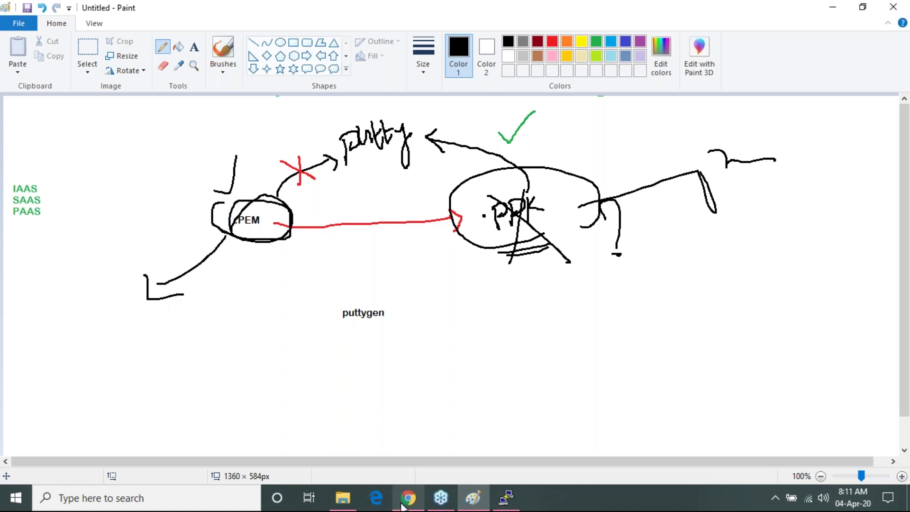
pyautogui.click(342, 497)
pyautogui.click(229, 179)
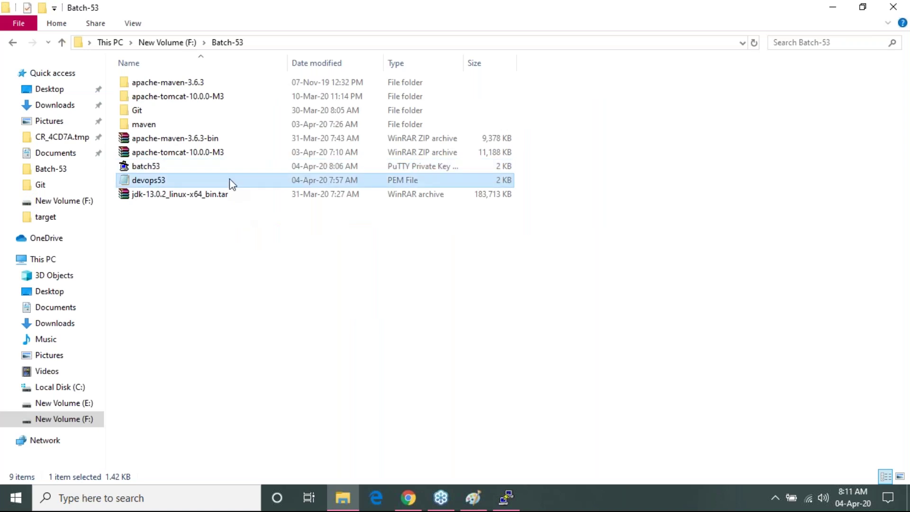
# - Open a maximized Git Bash terminal in Batch-53, discarding a garbled pasted ssh command
pyautogui.rightClick(644, 205)
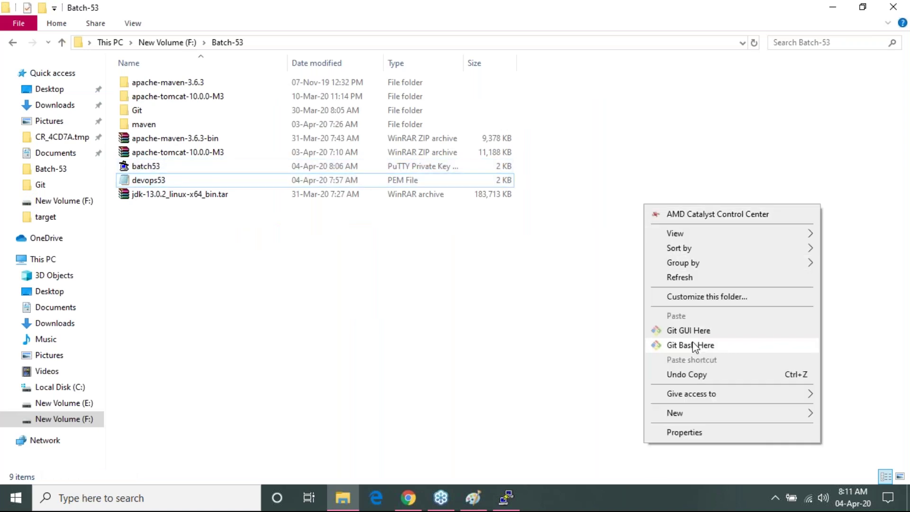
pyautogui.click(690, 345)
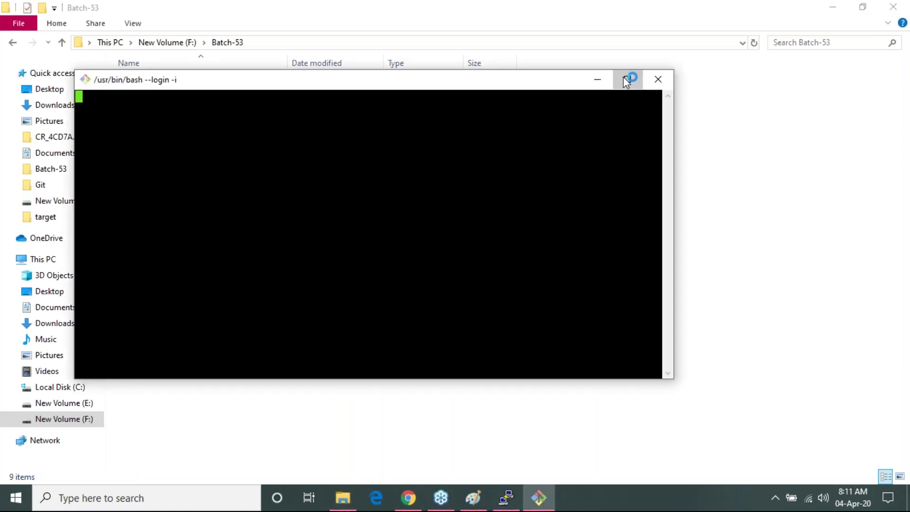
pyautogui.click(625, 79)
pyautogui.press('shift+Insert')
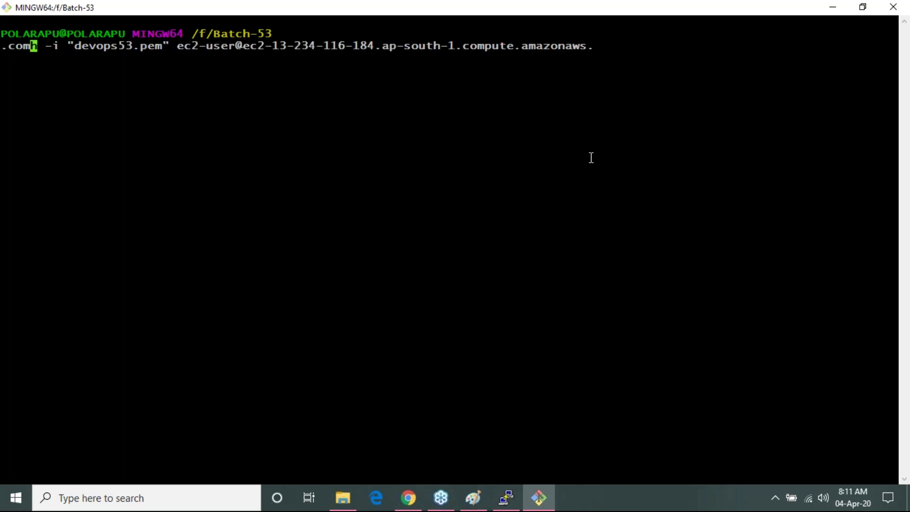
pyautogui.hotkey('ctrl', 'c')
# - Copy the example ssh command from Server-1's Connect instructions in the EC2 console
pyautogui.hotkey('alt', 'Tab')
pyautogui.hotkey('alt', 'Tab')
pyautogui.hotkey('alt', 'Tab')
pyautogui.hotkey('alt', 'Tab')
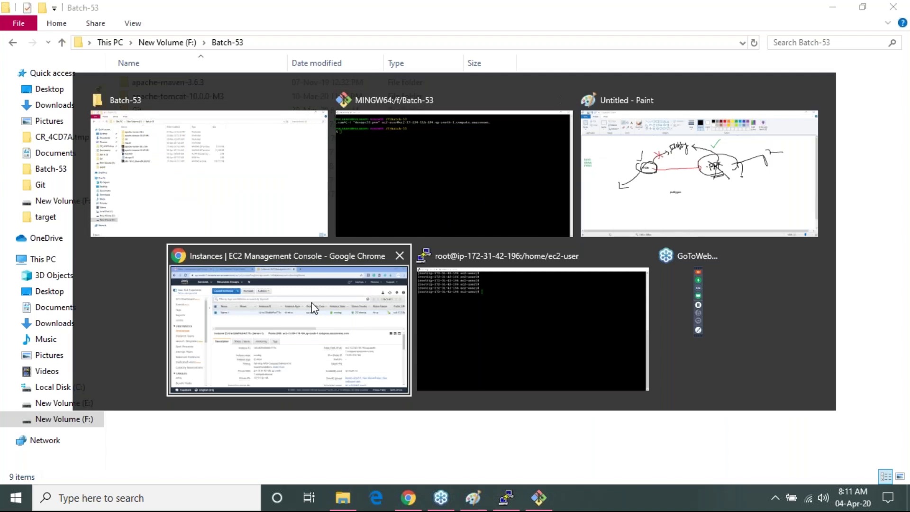
pyautogui.click(313, 307)
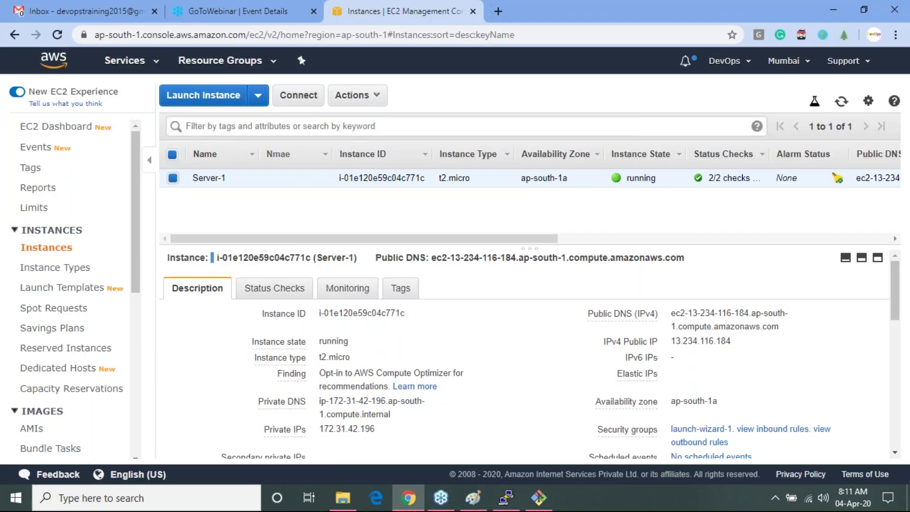
pyautogui.click(296, 95)
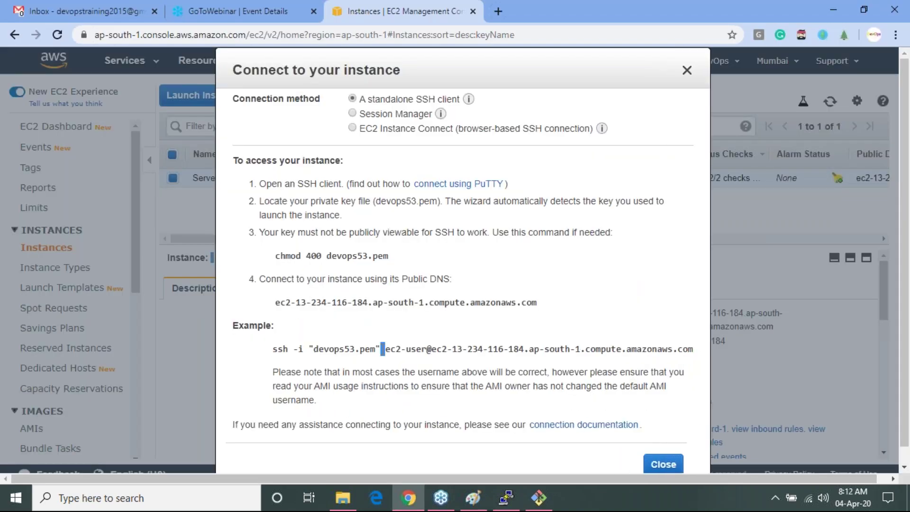
pyautogui.tripleClick(383, 349)
pyautogui.hotkey('ctrl', 'c')
# - Connect to the instance with the pasted ssh command, accept the host key, and become root
pyautogui.hotkey('alt', 'Tab')
pyautogui.press('Tab')
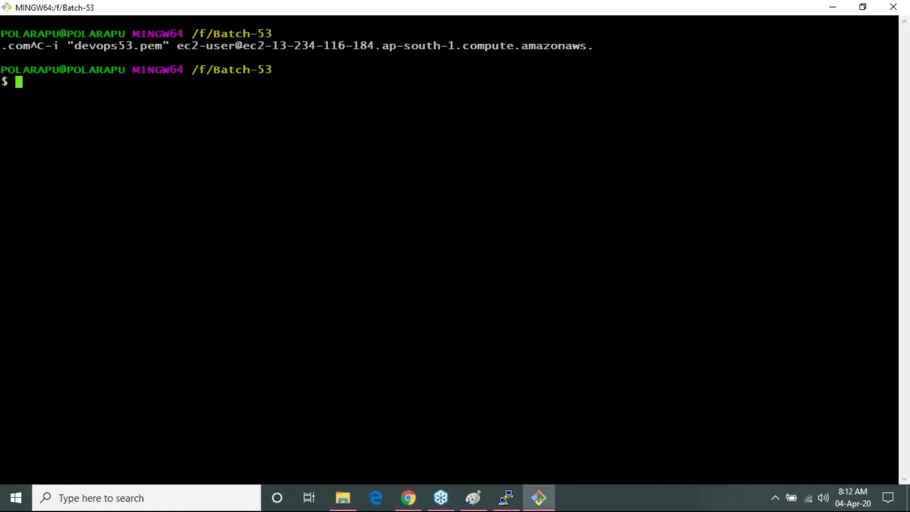
pyautogui.press('shift+Insert')
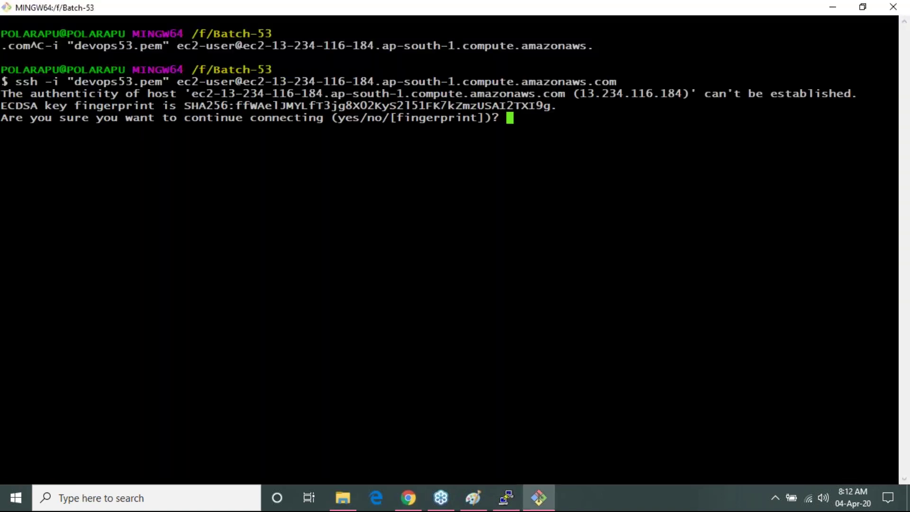
pyautogui.write('yes')
pyautogui.press('Return')
pyautogui.press('Return')
pyautogui.press('Return')
pyautogui.press('Return')
pyautogui.press('Return')
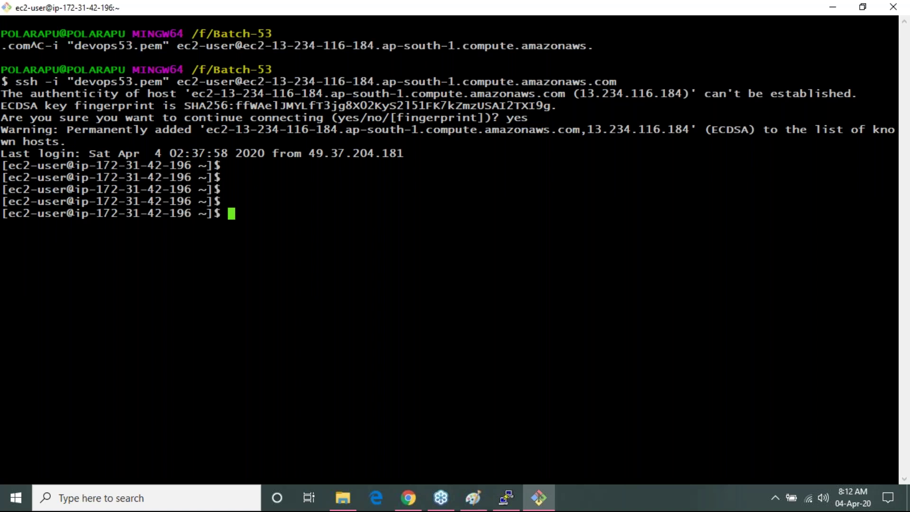
pyautogui.write('sudo su')
pyautogui.press('Return')
pyautogui.press('Return')
# - Run java -version to confirm OpenJDK 1.8.0_242, then clear the screen
pyautogui.press('Return')
pyautogui.press('Return')
pyautogui.write('git')
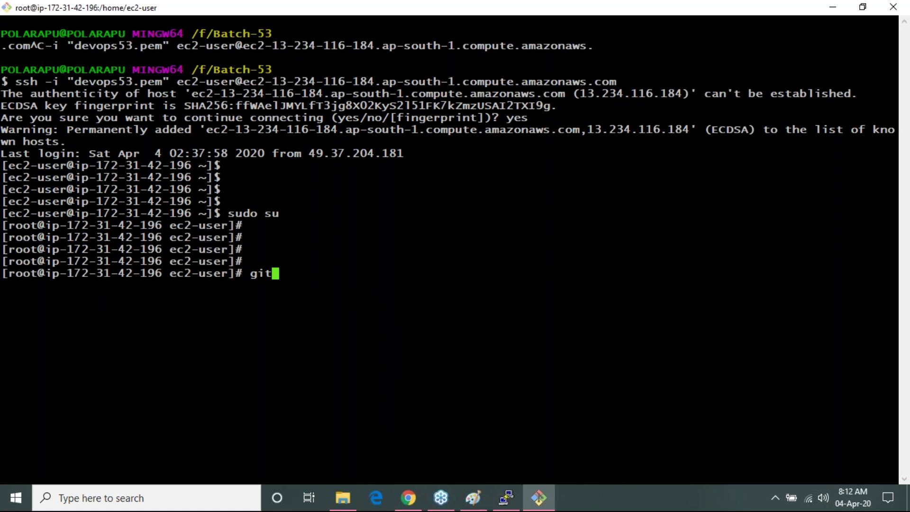
pyautogui.press('Return')
pyautogui.write('java --')
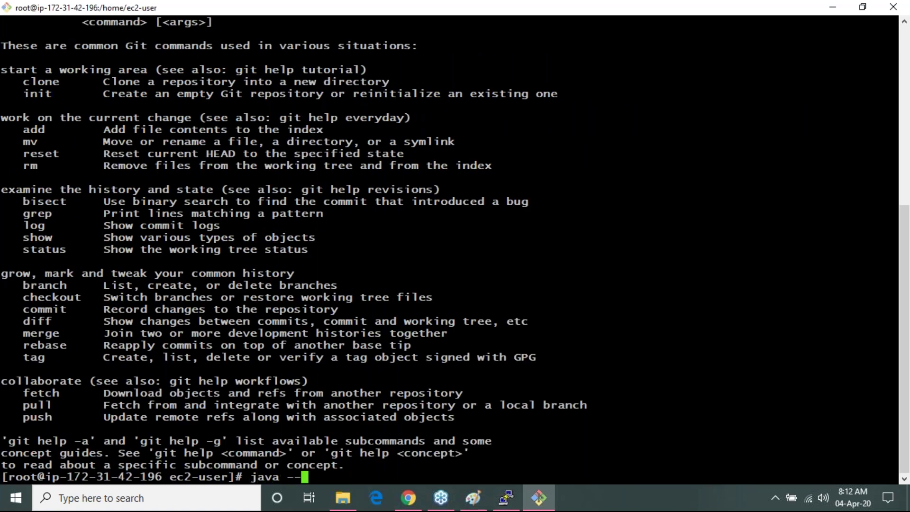
pyautogui.press('BackSpace')
pyautogui.write('version')
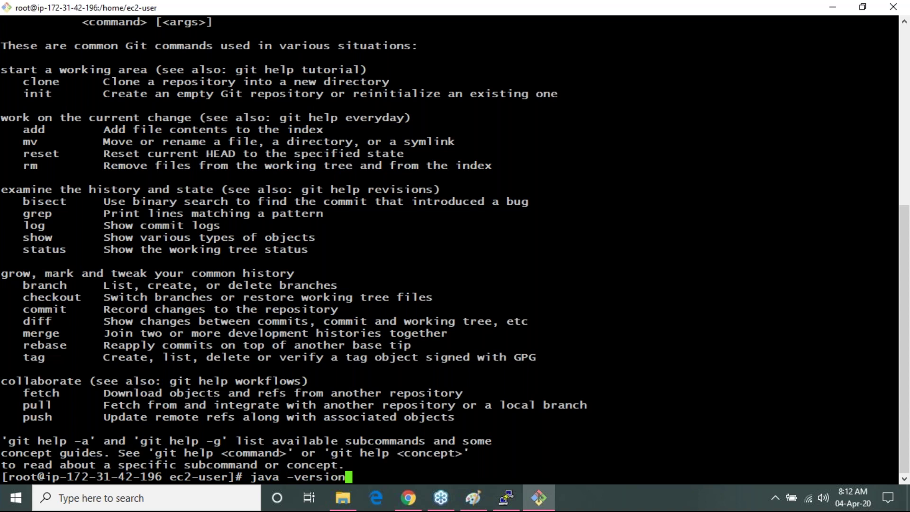
pyautogui.press('Return')
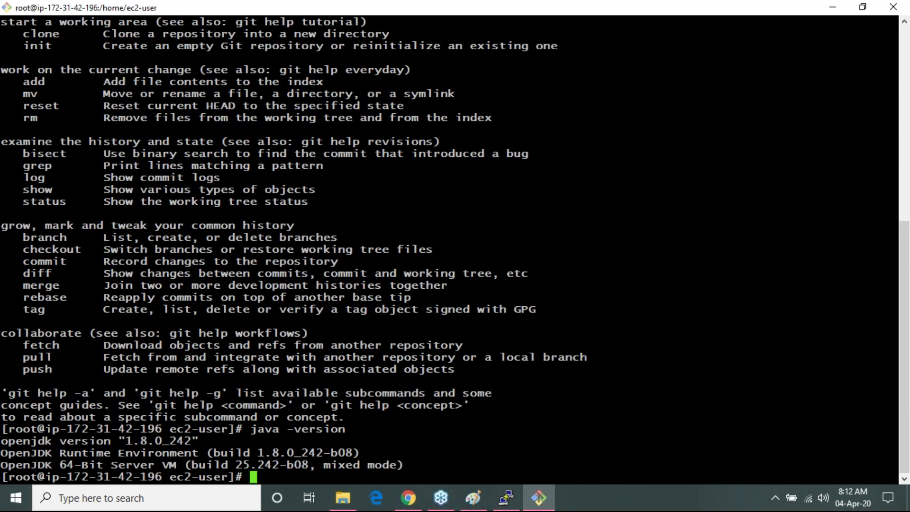
pyautogui.write('clear')
pyautogui.press('Return')
pyautogui.hotkey('alt', 'Tab')
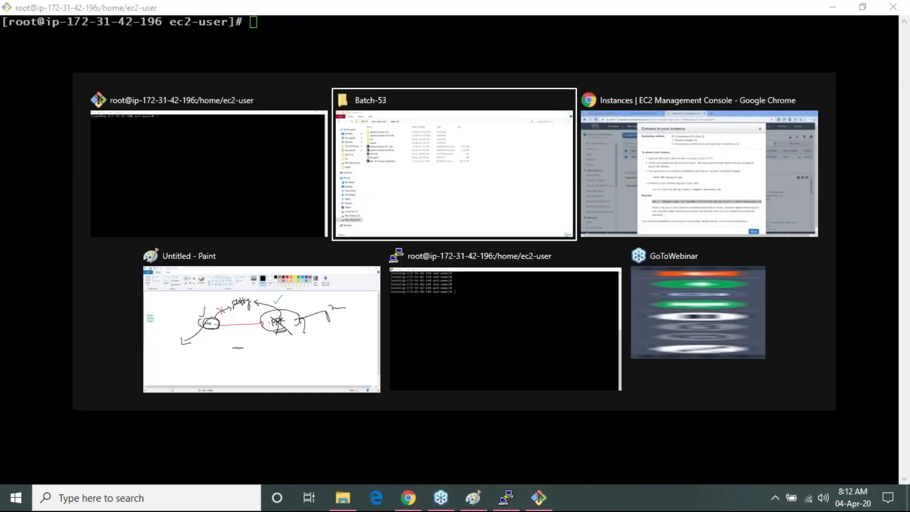
# - Review the example ssh command, highlighting its start and then the instance hostname
pyautogui.hotkey('alt', 'Tab')
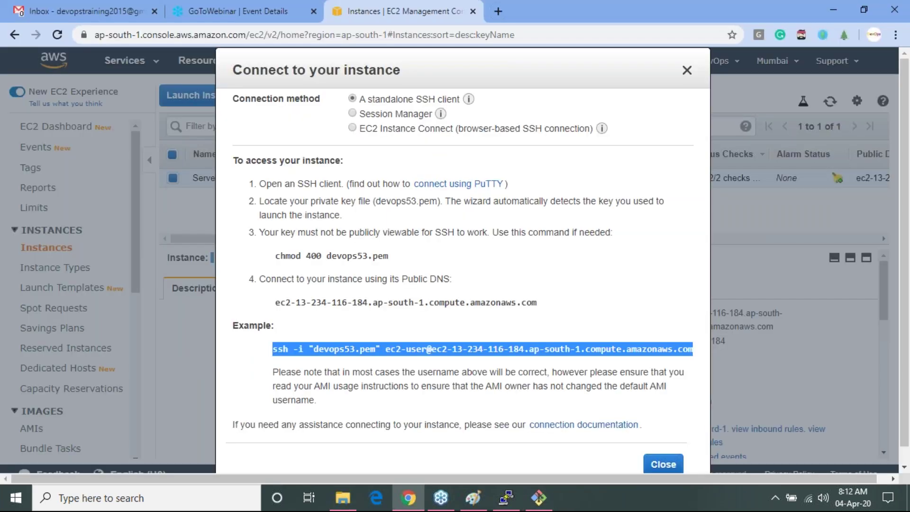
pyautogui.click(400, 325)
pyautogui.moveTo(275, 349); pyautogui.dragTo(379, 349)
pyautogui.click(305, 348)
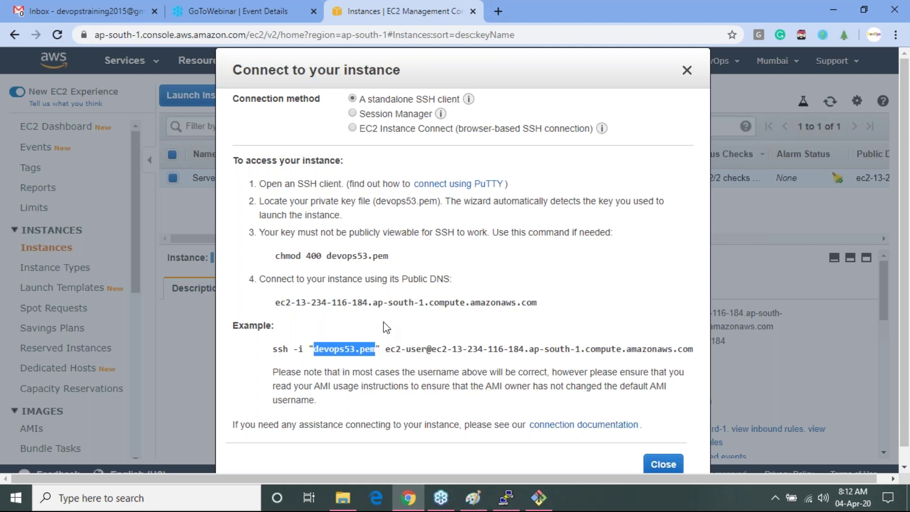
pyautogui.moveTo(385, 349); pyautogui.dragTo(694, 348)
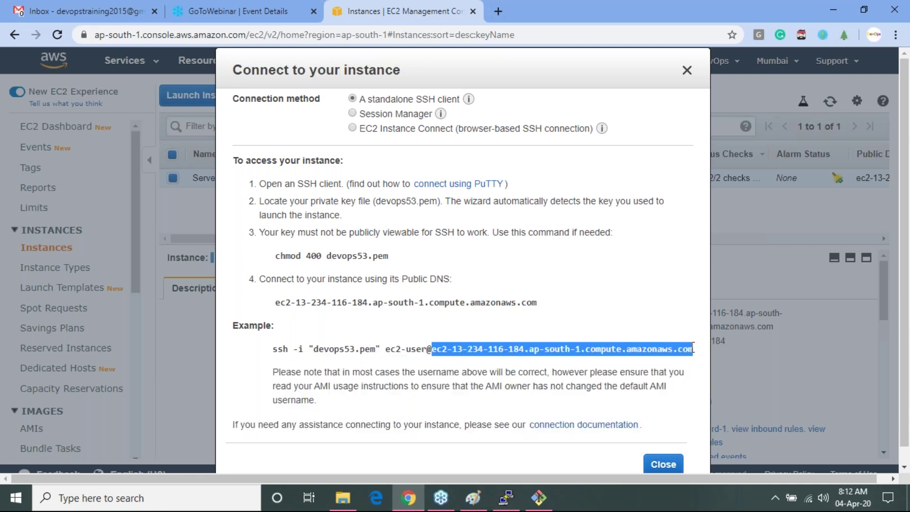
pyautogui.click(760, 288)
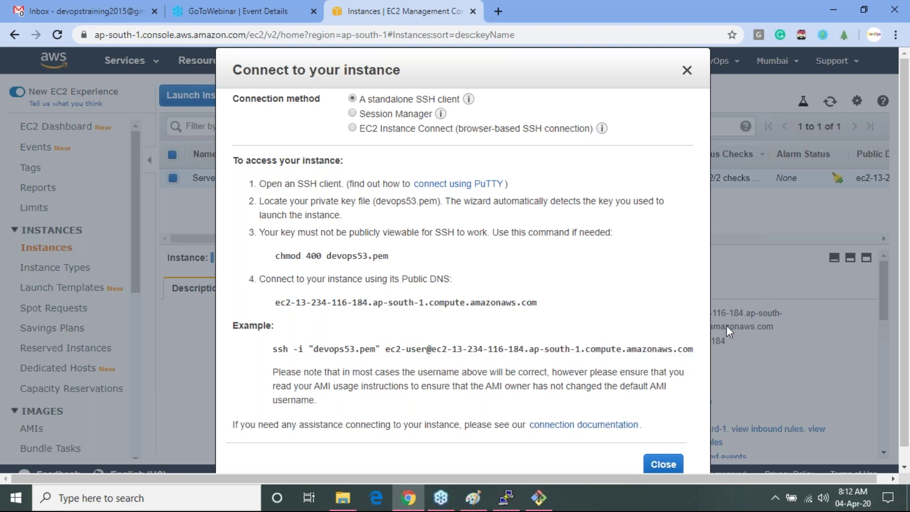
# - Close the connection instructions and copy the IPv4 public IP 13.234.116.184
pyautogui.click(664, 464)
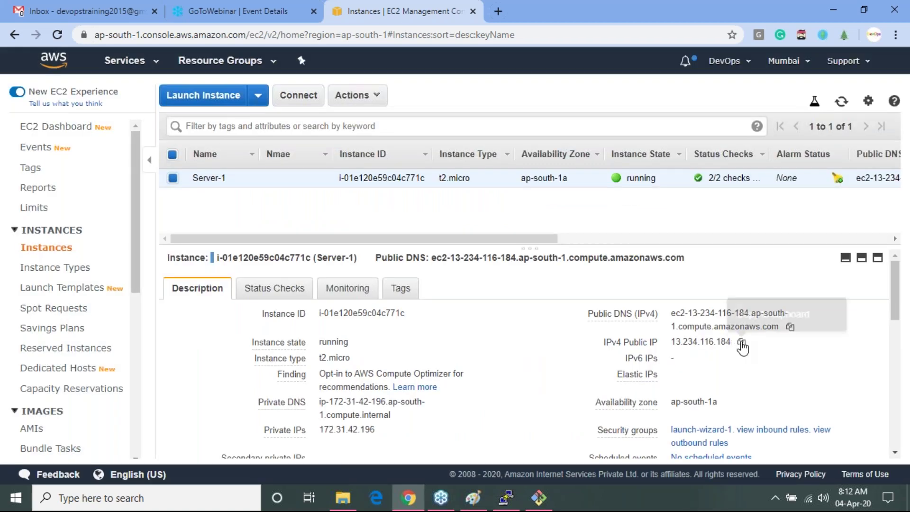
pyautogui.click(741, 341)
pyautogui.hotkey('alt', 'Tab')
pyautogui.hotkey('alt', 'Tab')
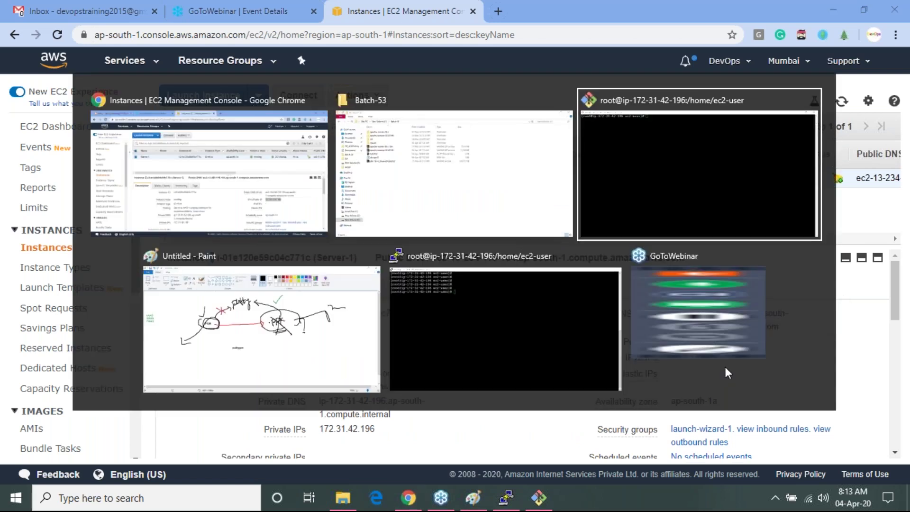
# - Exit the root shell and then the SSH session back to the local machine
pyautogui.write('exit')
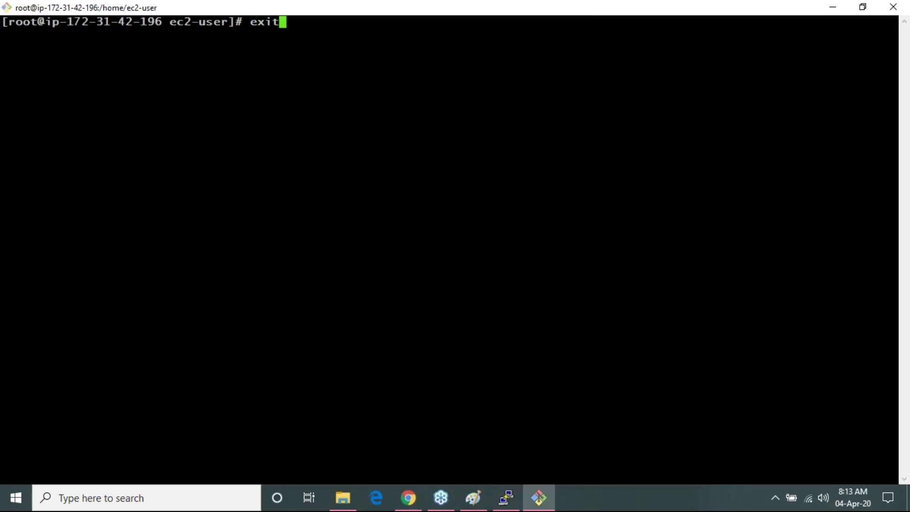
pyautogui.press('Return')
pyautogui.write('exit')
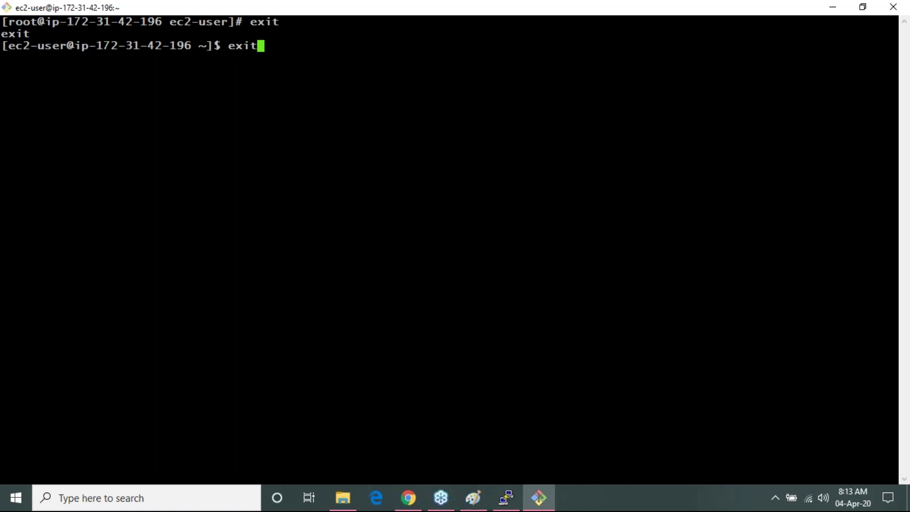
pyautogui.press('Return')
# - Cancel a recalled ssh command with the IP swapped in, then list Batch-53 files with ll
pyautogui.press('Up')
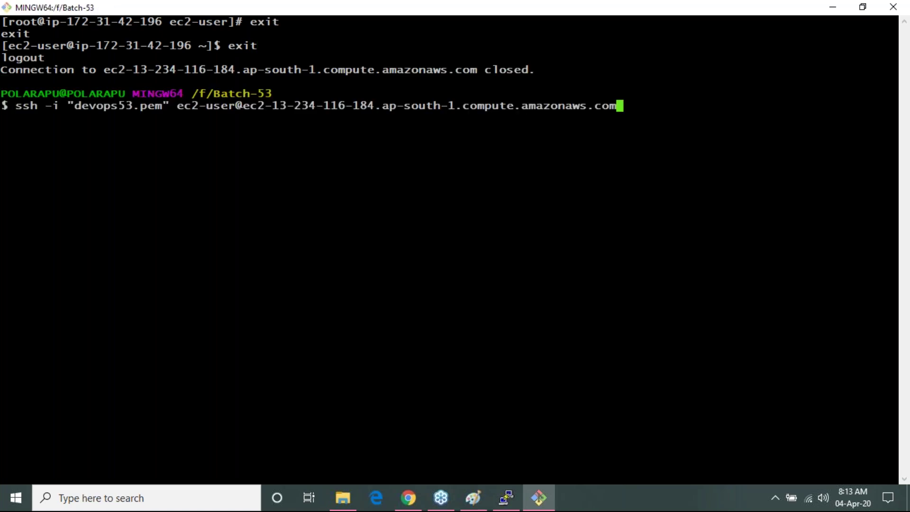
pyautogui.press('BackSpace')
pyautogui.press('BackSpace')
pyautogui.press('BackSpace')
pyautogui.press('BackSpace')
pyautogui.press('BackSpace')
pyautogui.press('BackSpace')
pyautogui.press('BackSpace')
pyautogui.press('BackSpace')
pyautogui.press('BackSpace')
pyautogui.press('BackSpace')
pyautogui.press('BackSpace')
pyautogui.press('BackSpace')
pyautogui.press('BackSpace')
pyautogui.press('BackSpace')
pyautogui.press('BackSpace')
pyautogui.press('BackSpace')
pyautogui.press('BackSpace')
pyautogui.press('BackSpace')
pyautogui.press('BackSpace')
pyautogui.press('BackSpace')
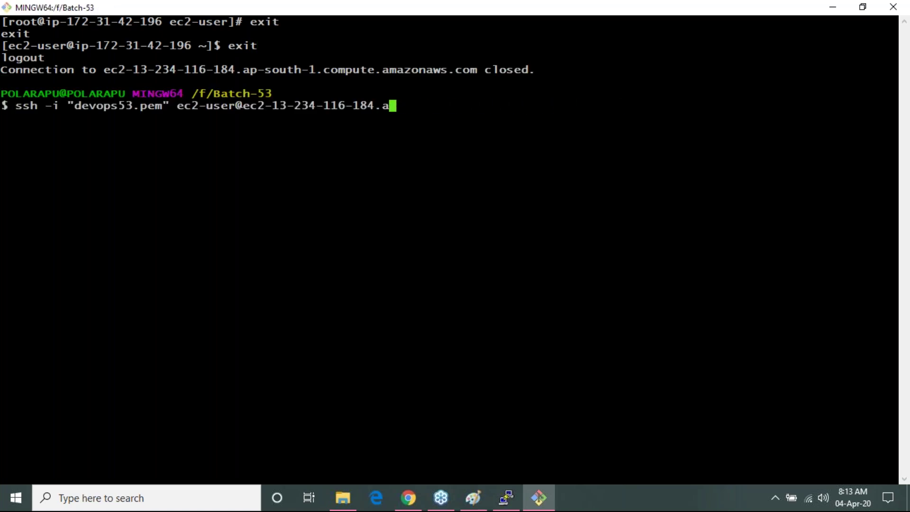
pyautogui.press('BackSpace')
pyautogui.press('BackSpace')
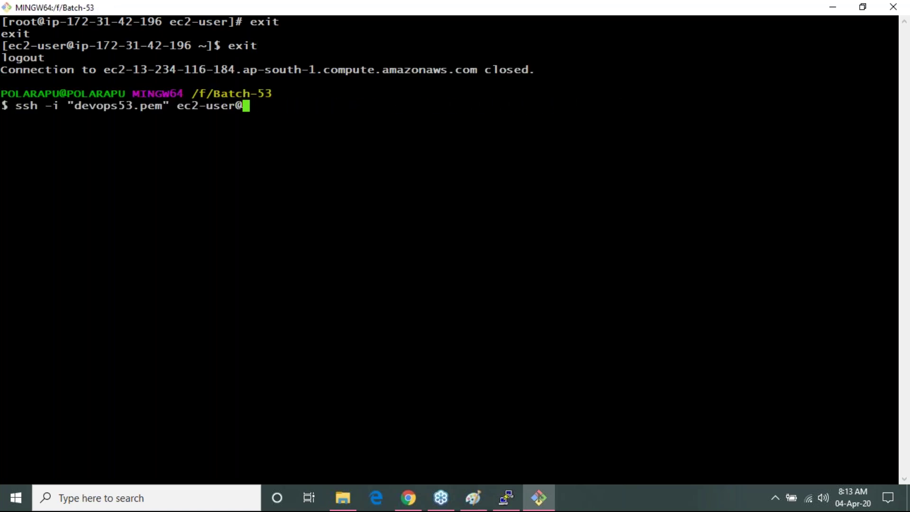
pyautogui.press('shift+Insert')
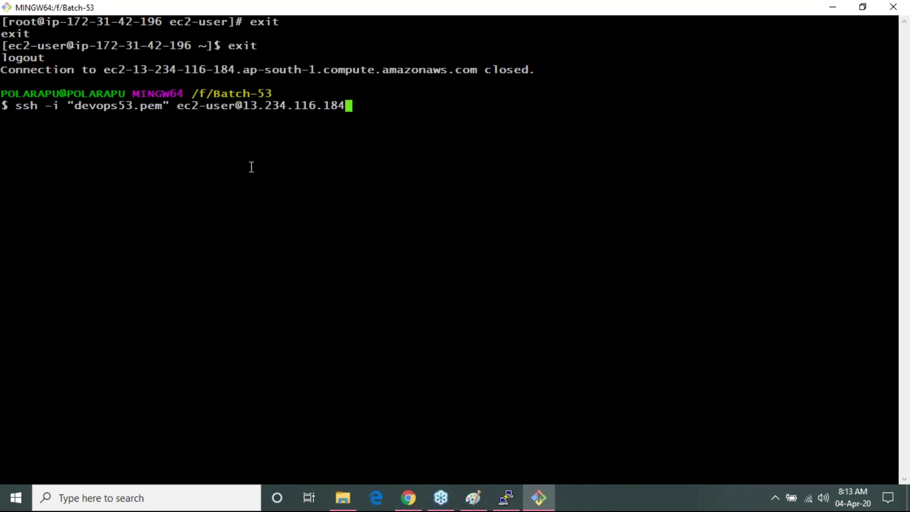
pyautogui.hotkey('ctrl', 'c')
pyautogui.write('ll')
pyautogui.press('Return')
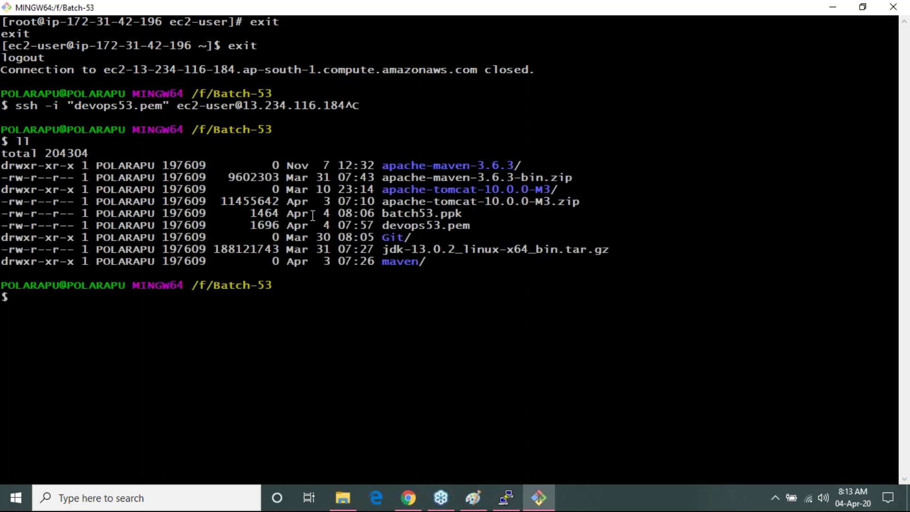
pyautogui.doubleClick(443, 231)
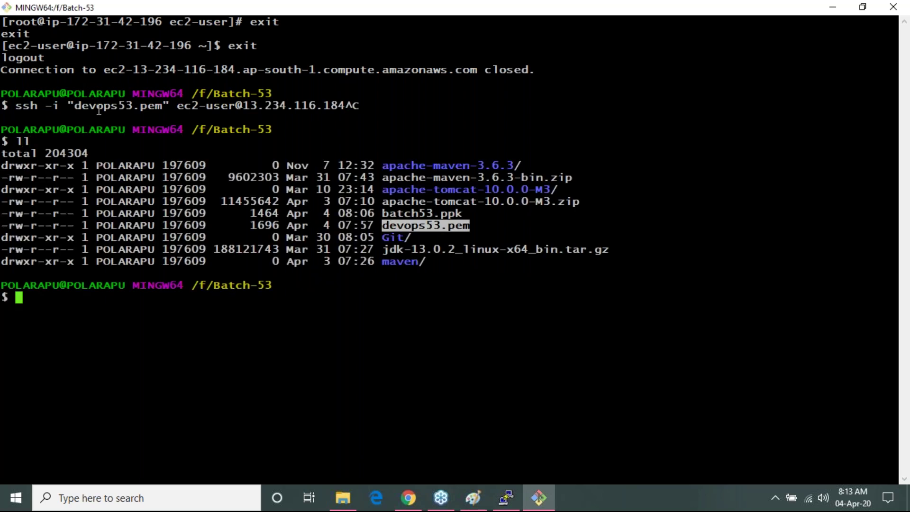
pyautogui.write('ssh')
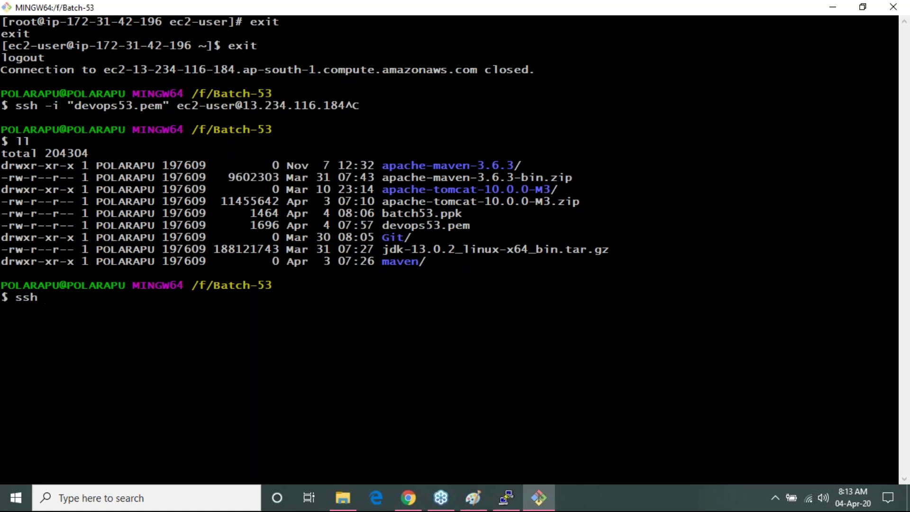
pyautogui.write(' -i "de')
pyautogui.press('Tab')
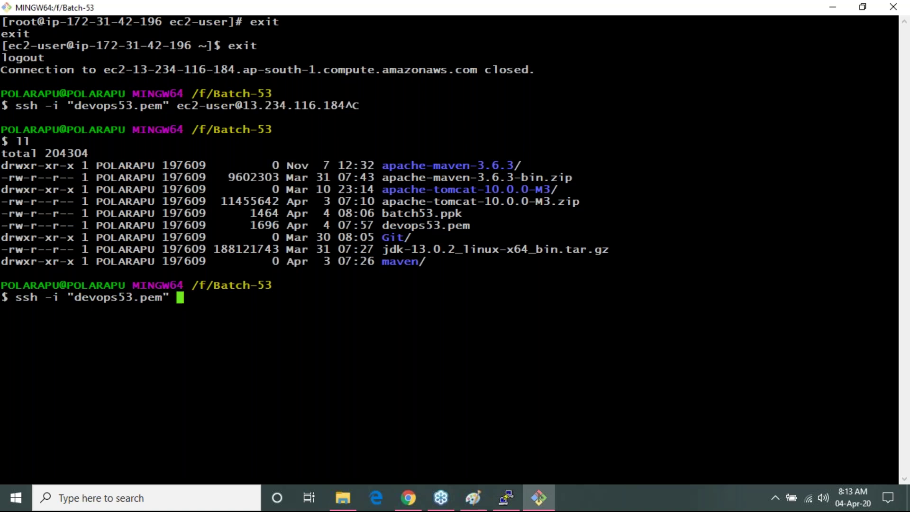
pyautogui.write('ec2-user@')
pyautogui.press('shift+Insert')
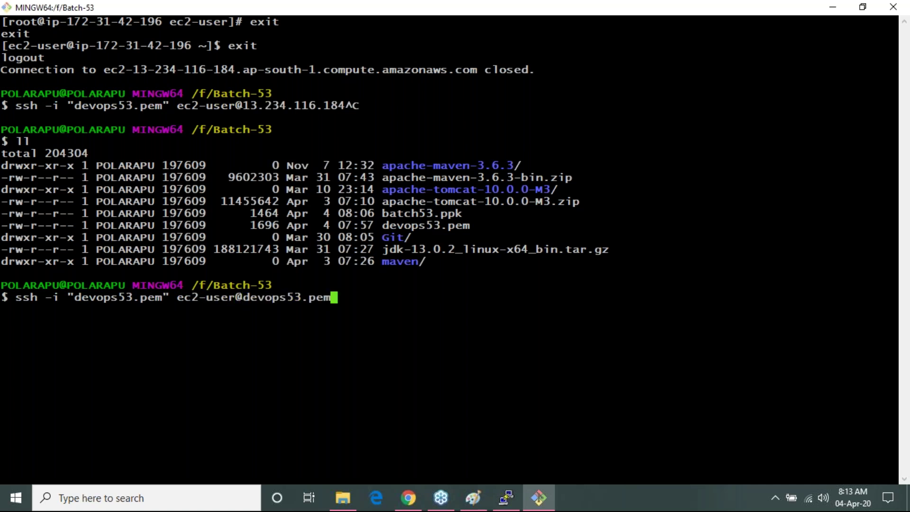
pyautogui.press('BackSpace')
pyautogui.press('BackSpace')
pyautogui.press('BackSpace')
pyautogui.press('BackSpace')
pyautogui.press('BackSpace')
pyautogui.press('BackSpace')
pyautogui.press('BackSpace')
pyautogui.press('BackSpace')
pyautogui.press('BackSpace')
pyautogui.press('BackSpace')
pyautogui.press('BackSpace')
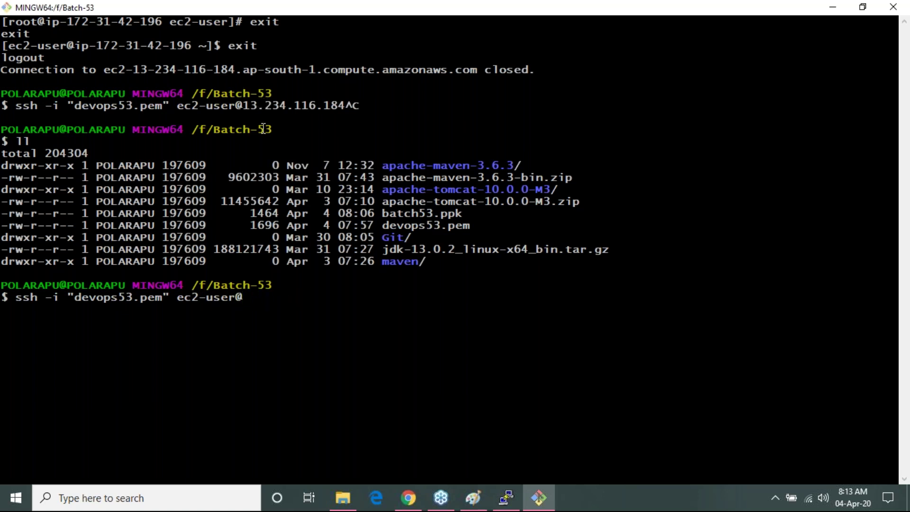
pyautogui.write('13.234.116')
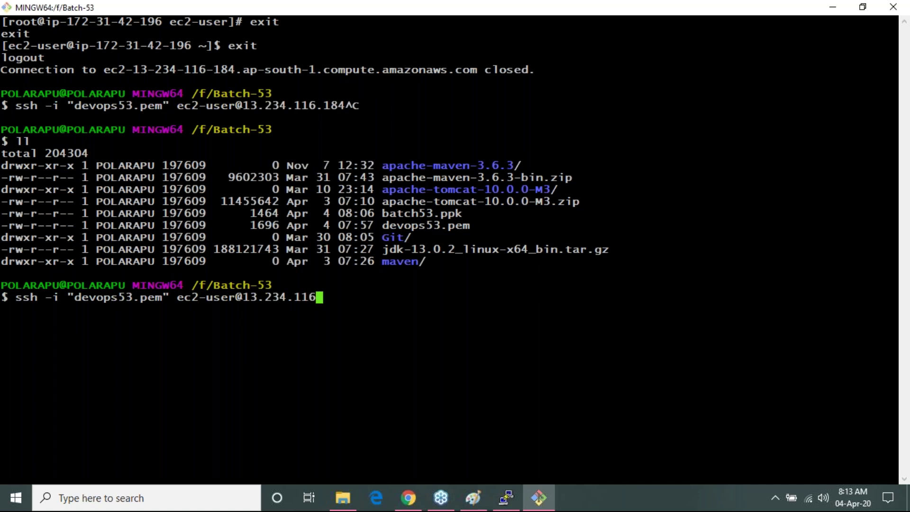
pyautogui.write('.184')
pyautogui.press('Return')
# - Switch to root with sudo su and clear the terminal
pyautogui.press('Return')
pyautogui.press('Return')
pyautogui.press('Return')
pyautogui.press('Return')
pyautogui.press('Return')
pyautogui.press('Return')
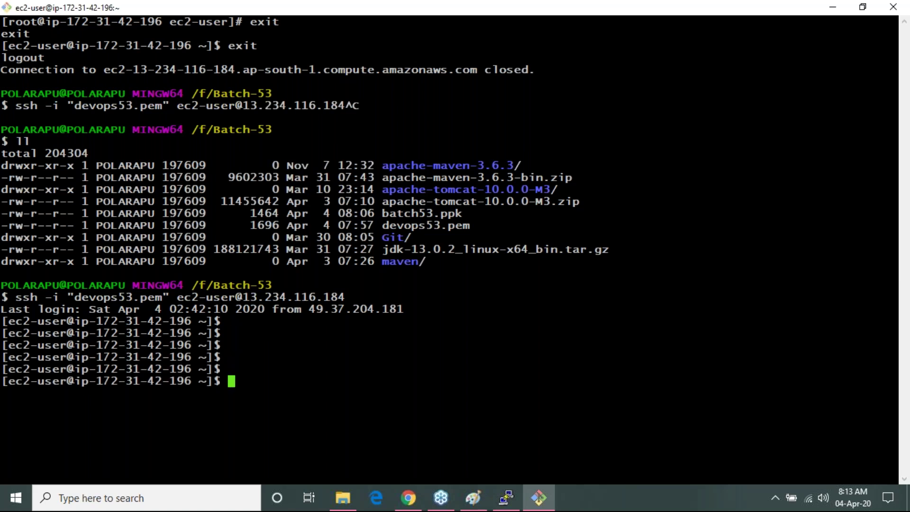
pyautogui.write('sudo su')
pyautogui.press('Return')
pyautogui.press('Return')
pyautogui.press('Return')
pyautogui.press('Return')
pyautogui.press('Return')
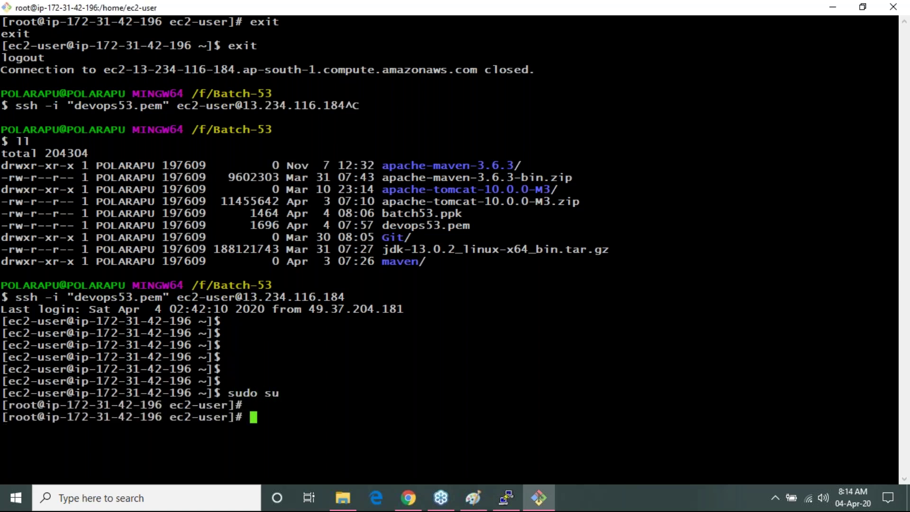
pyautogui.write('clear')
pyautogui.press('Return')
pyautogui.press('Return')
pyautogui.press('Return')
pyautogui.press('Return')
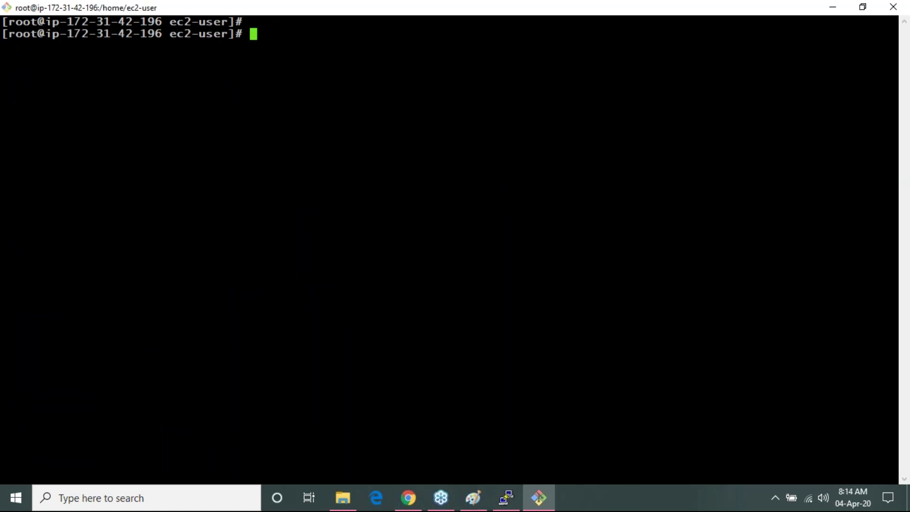
pyautogui.hotkey('alt', 'Tab')
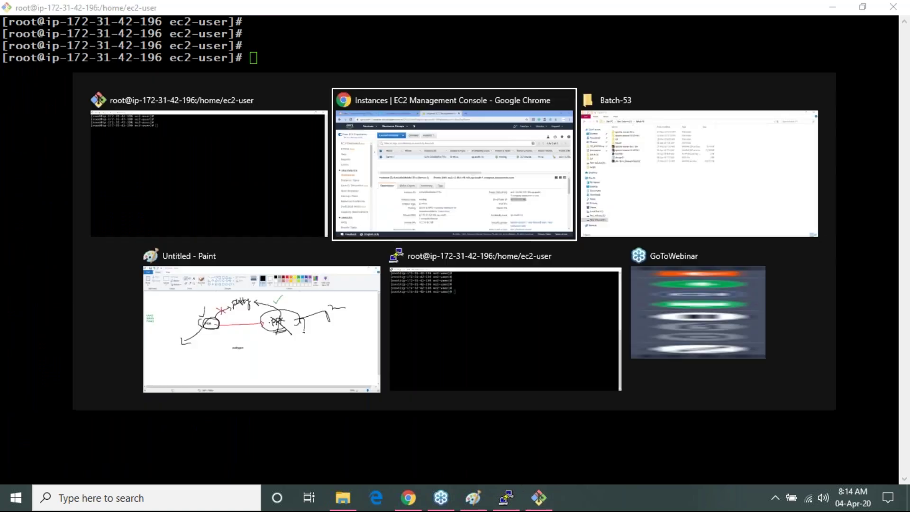